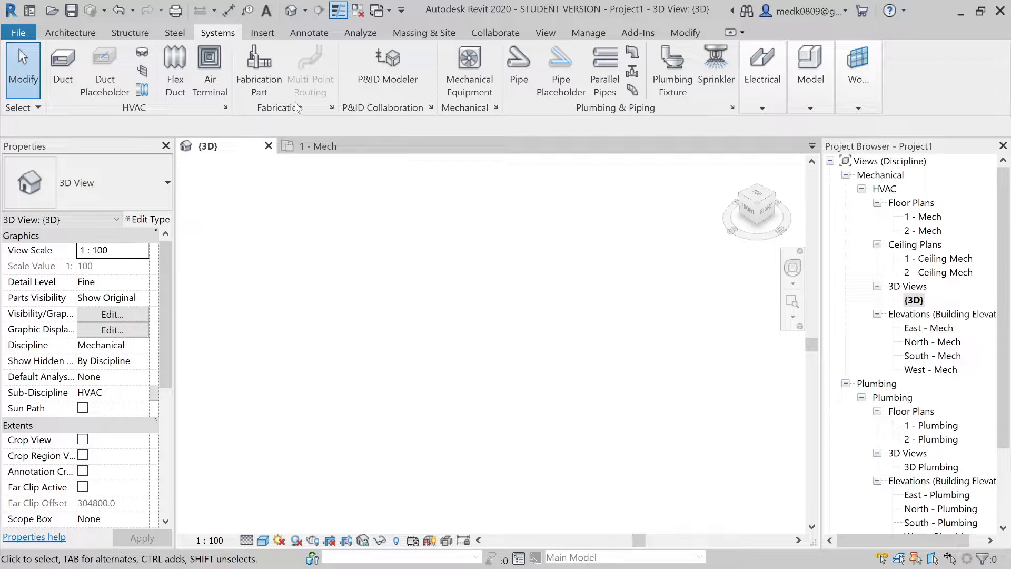
Open the MEP Fabrication Parts palette showing the Ductwork (500PA) rectangular duct parts
click(251, 78)
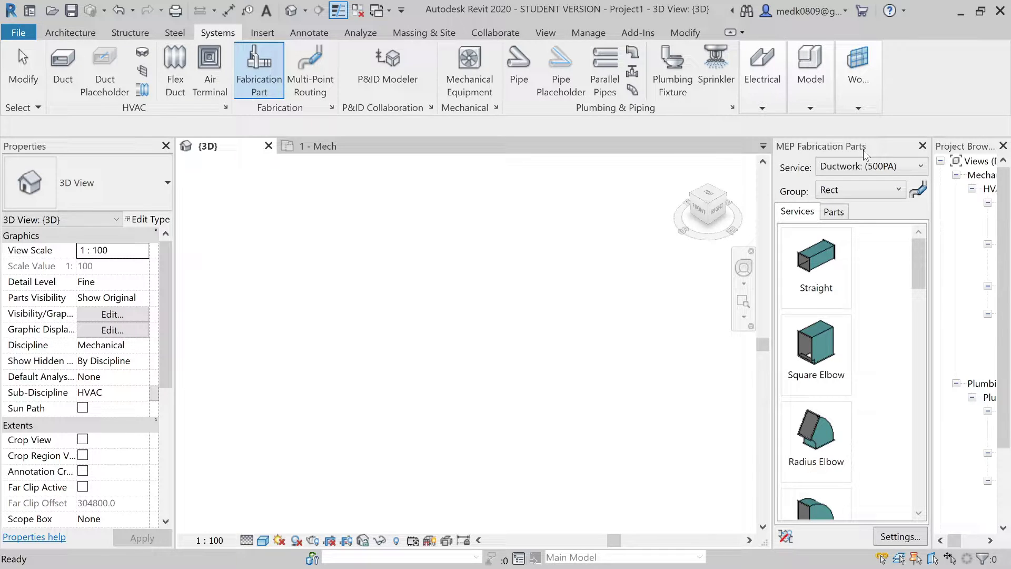
Reload the fabrication configuration and move Ductwork (2500PA) from unloaded into loaded services
click(910, 537)
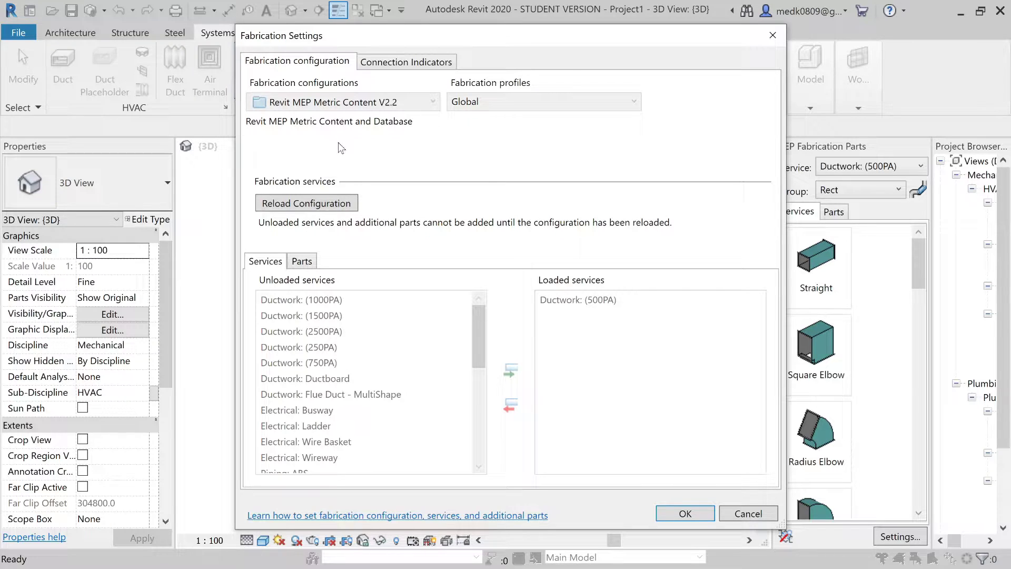
click(318, 209)
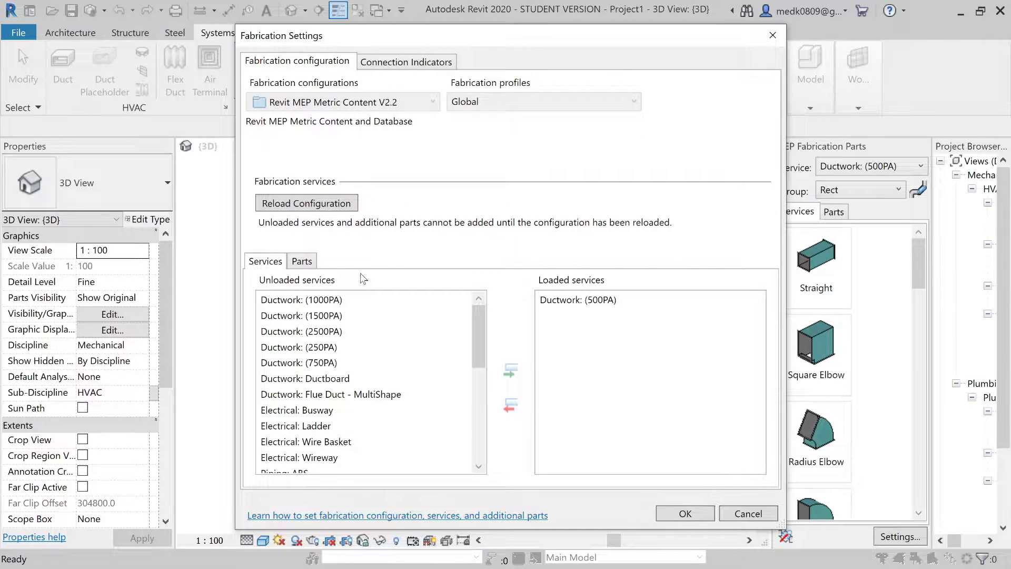
mouse_move(478, 322)
mouse_down()
mouse_move(477, 428)
mouse_move(485, 313)
mouse_up()
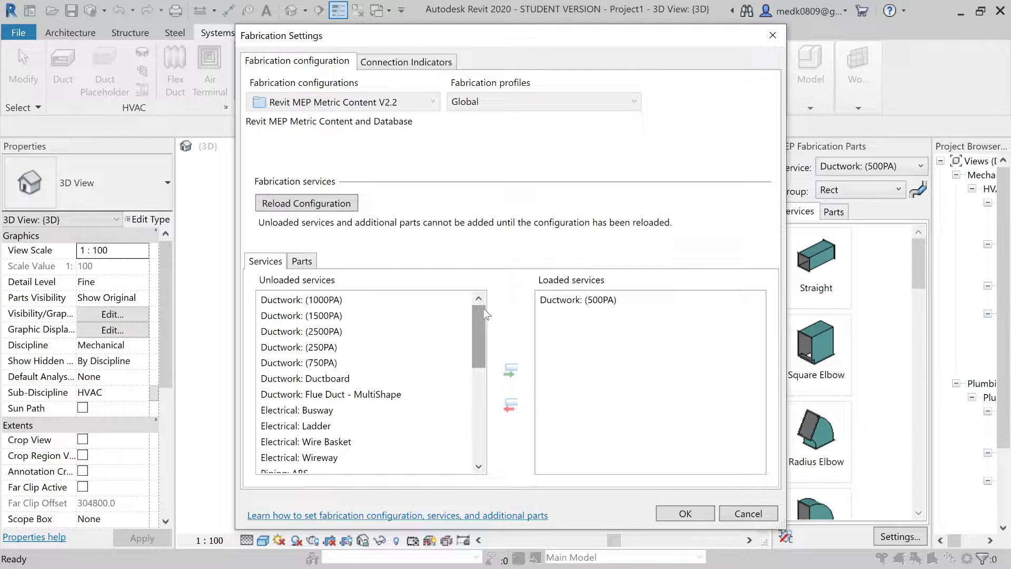
click(453, 315)
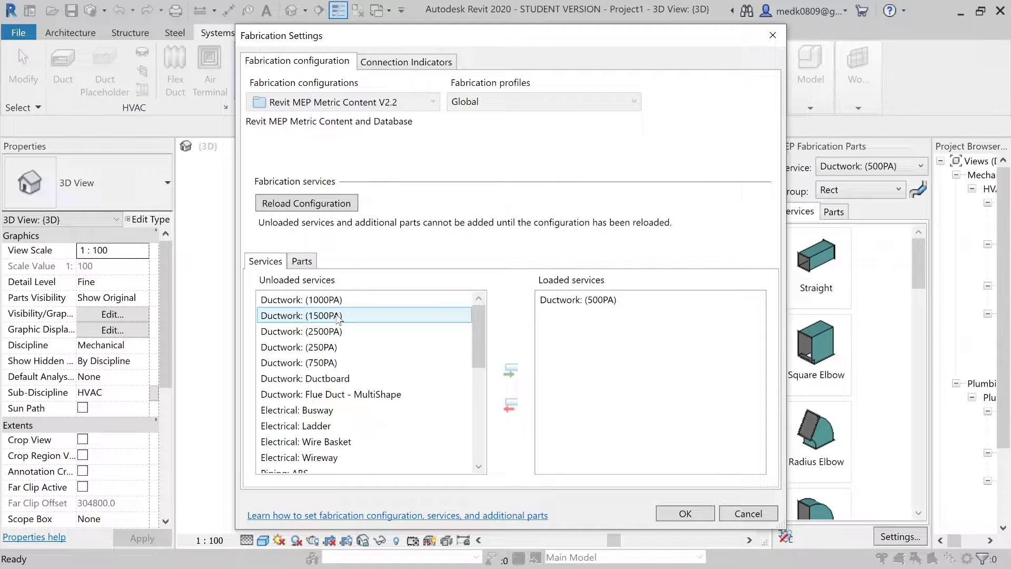
ctrl+click(353, 315)
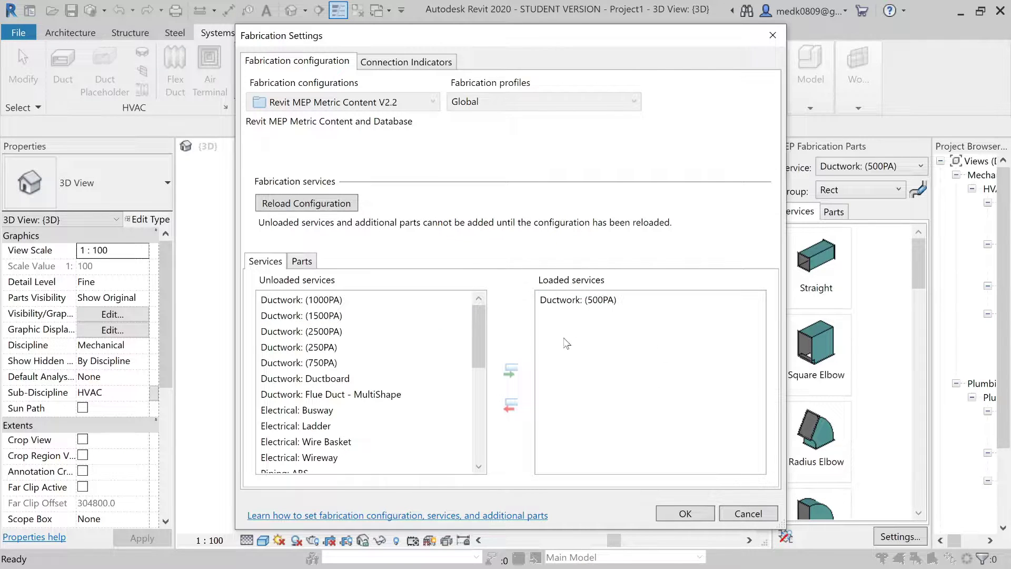
click(348, 330)
click(550, 301)
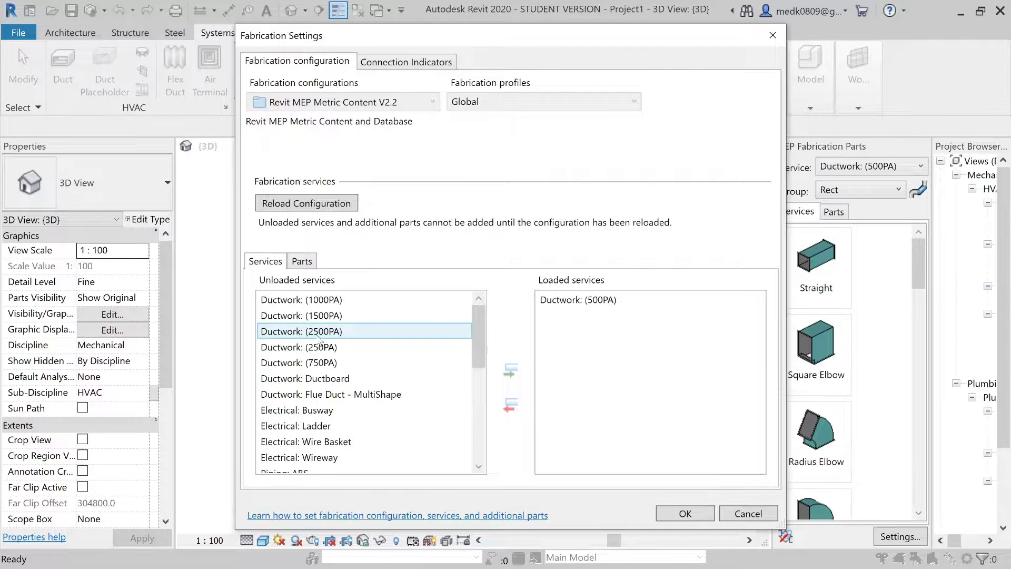
click(350, 331)
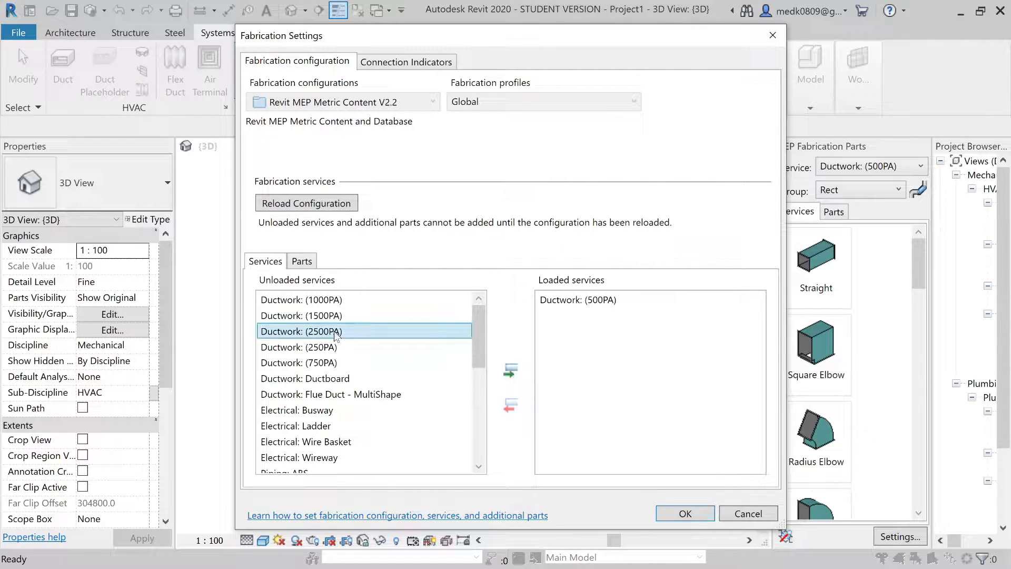
click(509, 371)
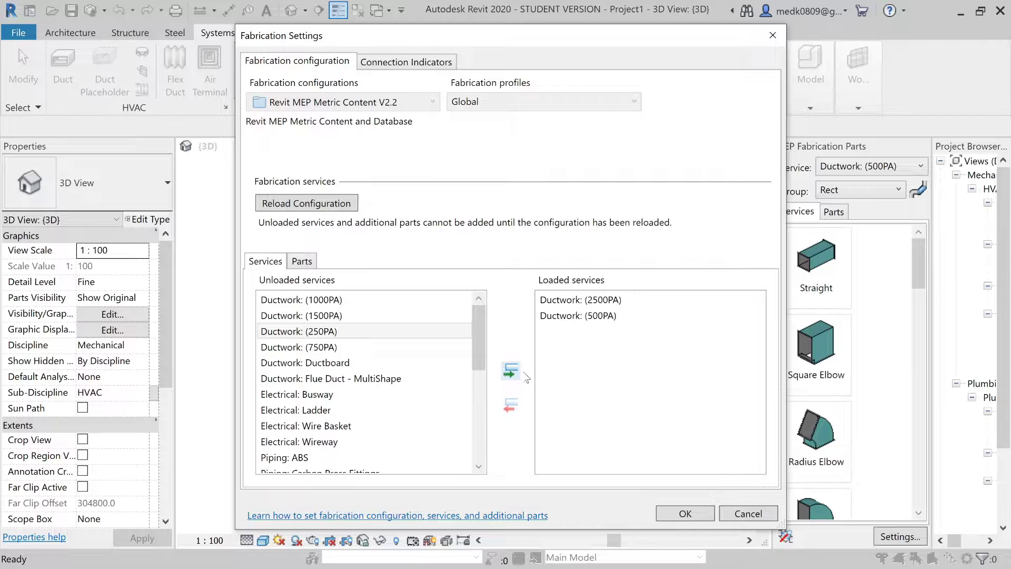
click(685, 514)
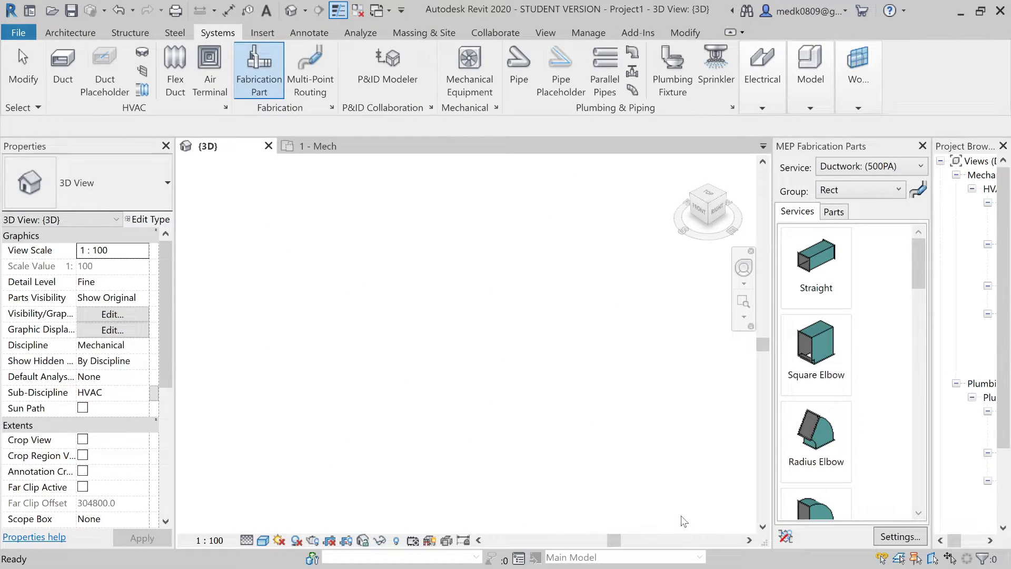
Confirm Ductwork (2500PA) appears in the Service list, keeping Ductwork (500PA), then start Mechanical Equipment
click(847, 169)
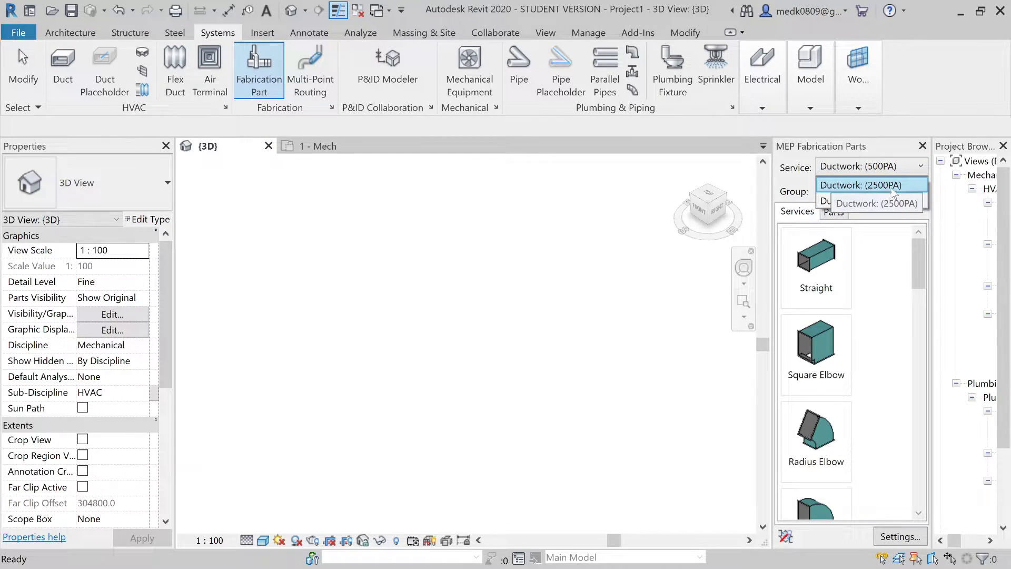
click(858, 169)
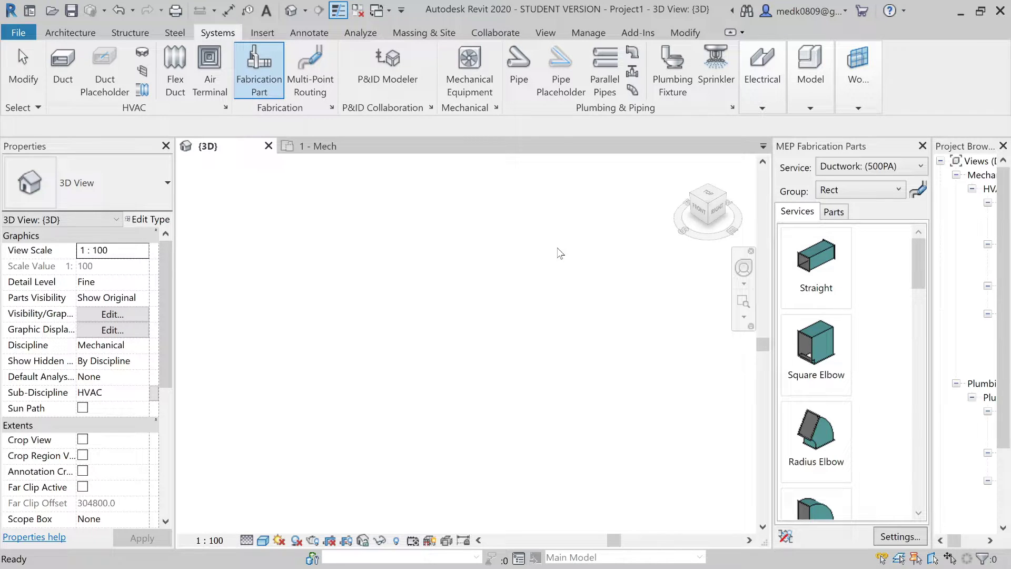
click(470, 65)
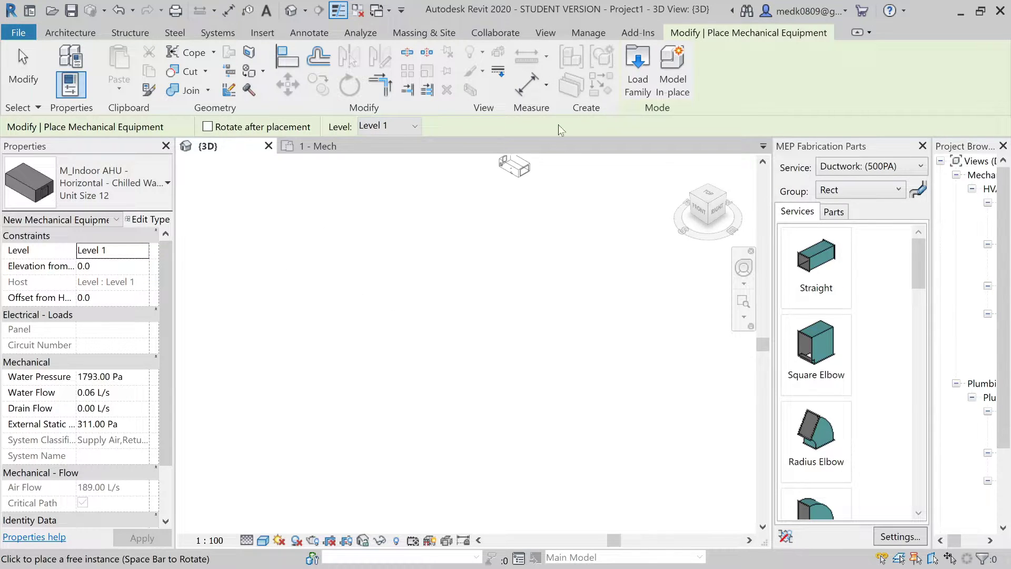
Load the M_WSHP heat pump family from the Desktop into the project
click(637, 68)
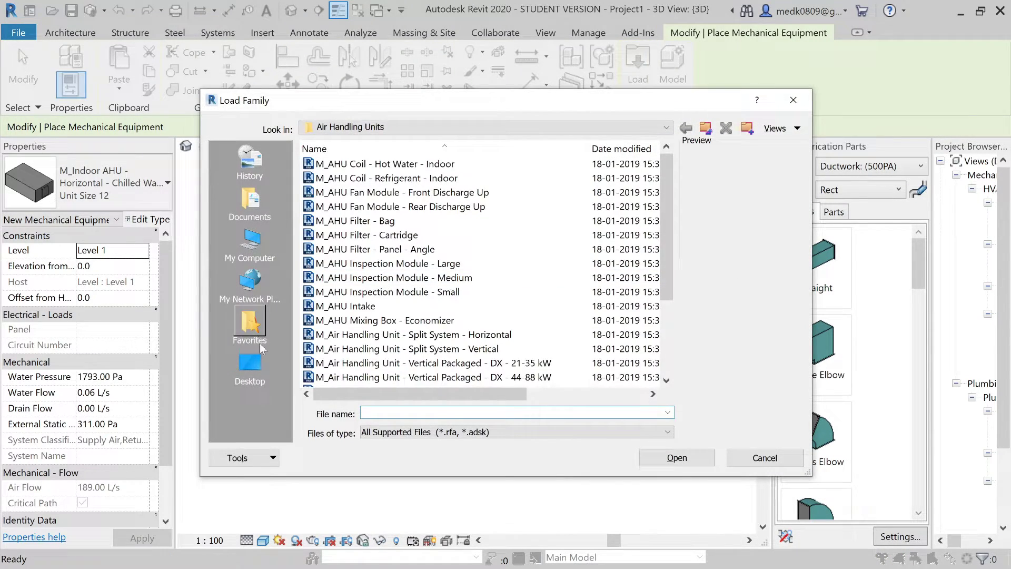
click(258, 374)
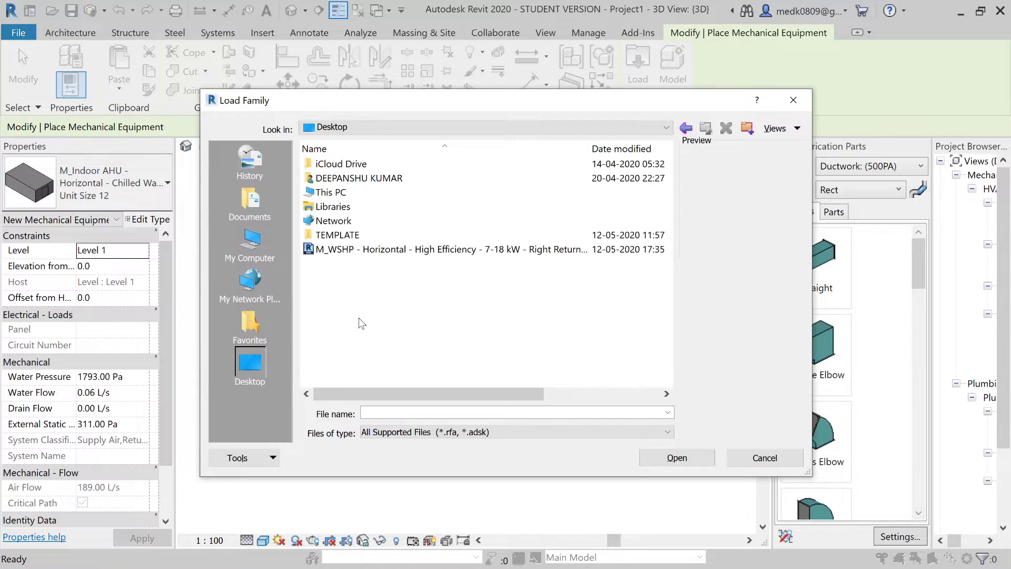
click(365, 251)
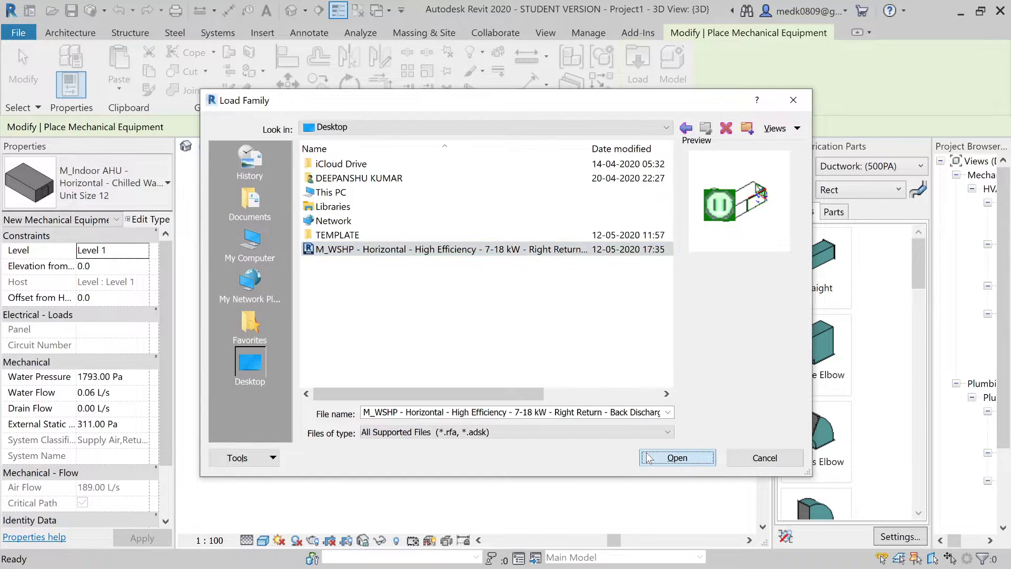
click(649, 458)
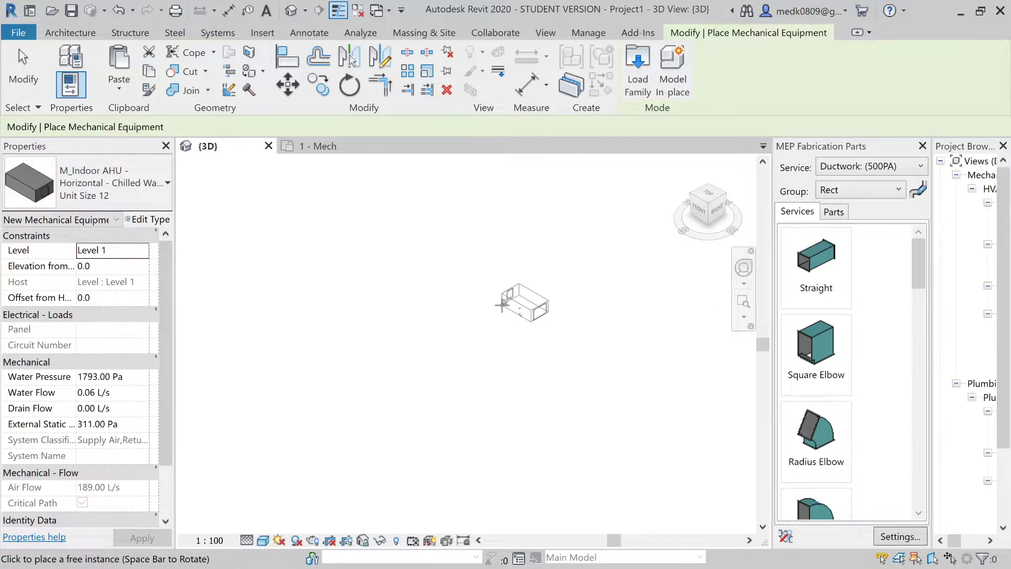
Place the M_Indoor AHU – Horizontal – Chilled Water Coil, Unit Size 12 in the 3D view
scroll(443, 298, up, 4)
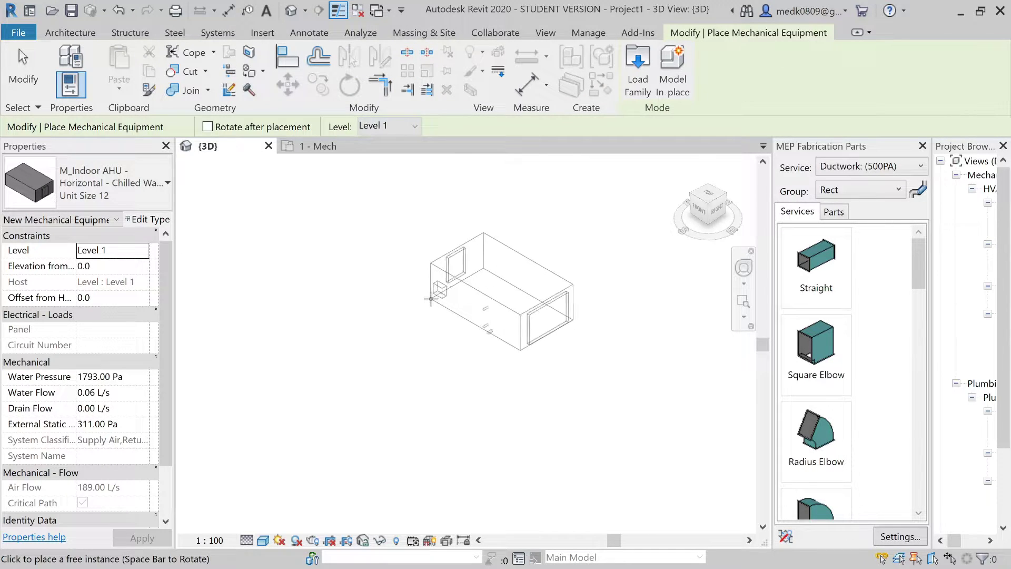
scroll(424, 293, up, 2)
scroll(397, 297, down, 2)
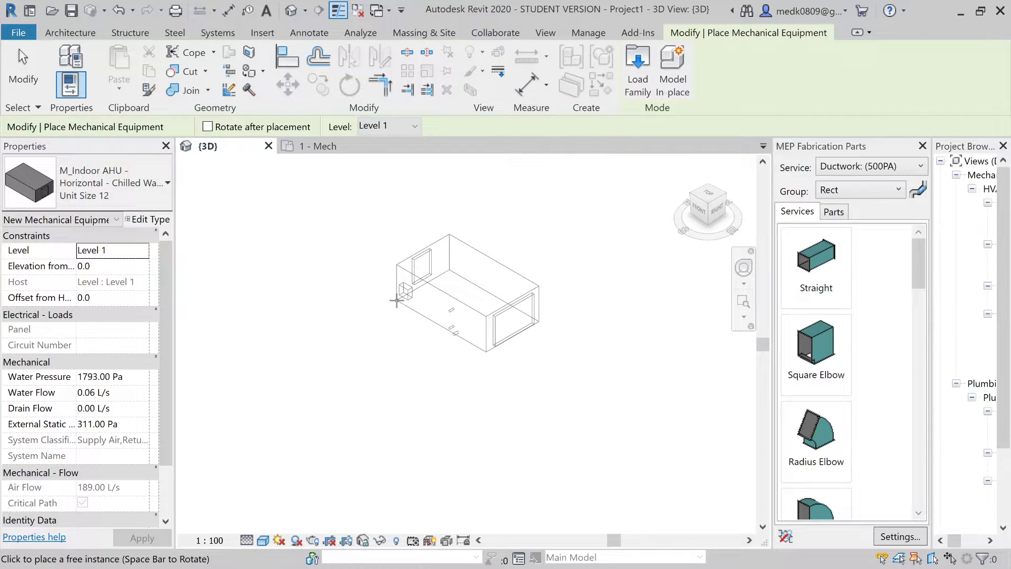
click(396, 300)
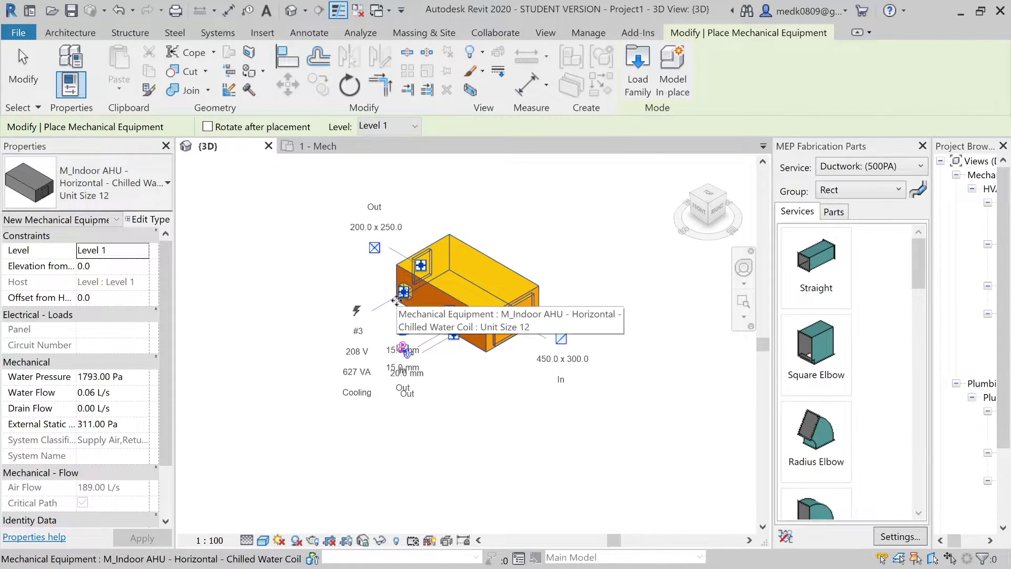
key(Escape)
key(Escape)
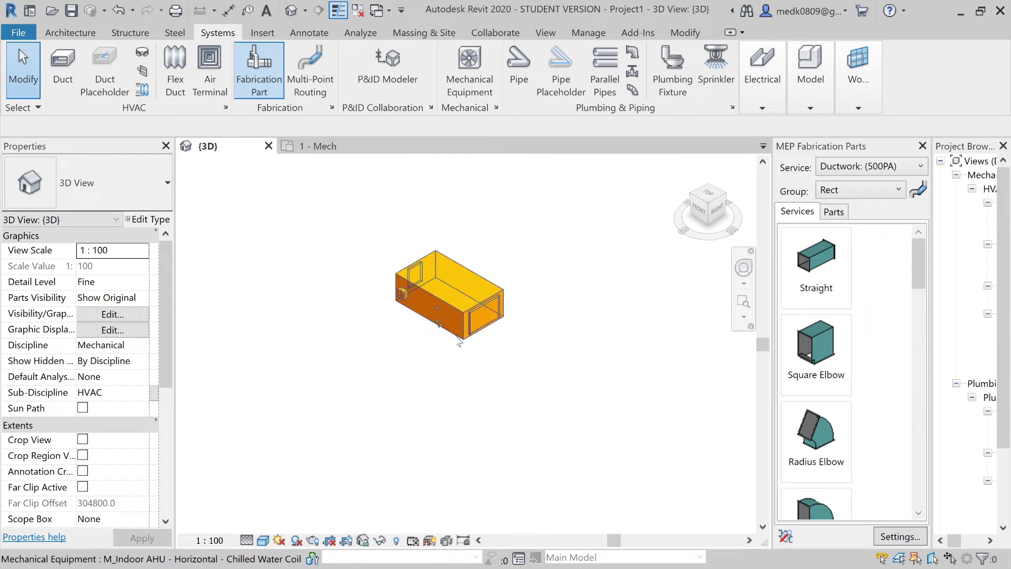
Attach a straight 450x300 Ductwork (500PA) duct to the air handling unit's outlet
click(812, 263)
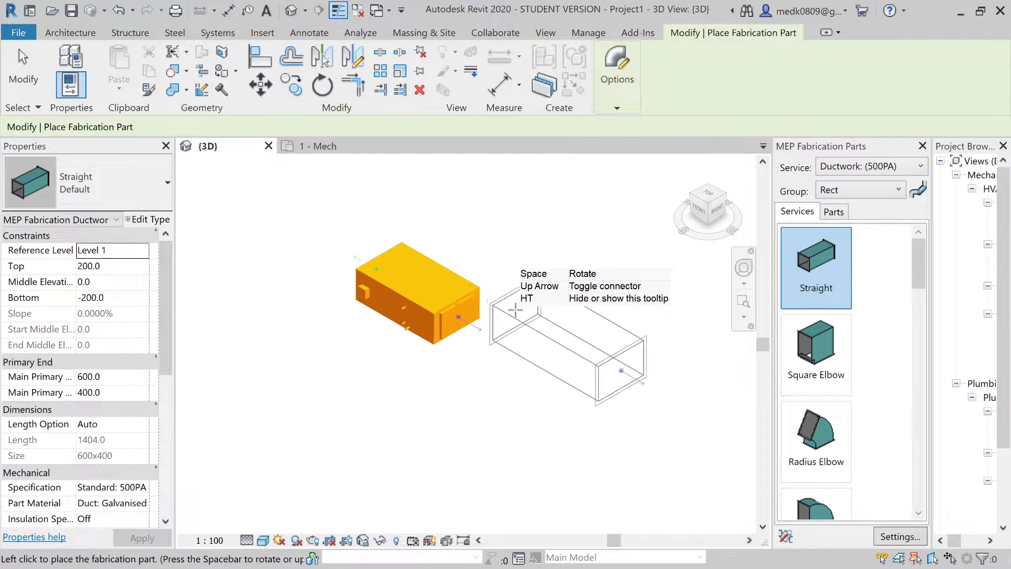
middle_drag(515, 310, 494, 288)
middle_drag(480, 333, 454, 330)
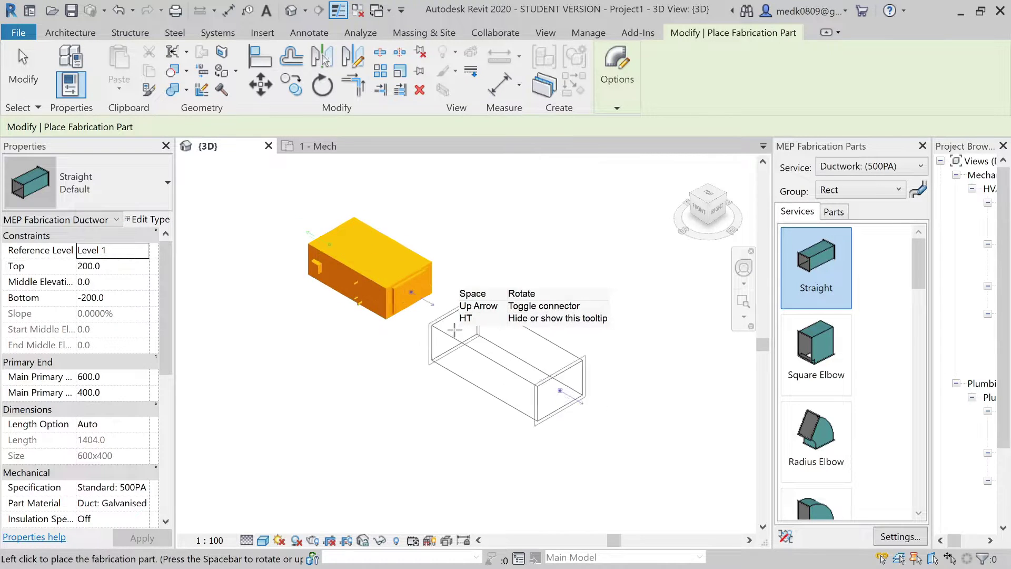
scroll(455, 330, up, 1)
scroll(490, 306, up, 1)
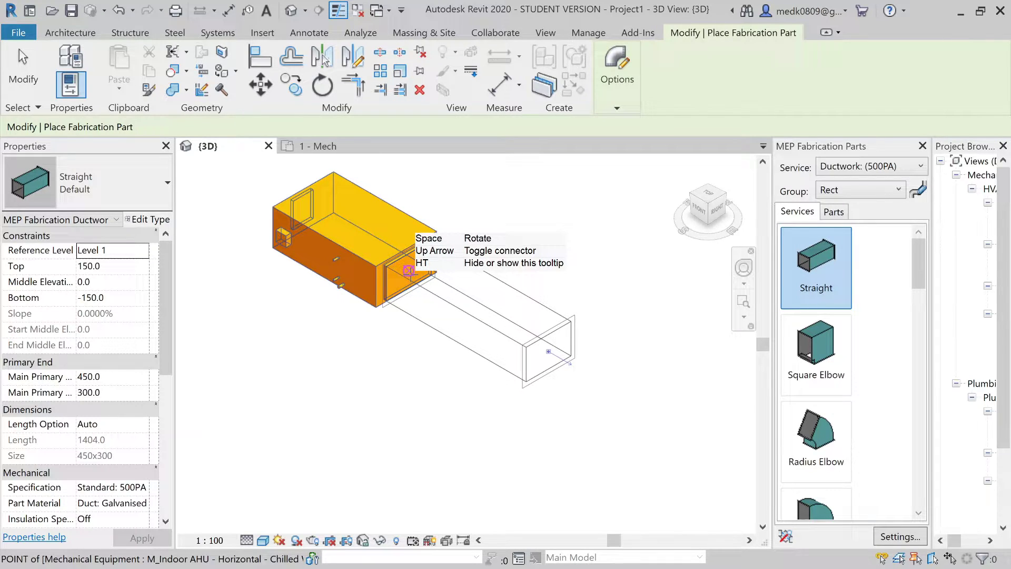
click(408, 270)
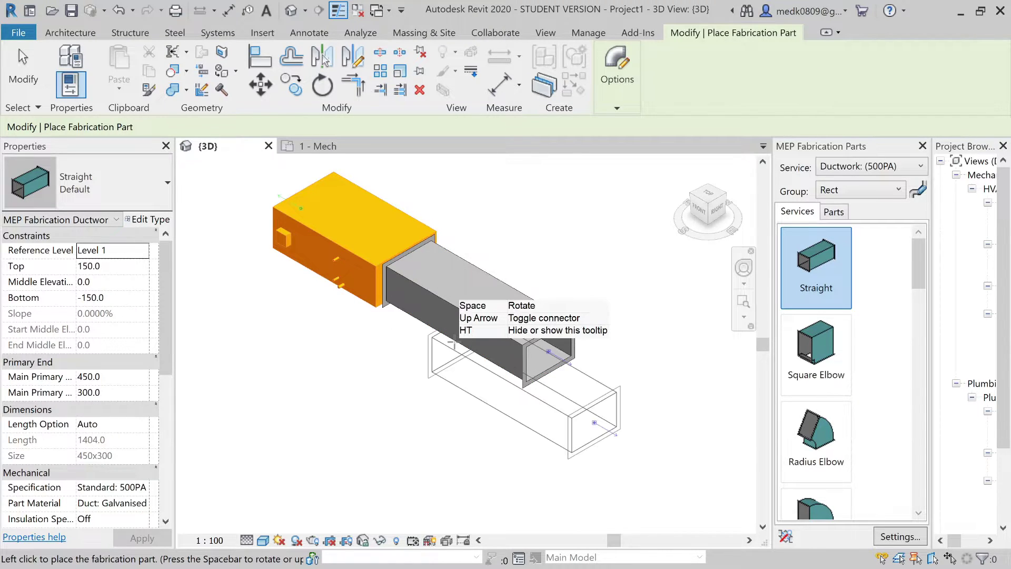
Add two more straight 450x300 ducts in sequence at the end of the run
scroll(422, 321, down, 3)
scroll(419, 316, up, 3)
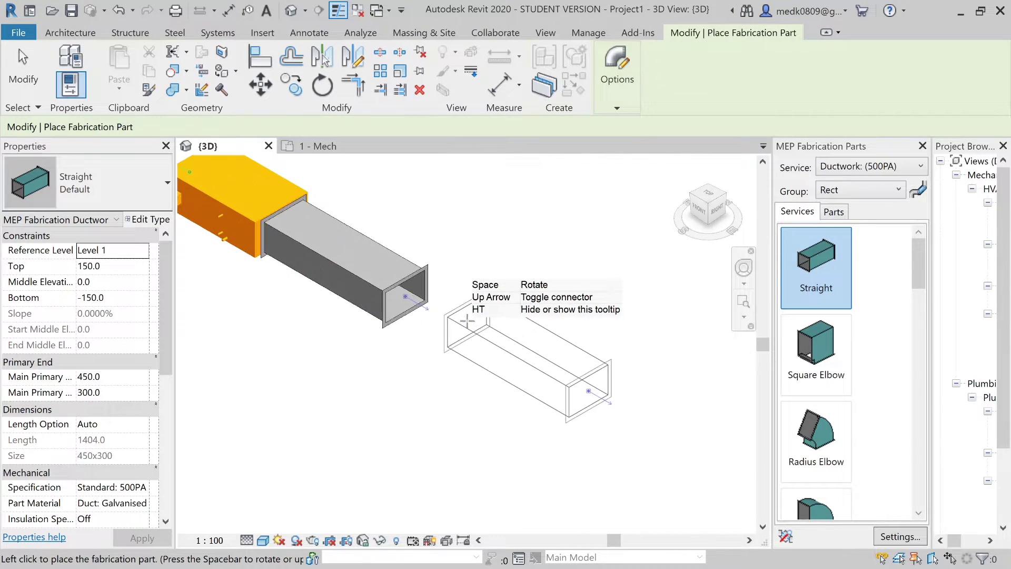
scroll(420, 317, up, 3)
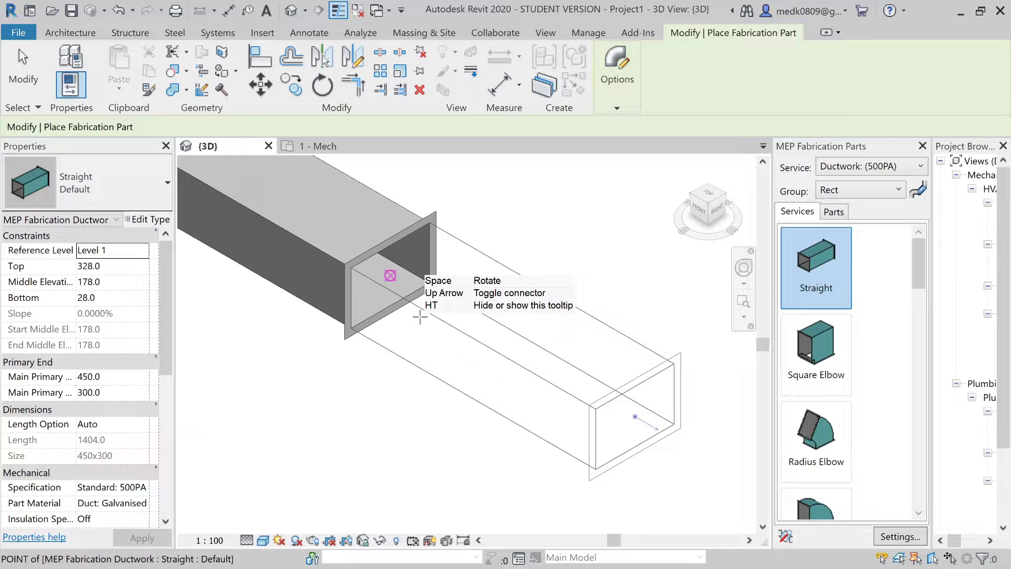
click(420, 317)
scroll(420, 317, down, 3)
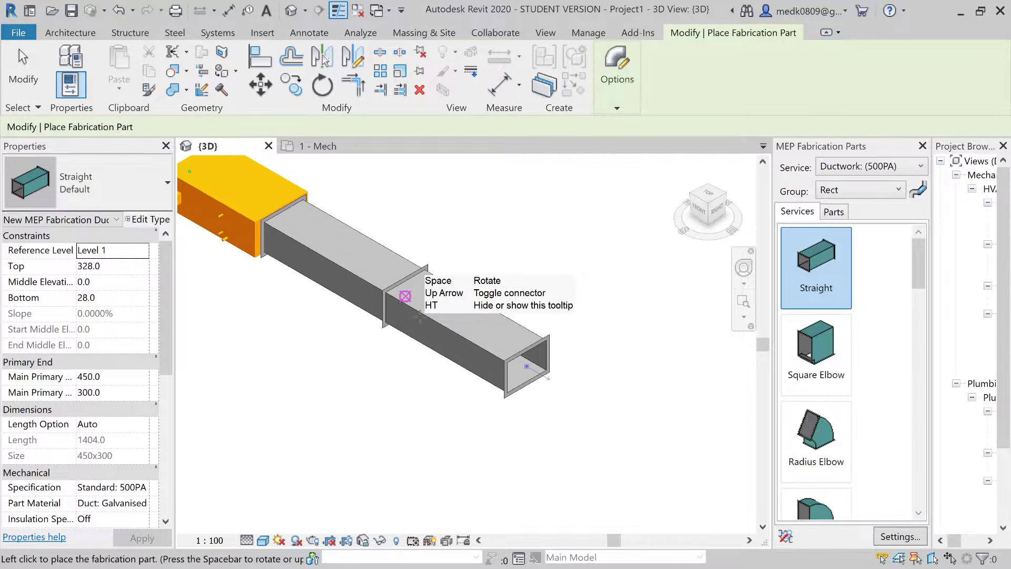
scroll(420, 316, down, 1)
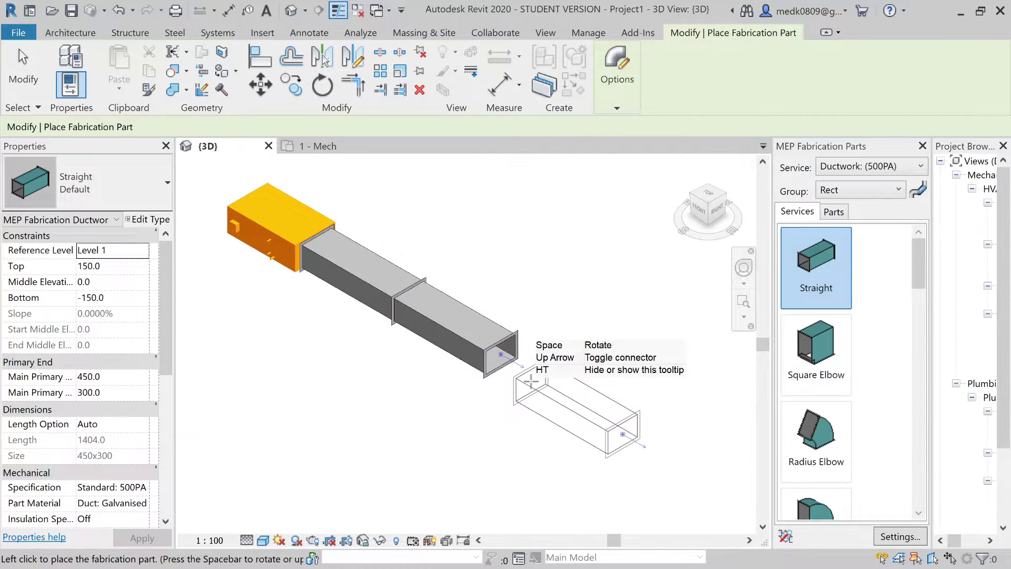
scroll(531, 380, up, 3)
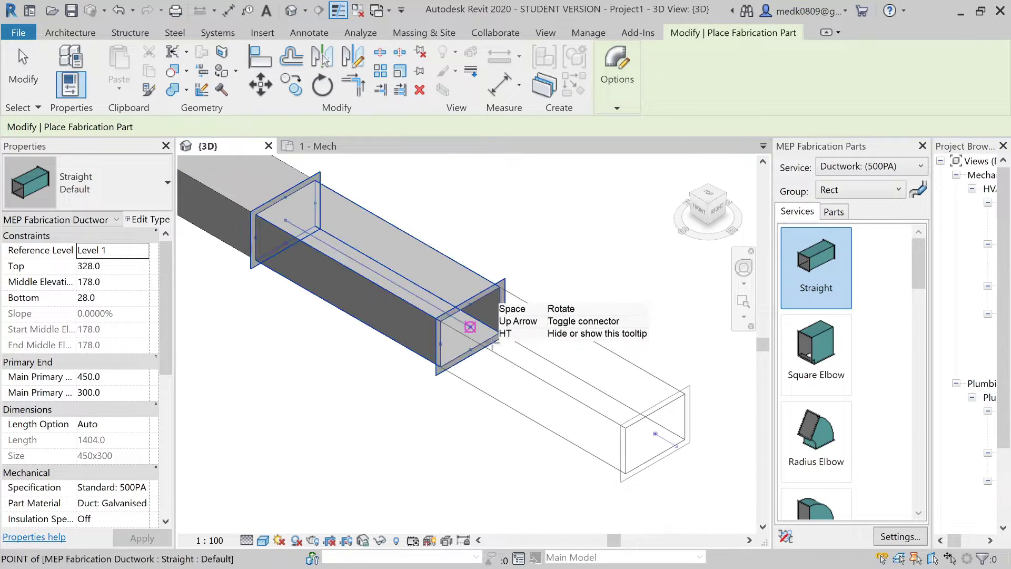
click(480, 334)
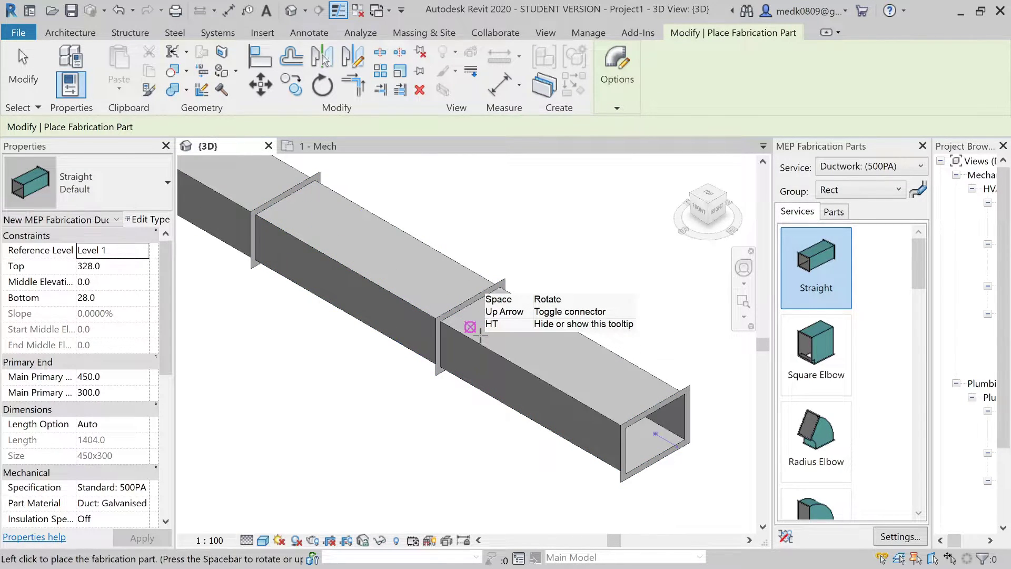
scroll(480, 335, down, 5)
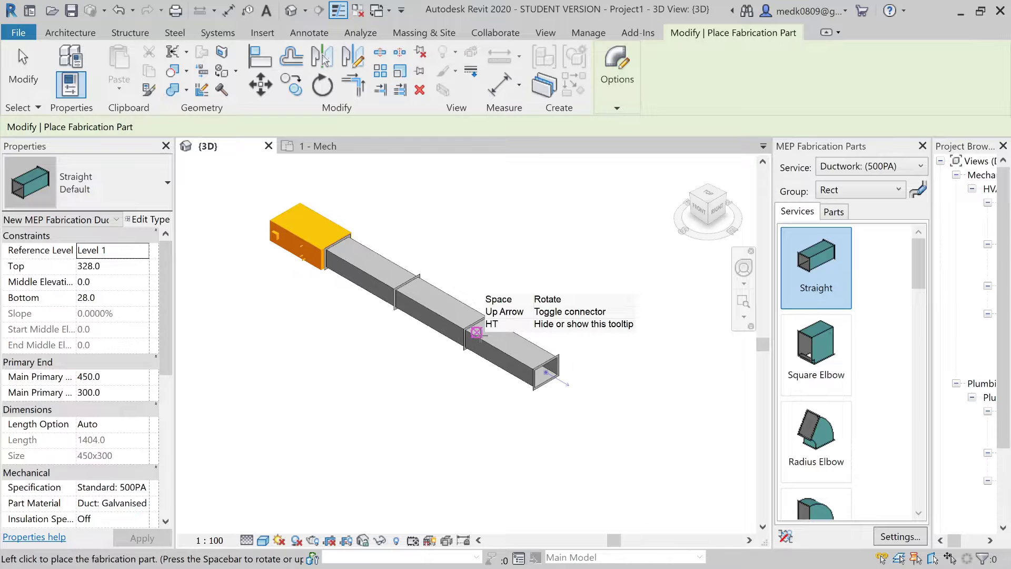
key(Escape)
scroll(531, 345, up, 3)
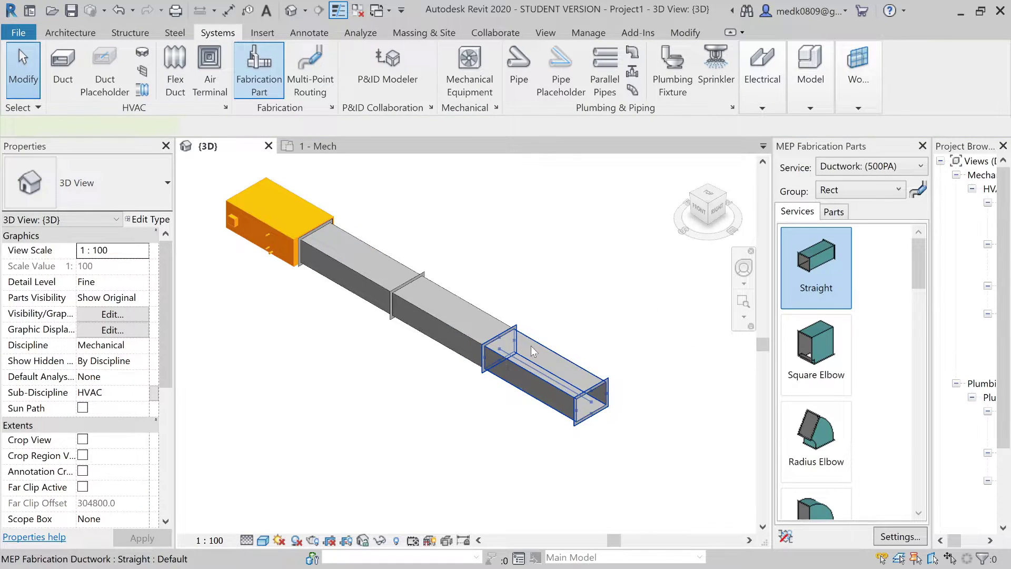
Change the last straight duct's temporary length dimension from 1404.0 to 500
click(531, 346)
key(Escape)
click(531, 346)
key(Escape)
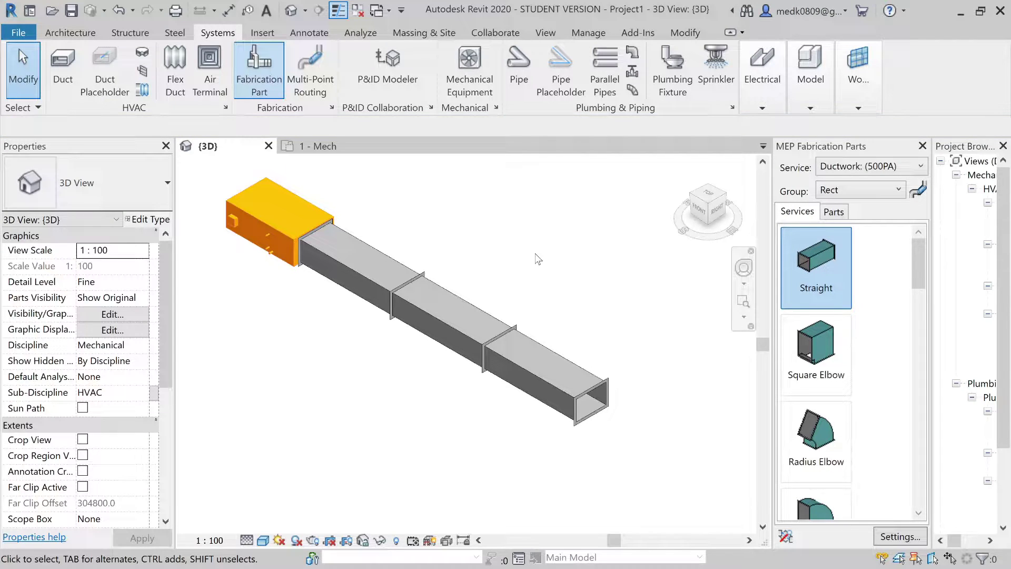
click(539, 346)
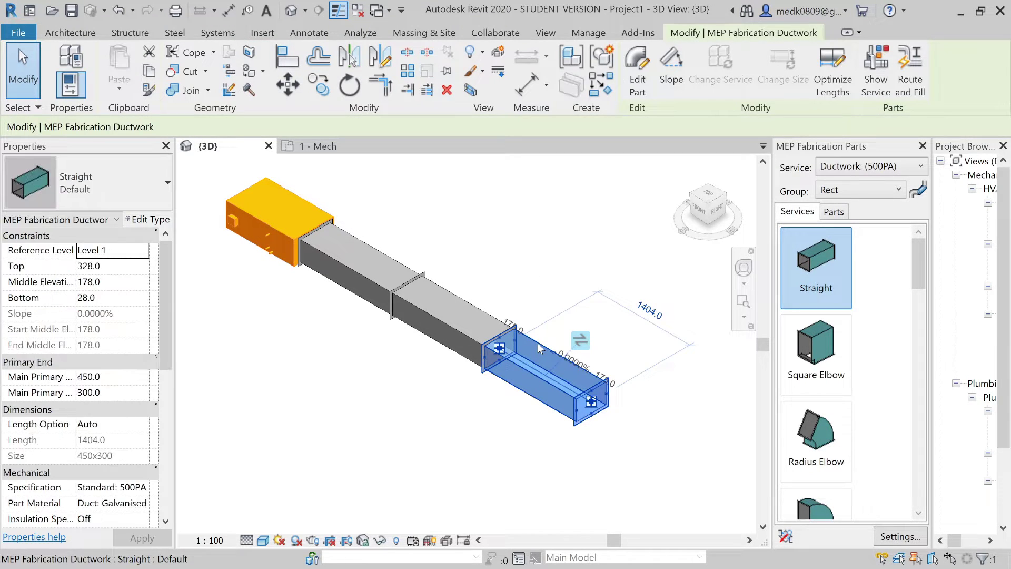
click(652, 314)
text(500)
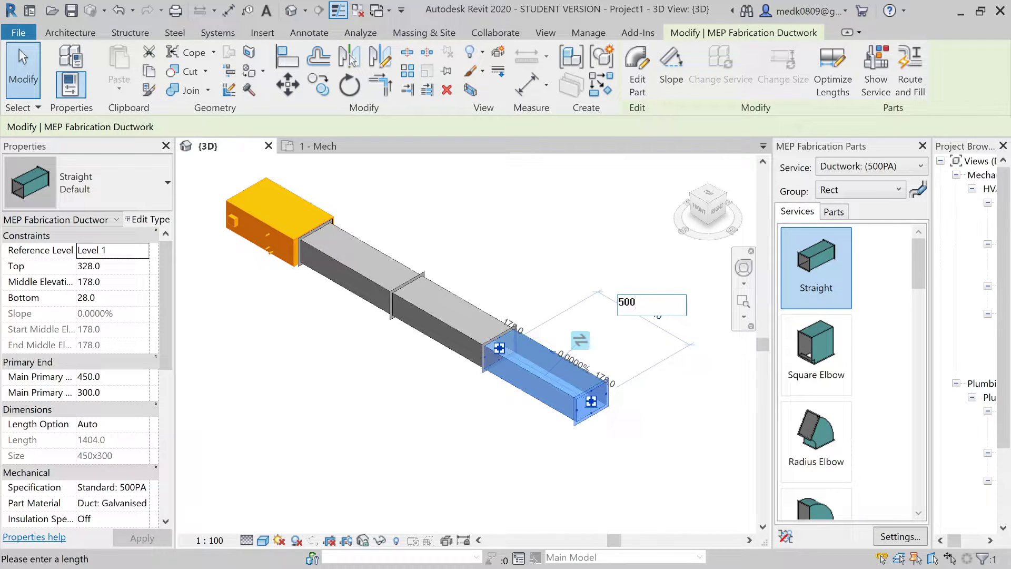
key(Return)
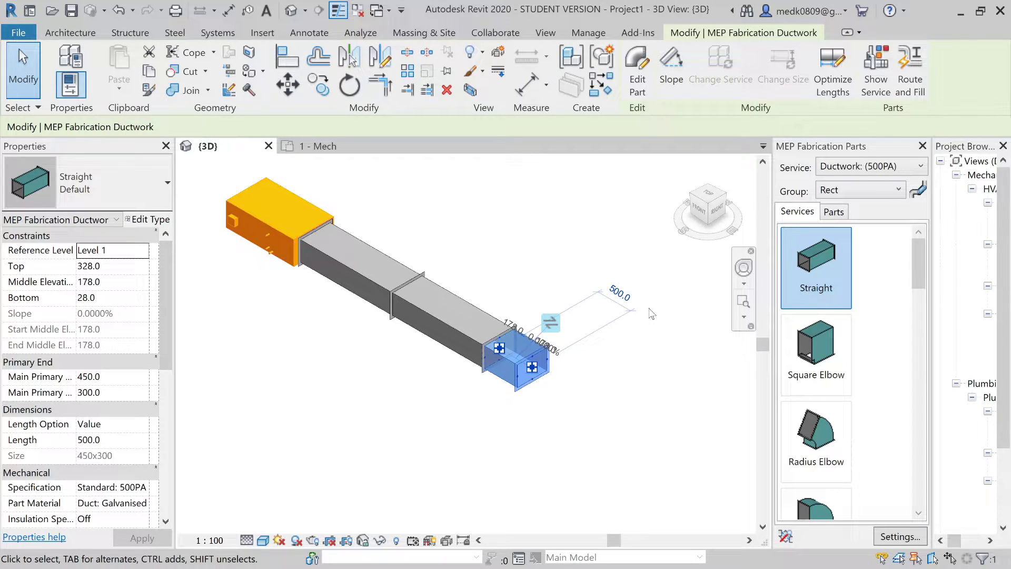
click(652, 314)
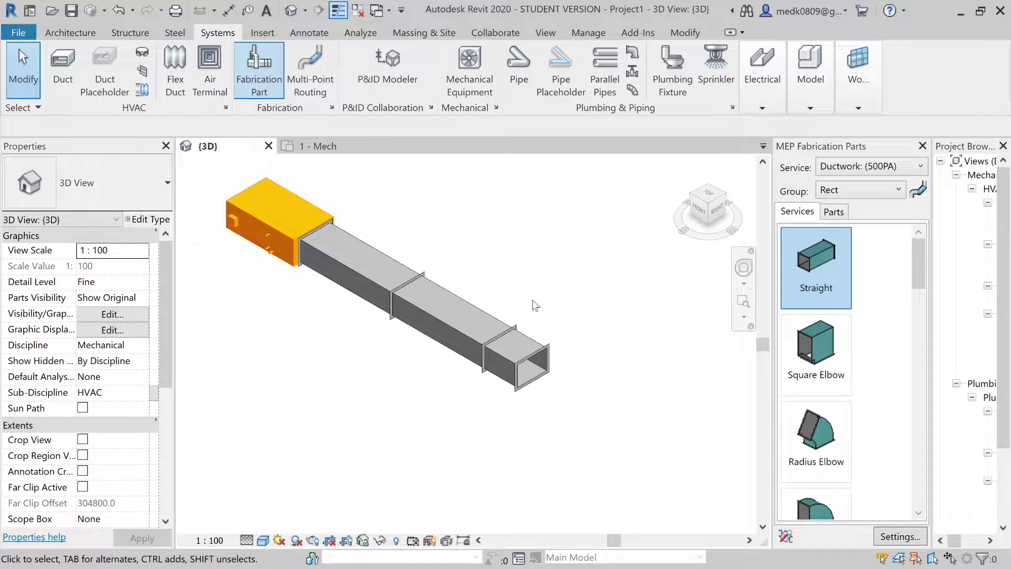
click(533, 355)
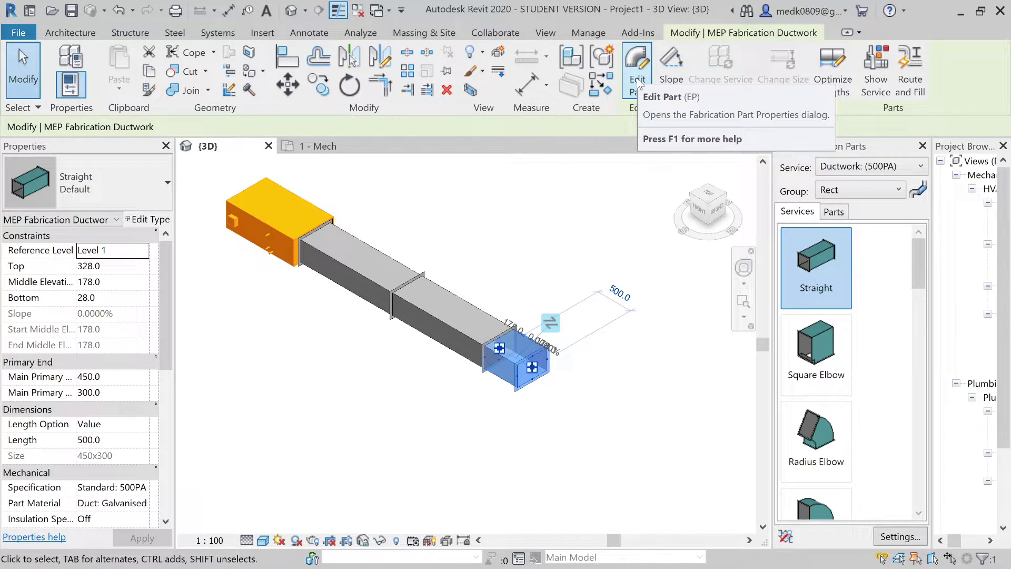
In Edit Part, give the end duct Width 500, Depth 200 and Length 1000, and apply
click(638, 79)
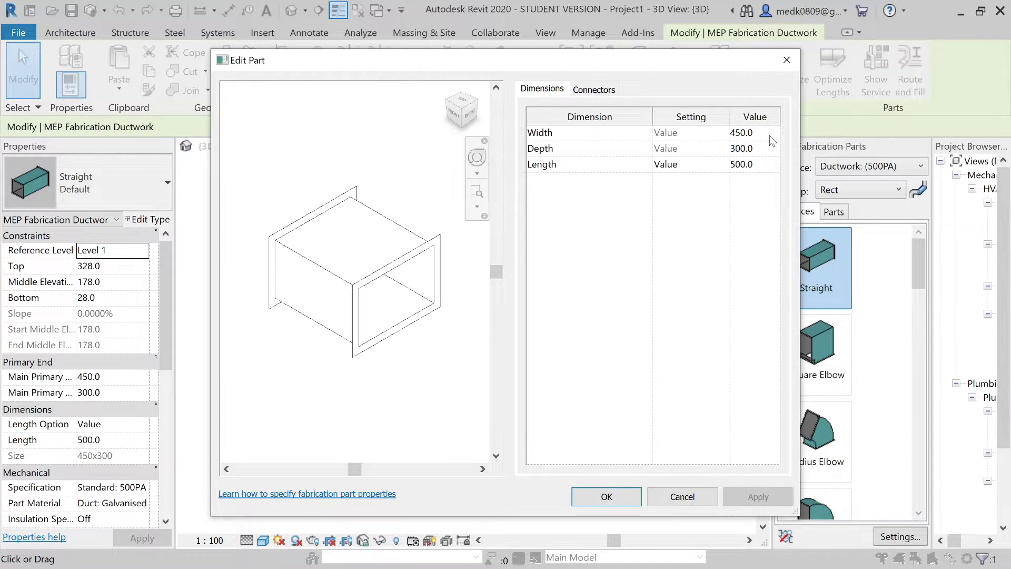
click(757, 134)
key(shift+Left)
drag(752, 133, 727, 139)
text(500)
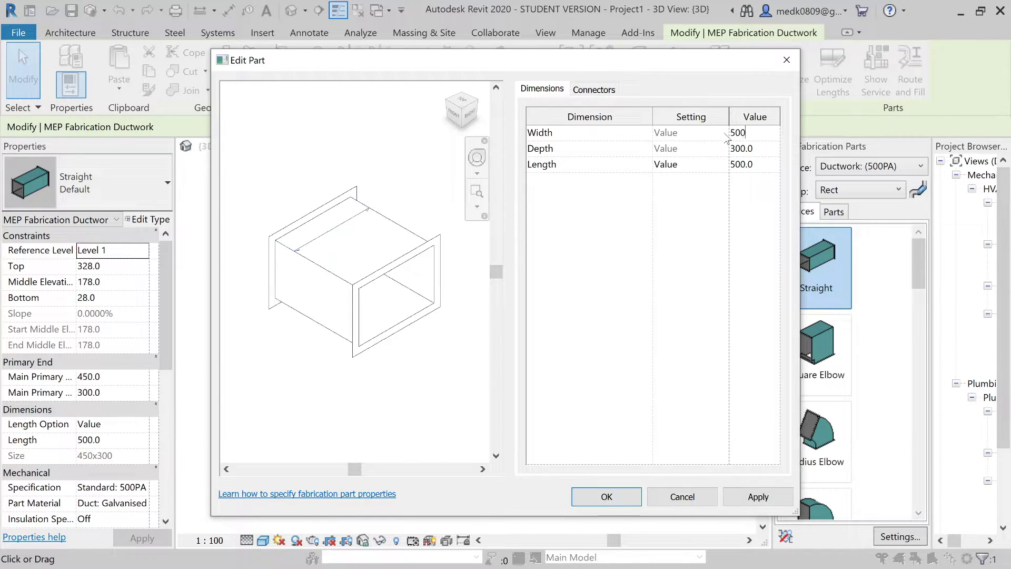
click(759, 150)
drag(754, 149, 724, 154)
text(200)
click(757, 164)
drag(754, 165, 723, 166)
text(1)
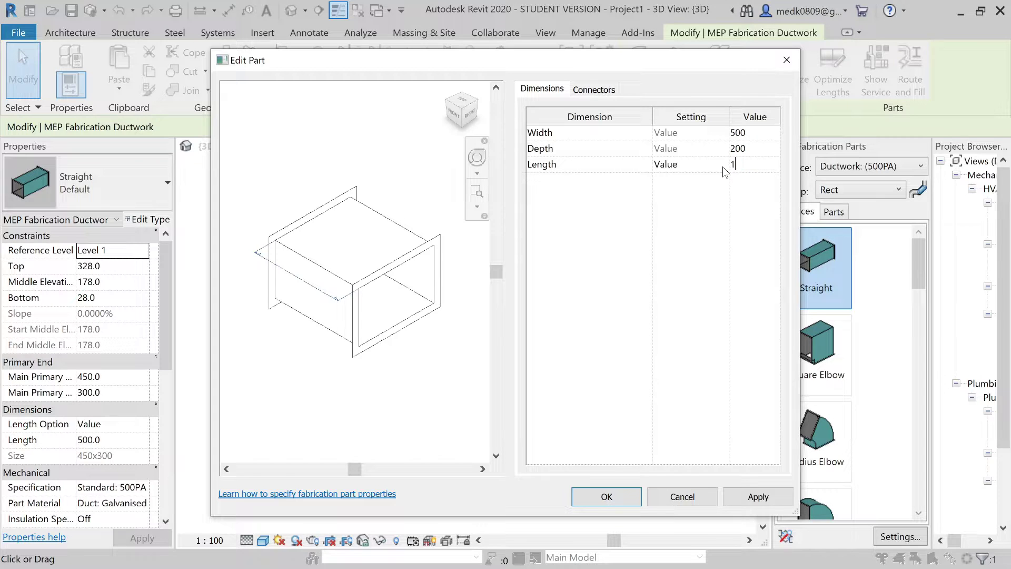
text(000)
click(758, 497)
click(606, 496)
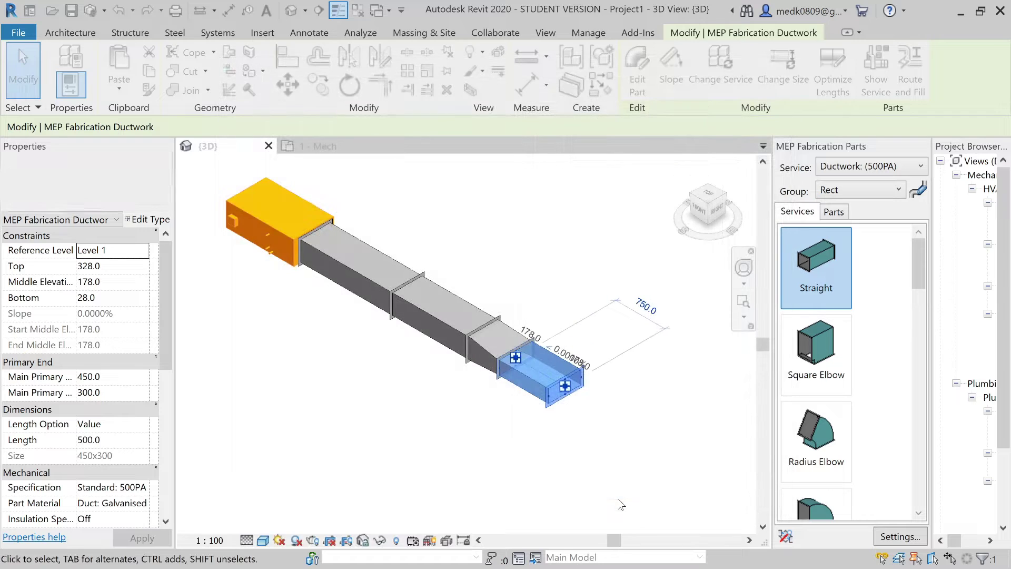
Check the resized 500x200 duct and the new 450x300-to-500x200 transition fitting
click(563, 250)
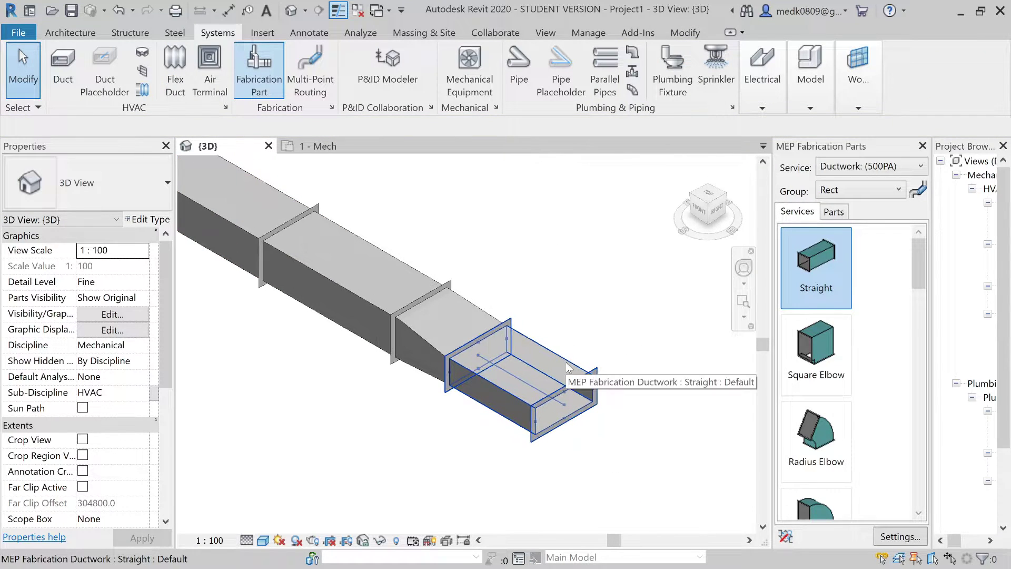
click(567, 364)
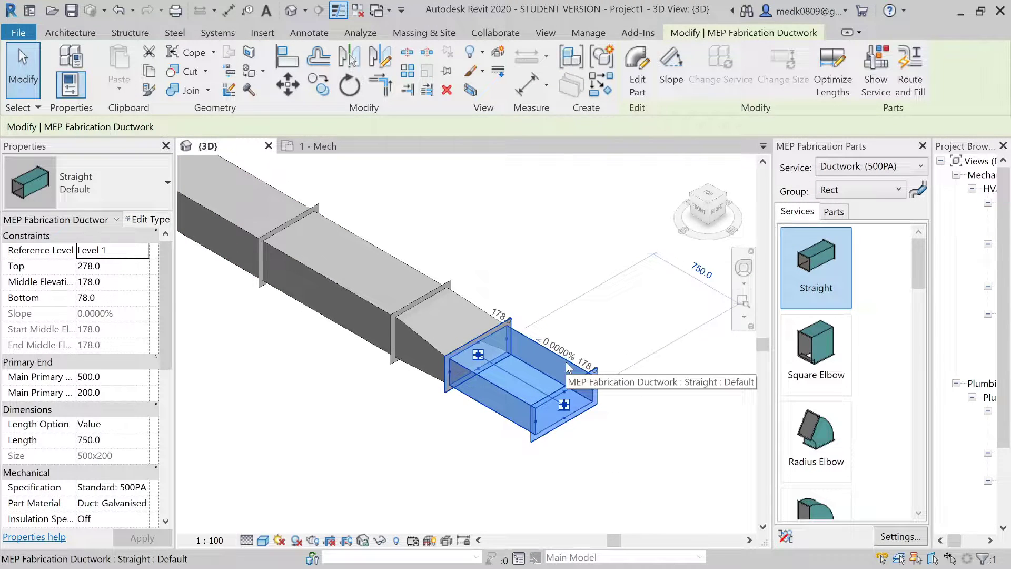
scroll(566, 362, down, 3)
click(568, 291)
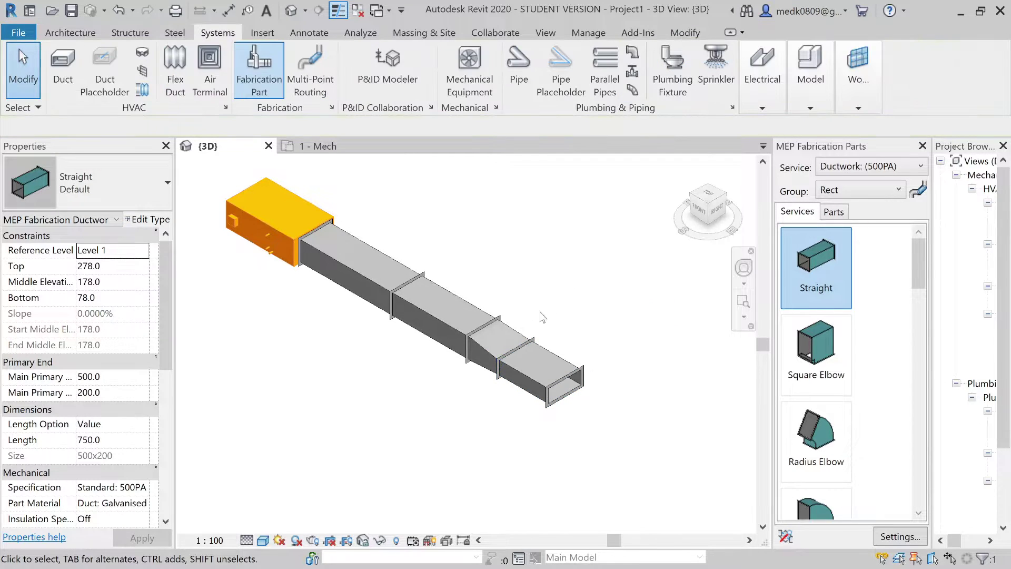
click(514, 337)
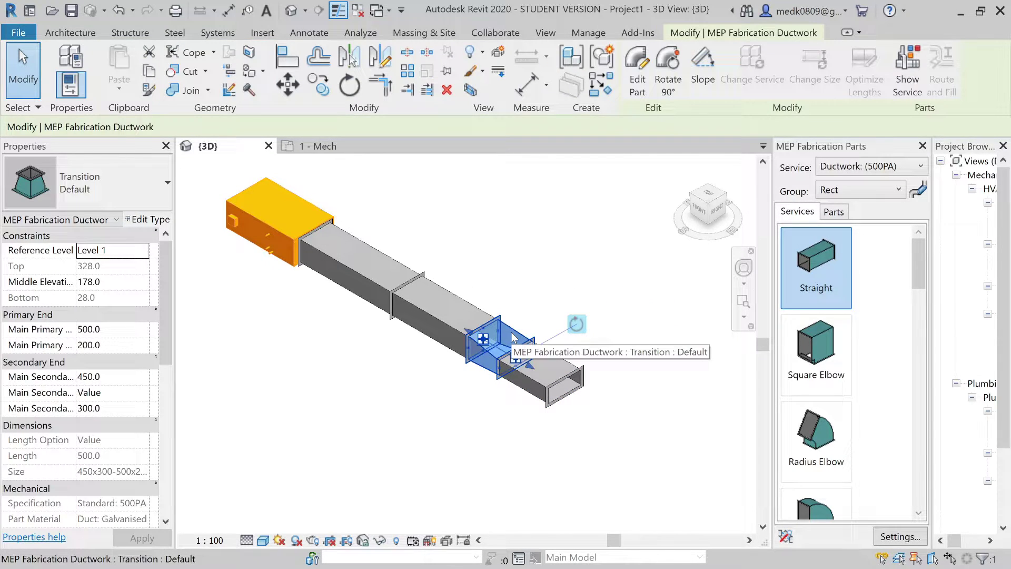
click(538, 287)
scroll(546, 304, down, 1)
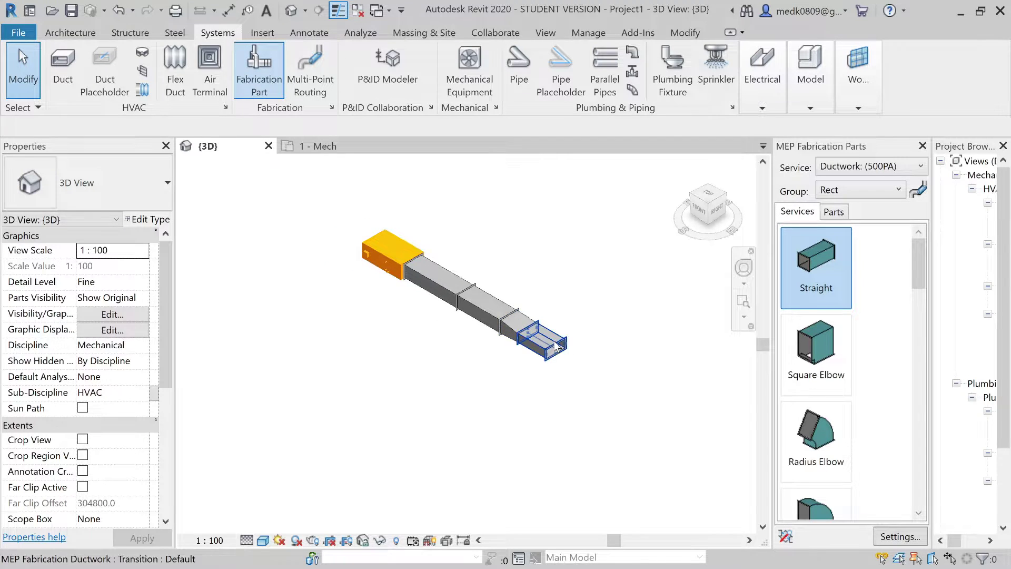
Place a reducing elbow at the duct run's end, rotated to turn downward
scroll(567, 354, up, 2)
scroll(582, 375, down, 1)
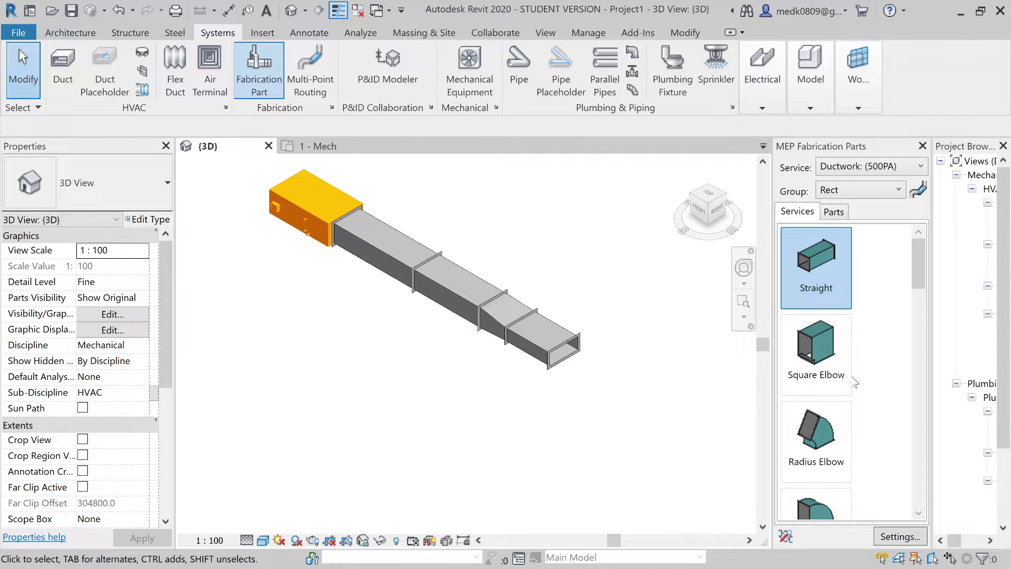
drag(915, 260, 918, 289)
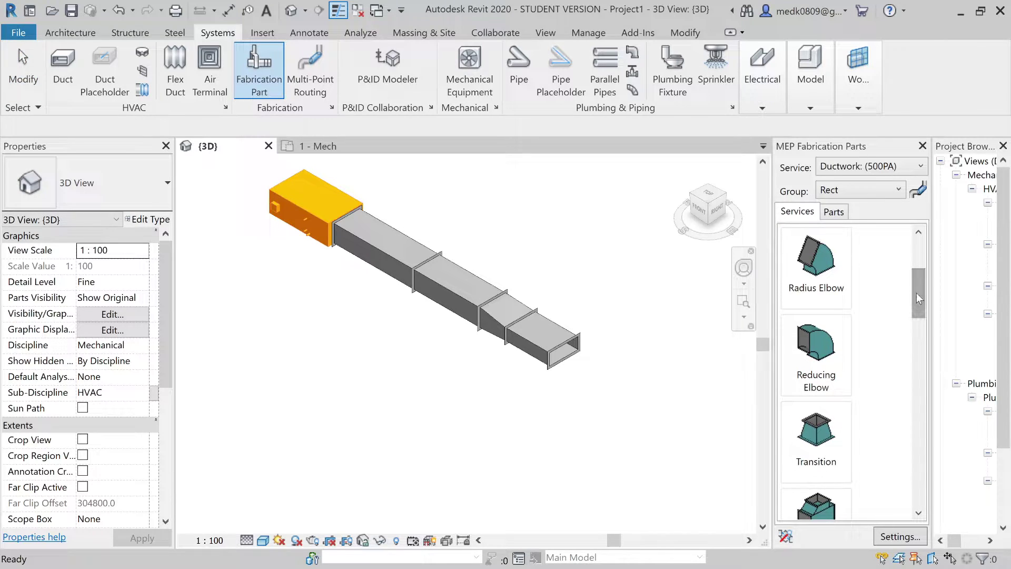
click(828, 345)
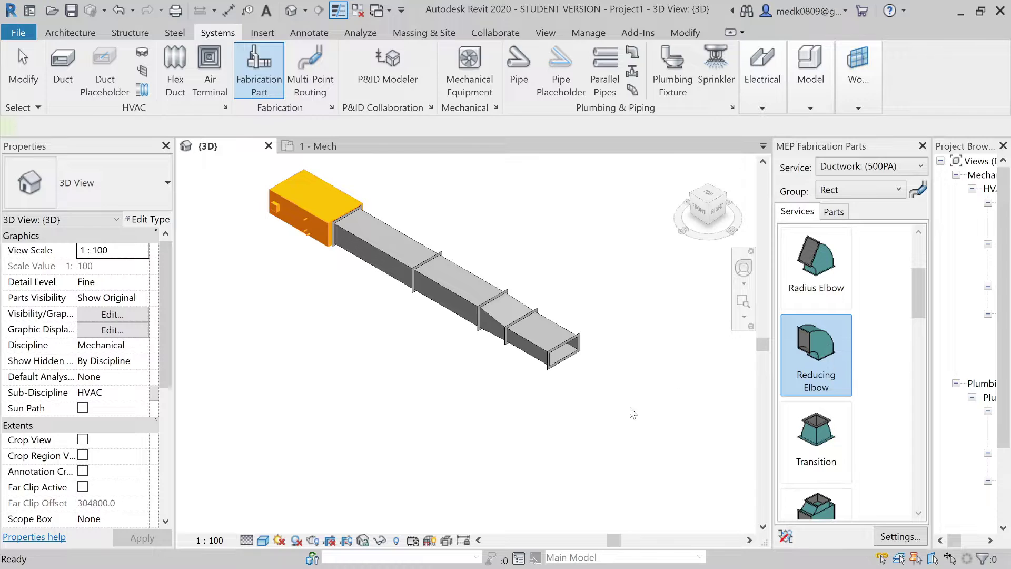
scroll(594, 376, up, 3)
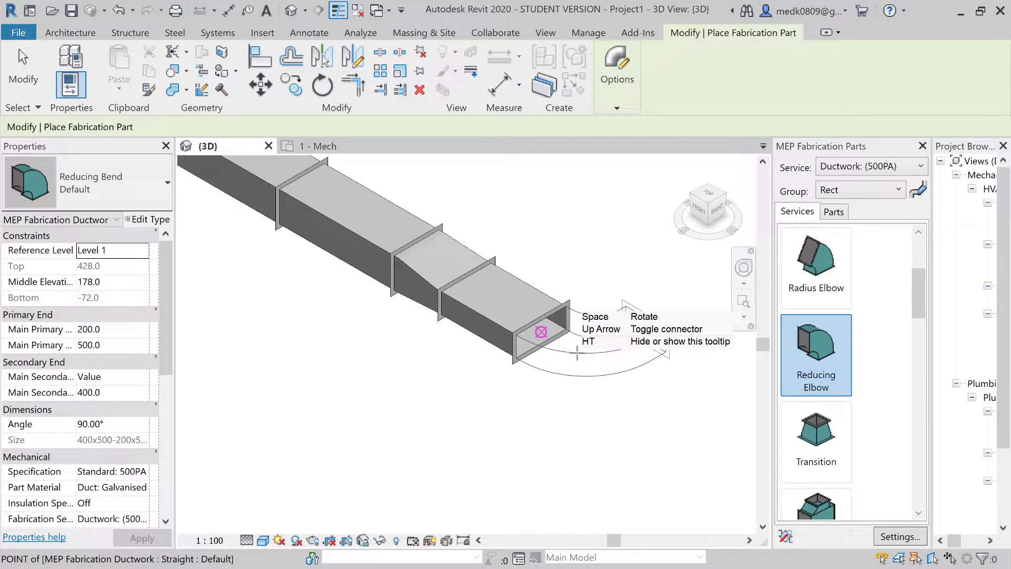
key(space)
key(space)
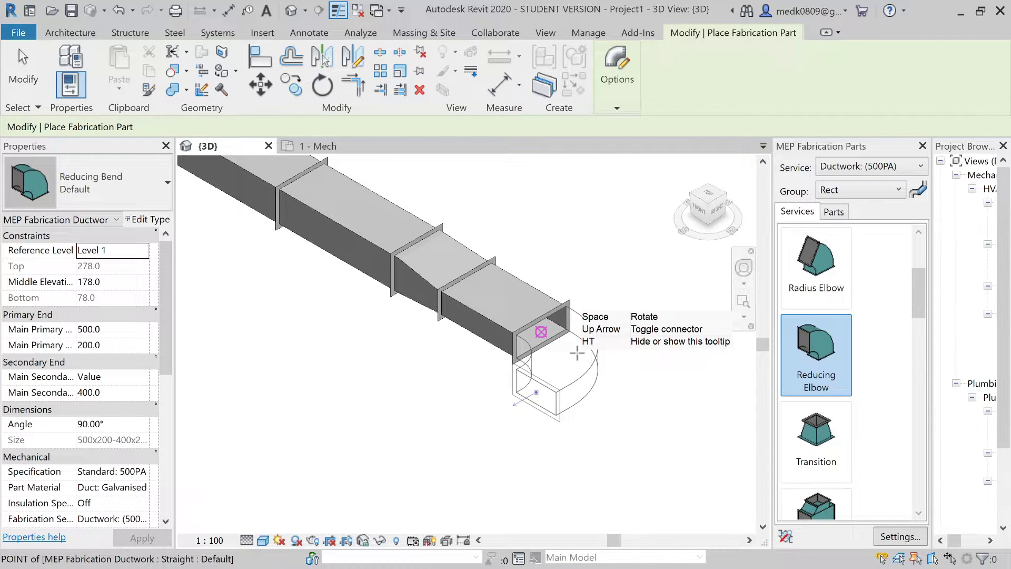
click(578, 353)
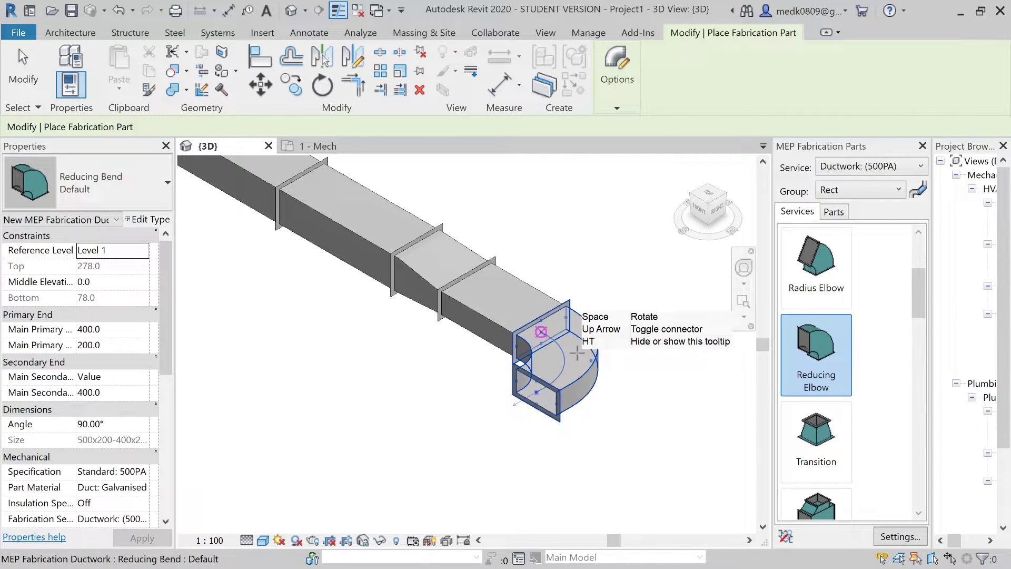
key(Escape)
Attach a straight 400x200 duct to the reducing elbow's outlet
scroll(577, 352, down, 2)
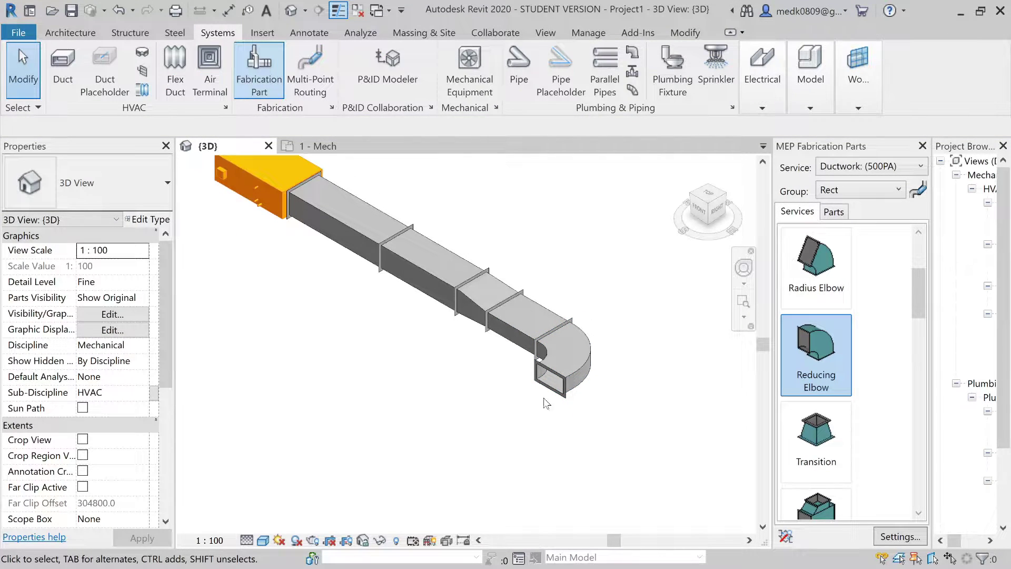
scroll(571, 367, down, 1)
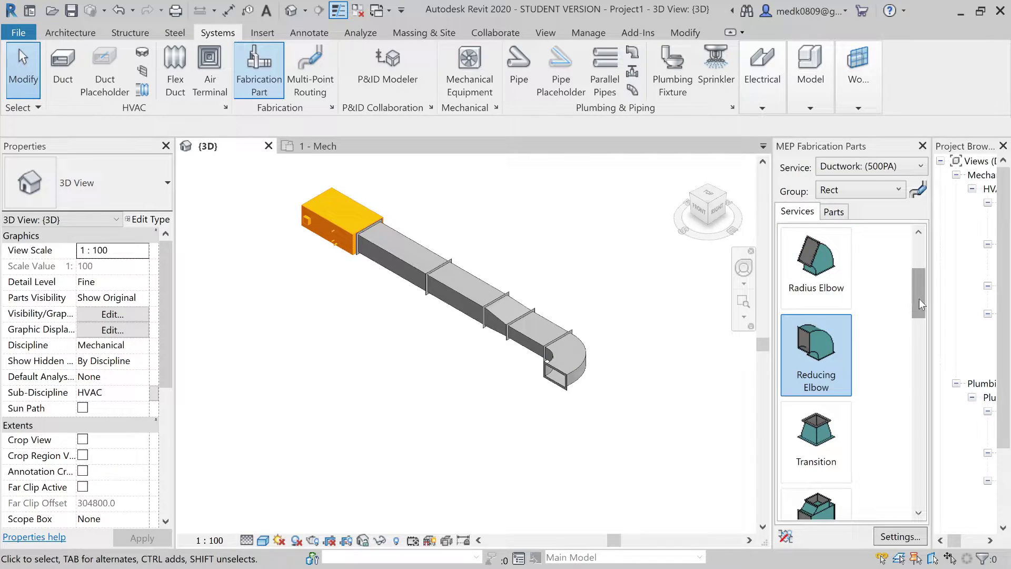
drag(919, 301, 917, 251)
click(830, 256)
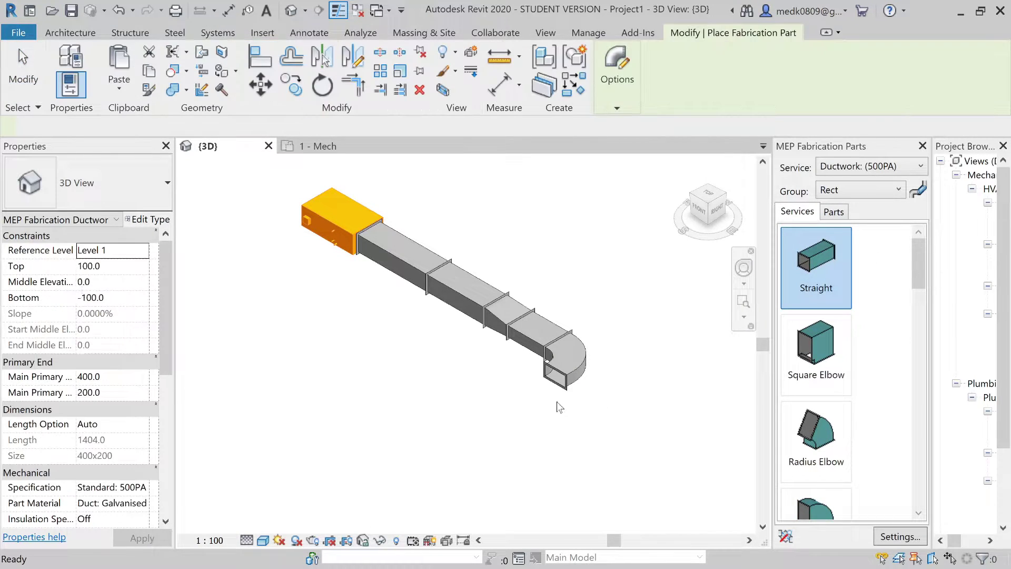
scroll(561, 371, up, 4)
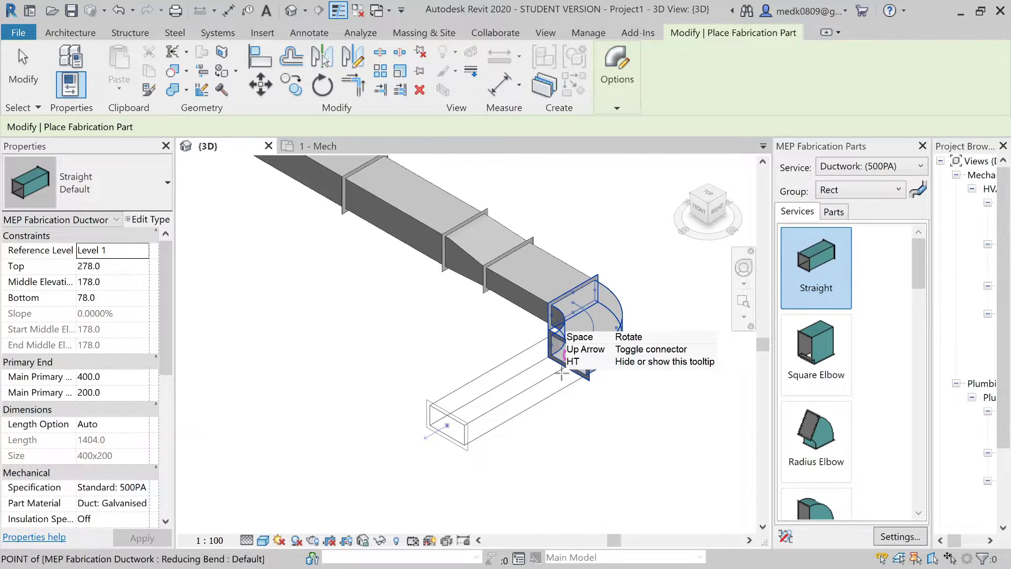
click(562, 372)
key(Escape)
scroll(432, 339, up, 2)
scroll(918, 273, down, 1)
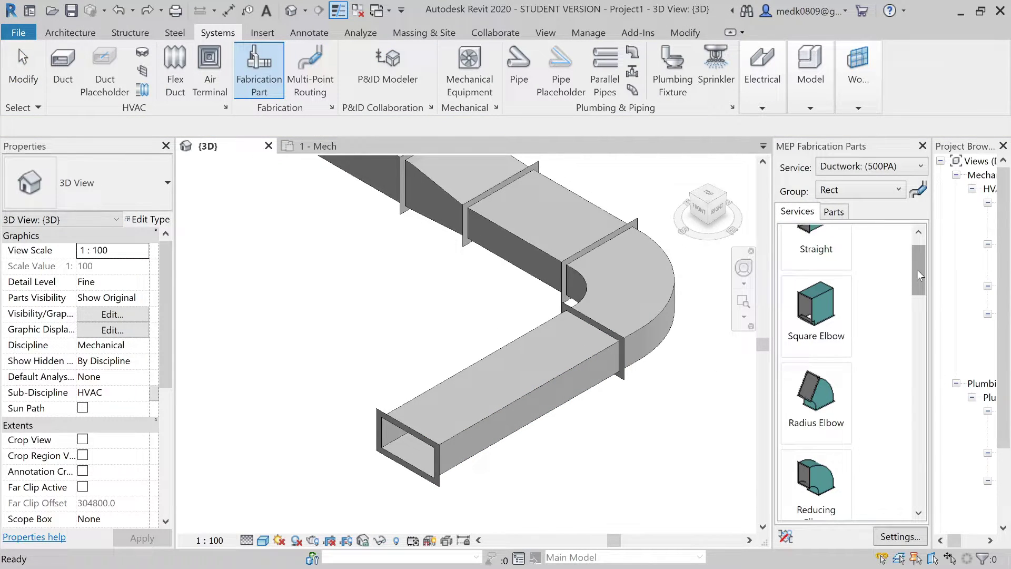
drag(917, 269, 925, 309)
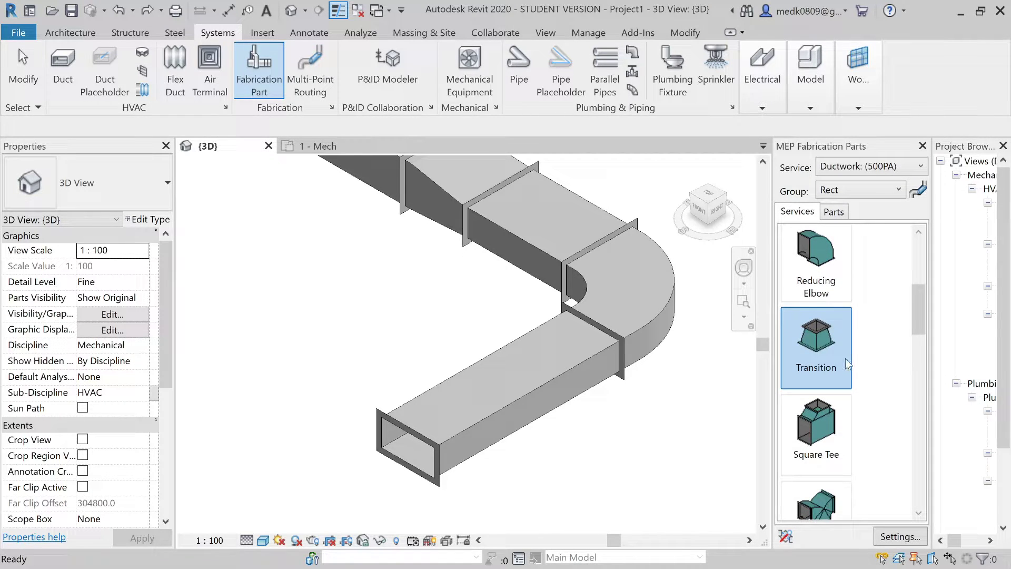
Snap a 400x200-to-200x200 transition onto the straight duct's open end
click(822, 371)
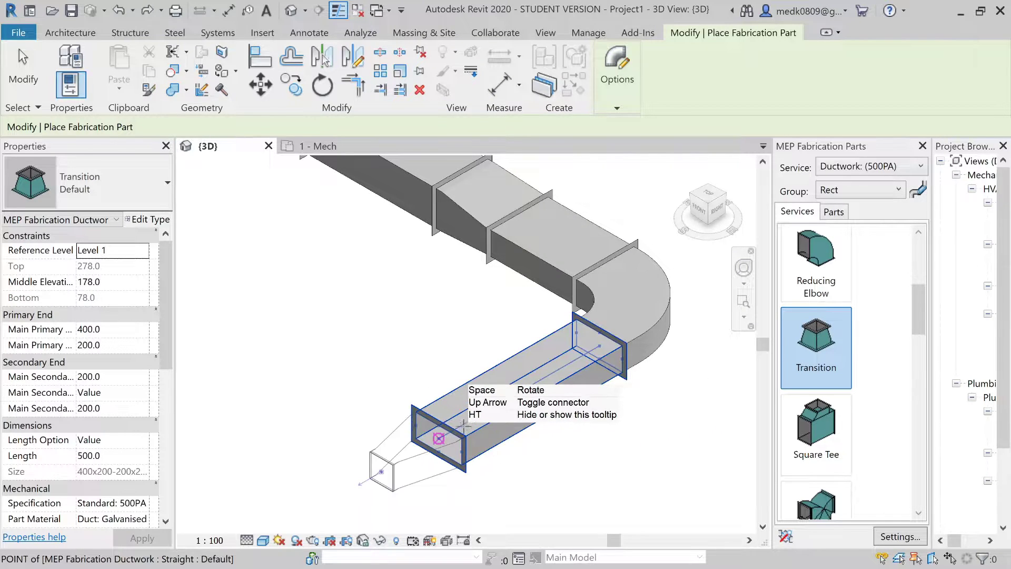
scroll(451, 429, down, 3)
scroll(558, 316, up, 3)
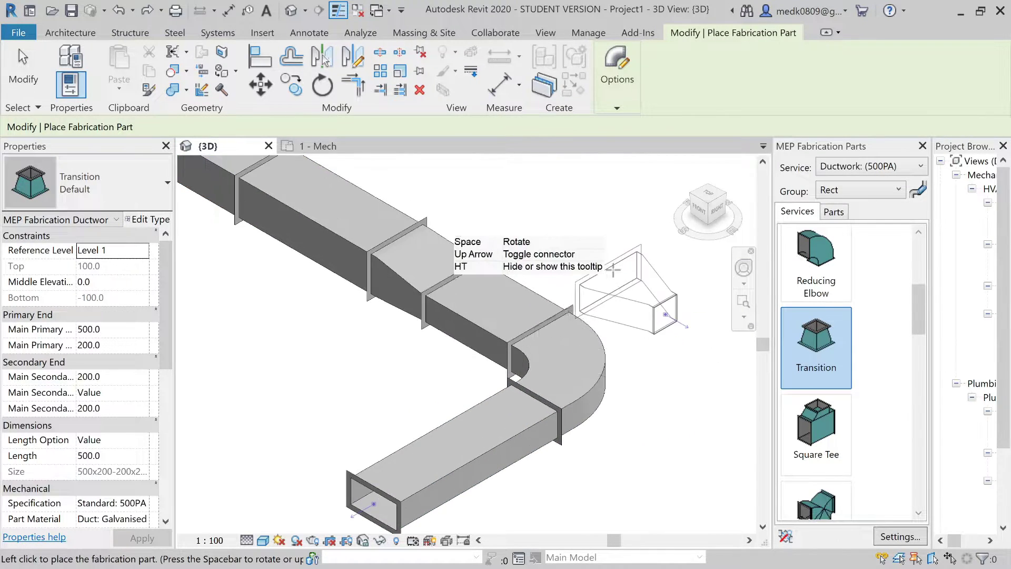
scroll(451, 402, down, 3)
scroll(460, 416, up, 1)
scroll(460, 416, up, 3)
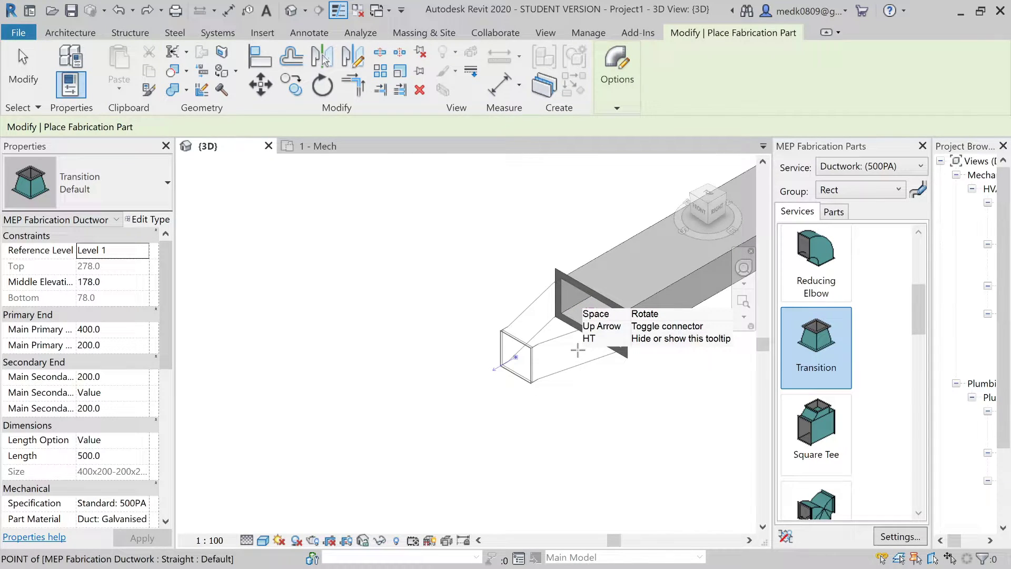
click(578, 351)
scroll(501, 279, up, 2)
key(Escape)
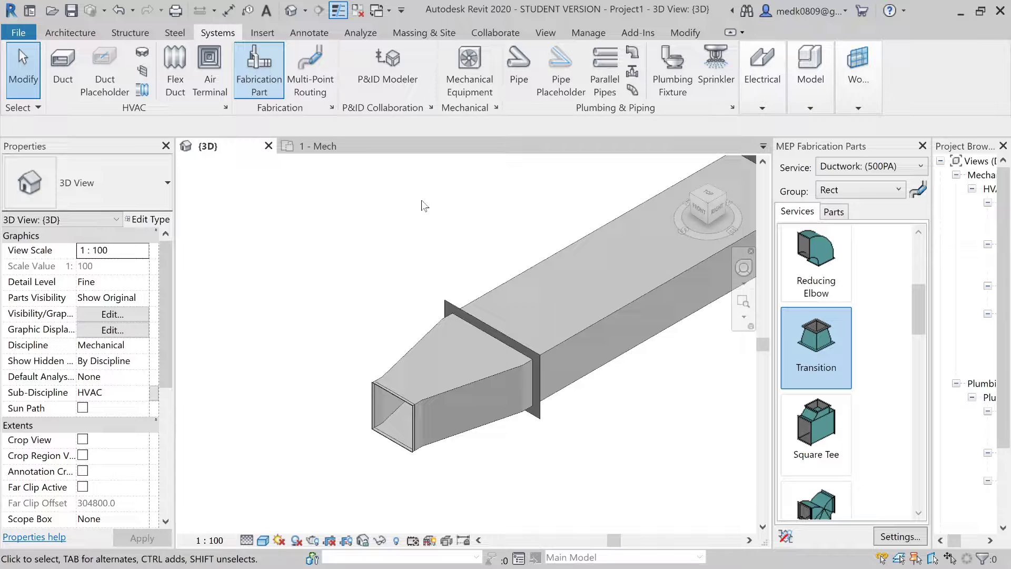
Set the transition's Offset-Width to Flat Left and Offset-Depth to Flat Bottom in Edit Part
click(422, 355)
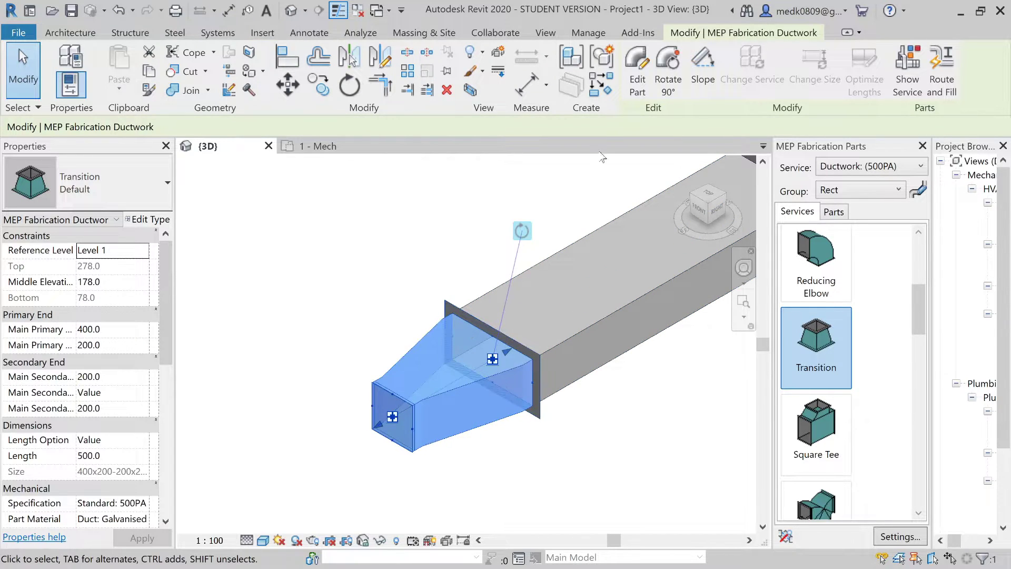
click(637, 84)
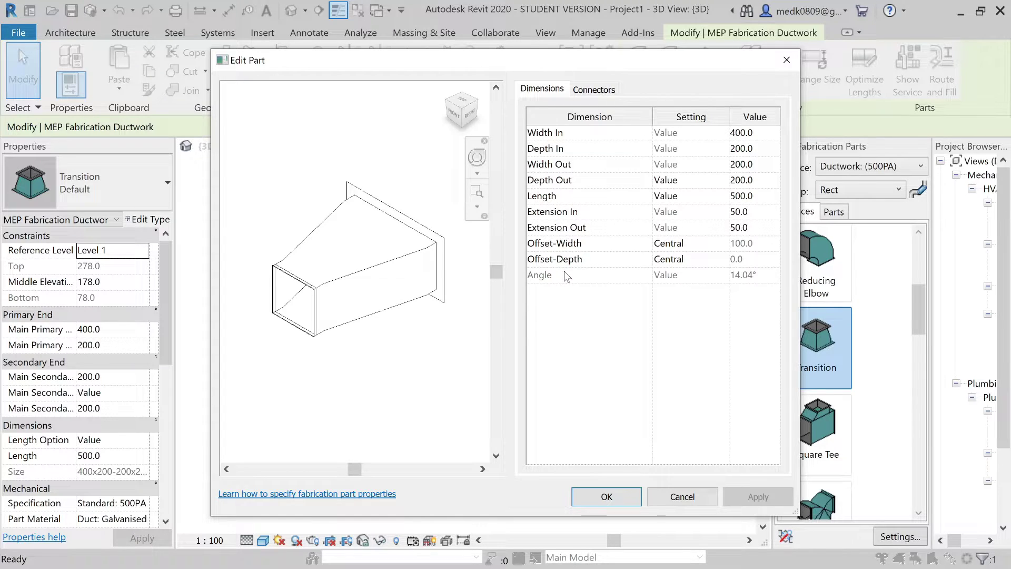
click(469, 112)
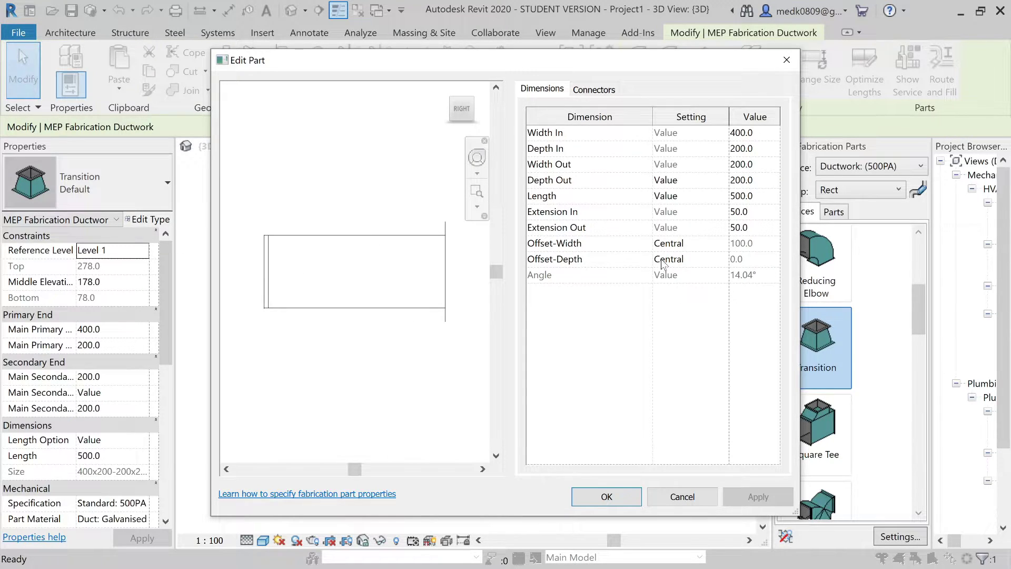
click(702, 247)
click(724, 244)
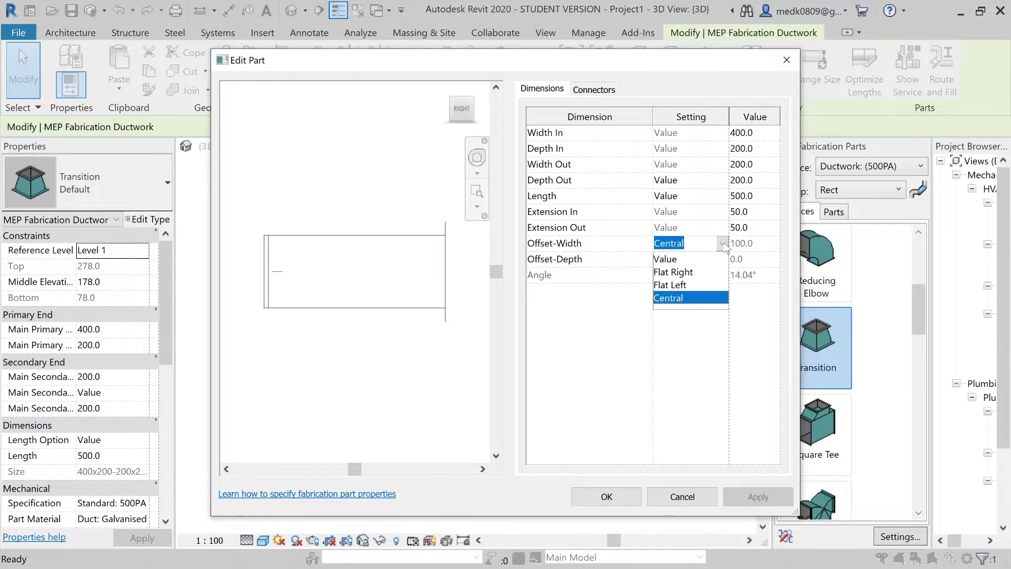
click(684, 284)
click(723, 260)
click(723, 259)
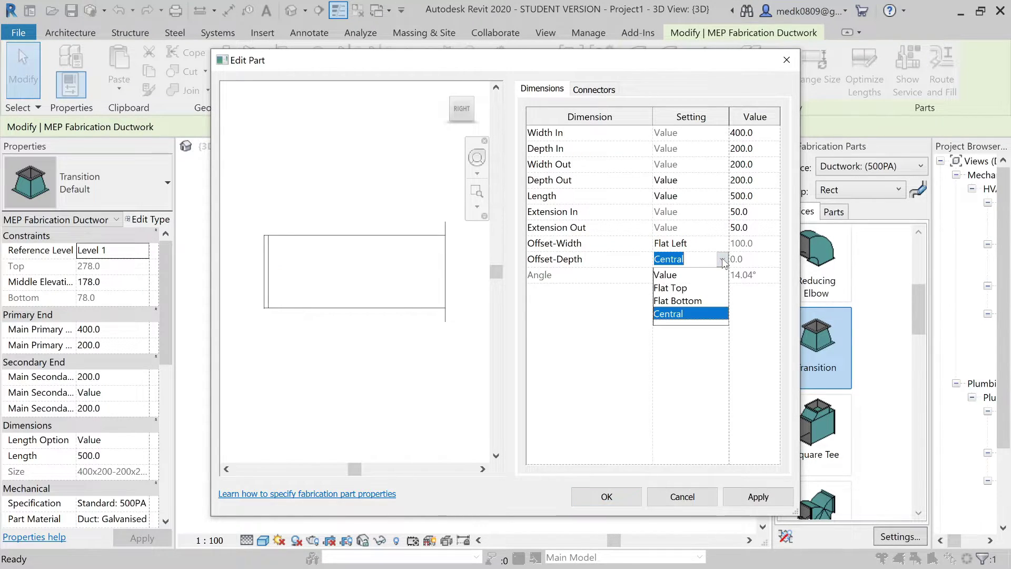
click(698, 301)
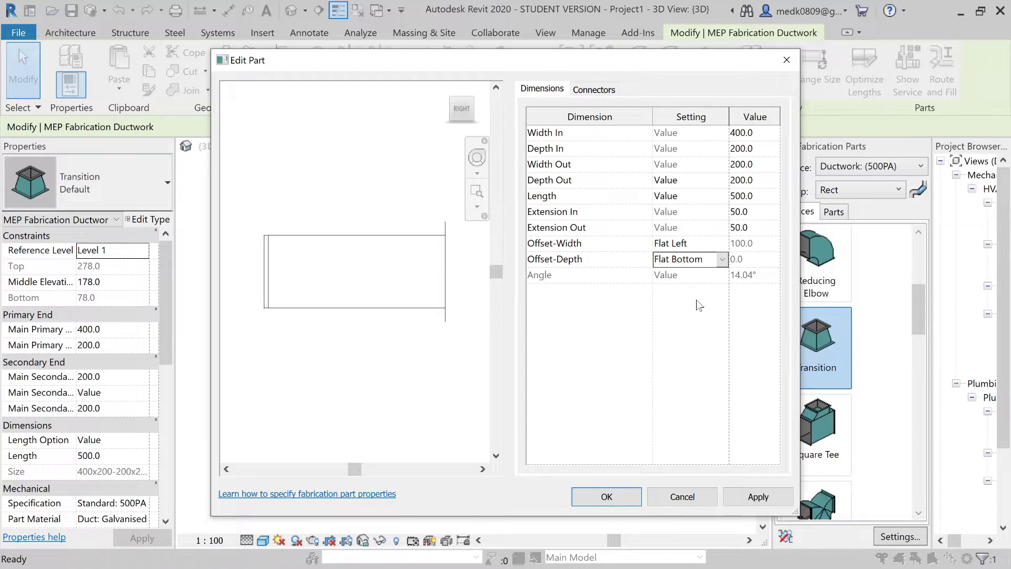
click(750, 497)
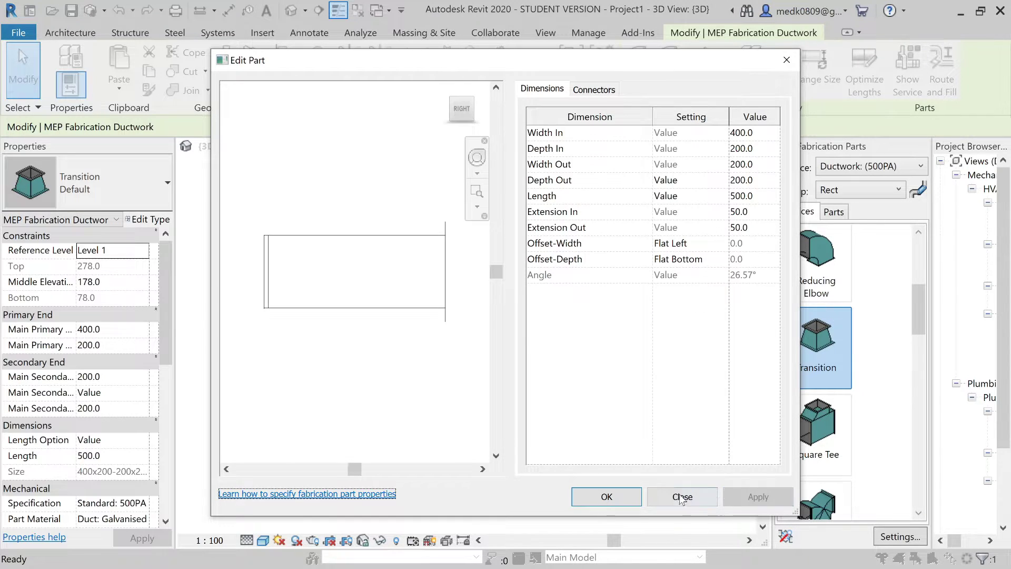
click(606, 497)
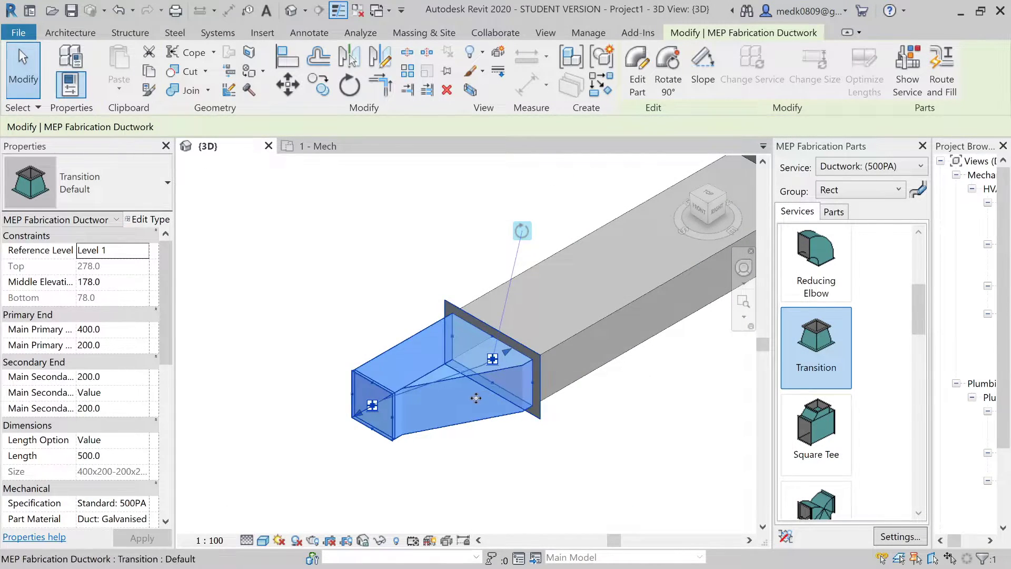
key(Escape)
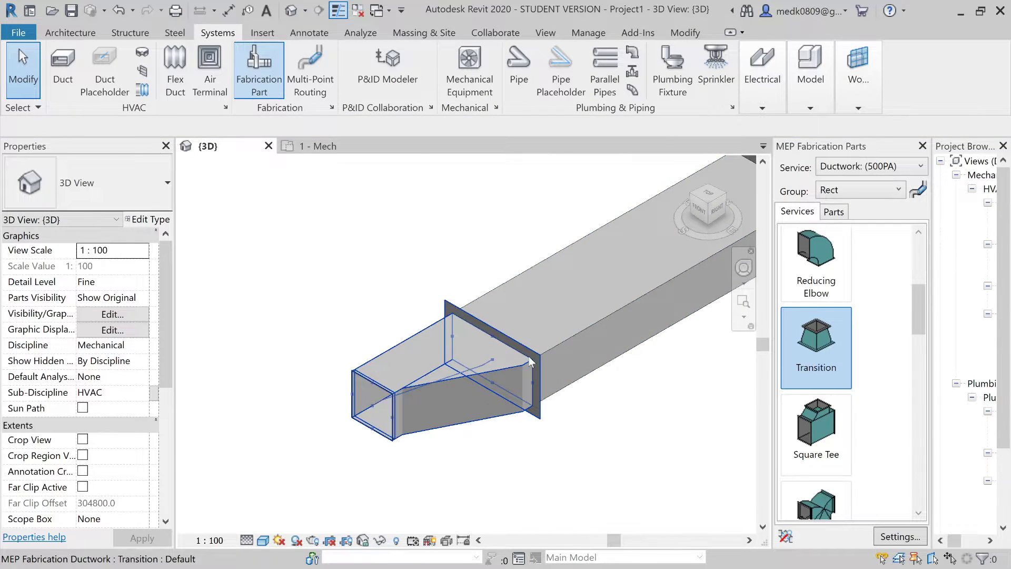
Attach a straight 200x200 duct to the transition's narrow end
scroll(517, 333, down, 4)
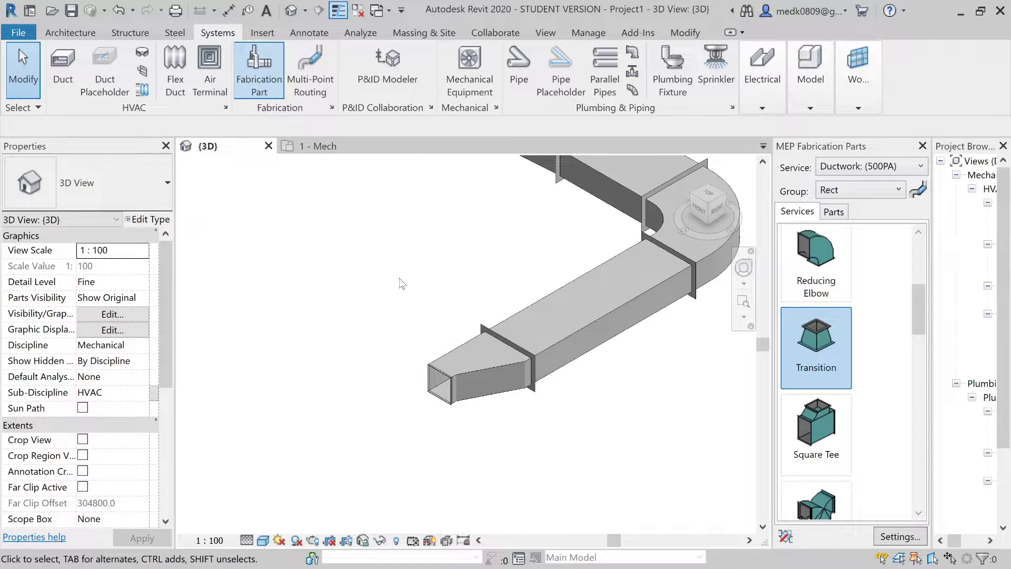
drag(921, 293, 914, 246)
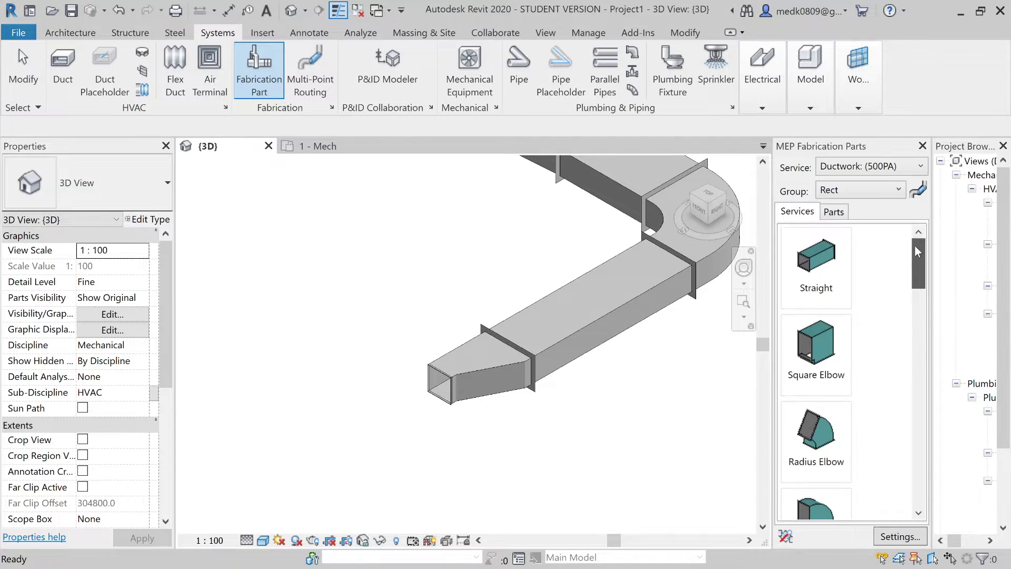
click(819, 266)
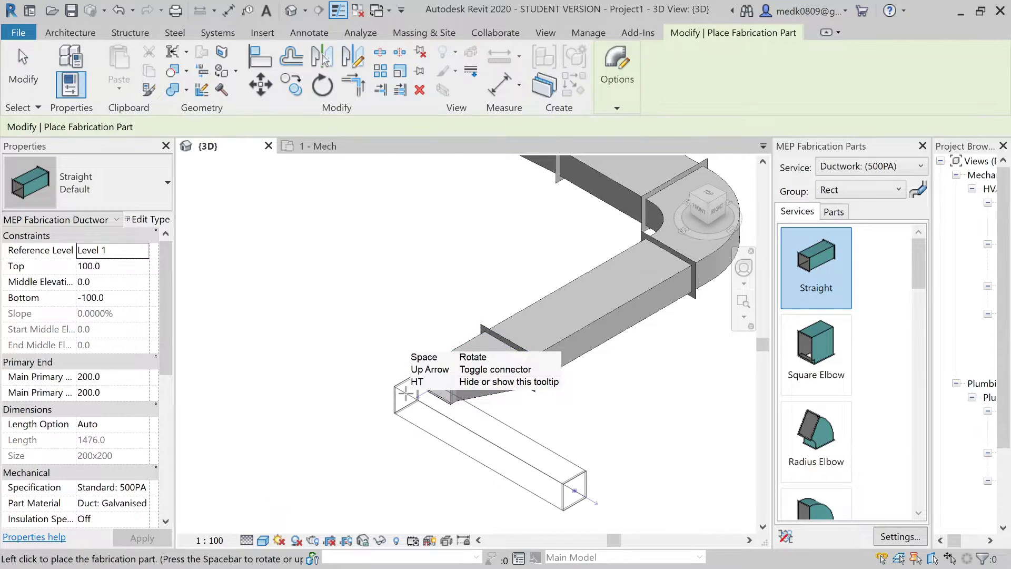
click(422, 390)
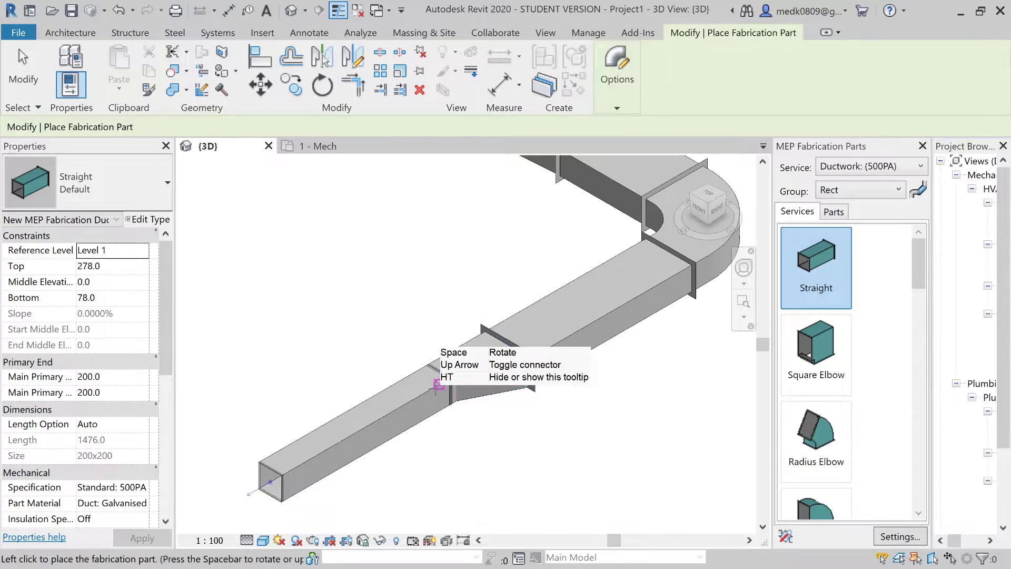
key(Escape)
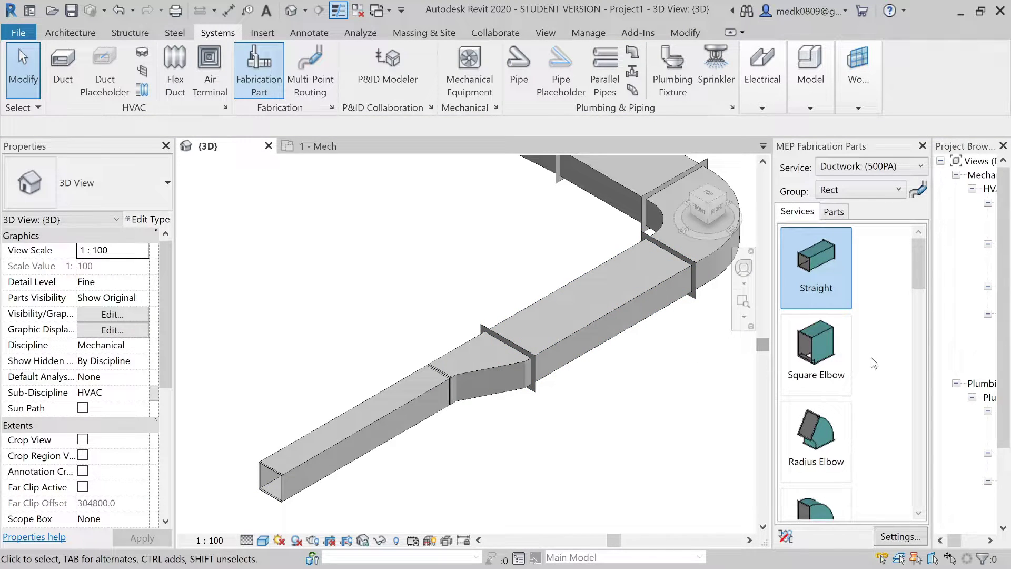
Pick the Drop Cheek Breeches fitting, cancel it, and pan toward the end of the run
scroll(917, 279, down, 4)
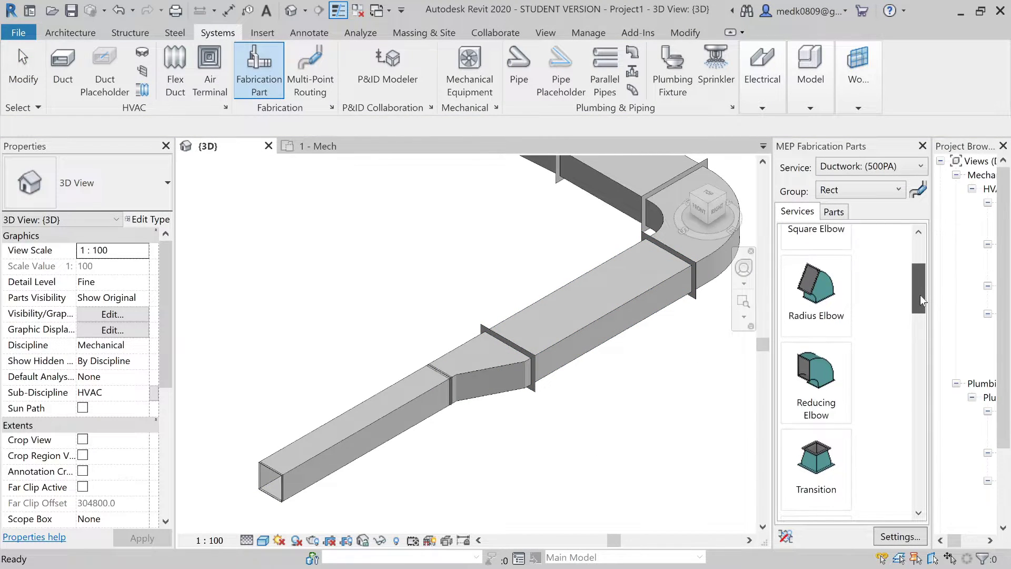
drag(925, 308, 927, 326)
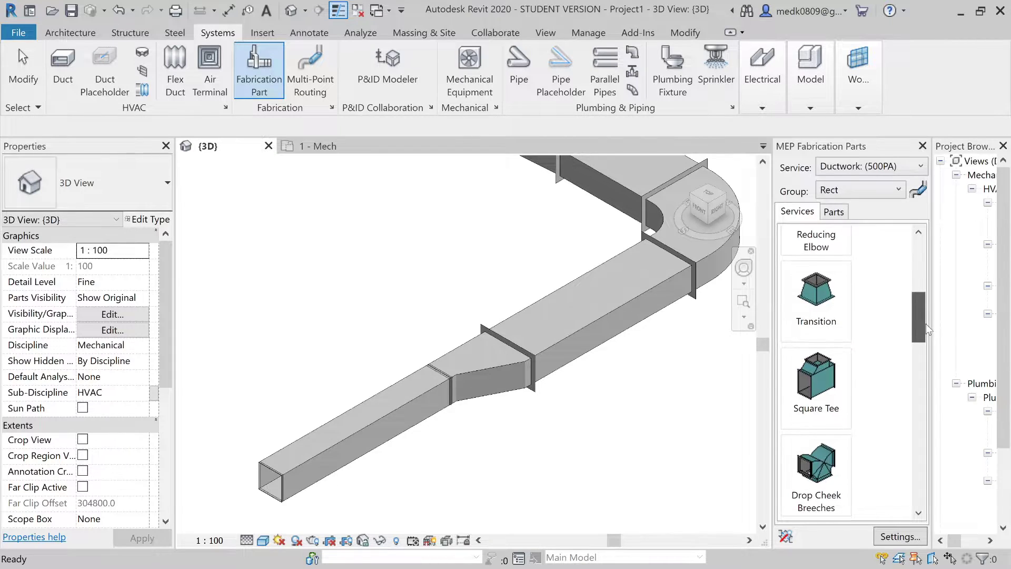
click(840, 463)
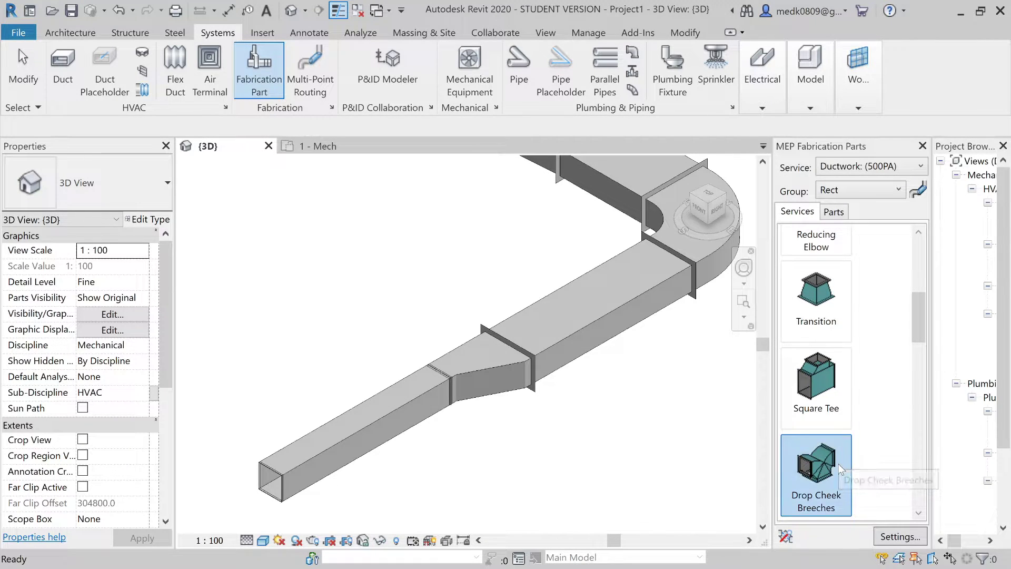
key(Escape)
middle_drag(371, 296, 450, 243)
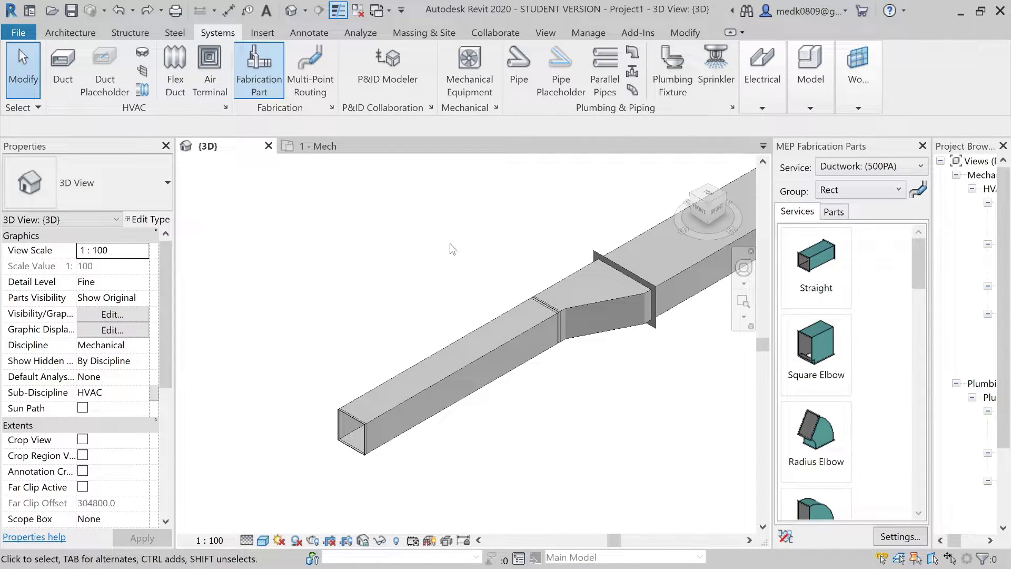
Shorten the front straight duct to about 495 mm and fit a Drop Cheek Breeches at its end
click(369, 401)
drag(351, 435, 494, 363)
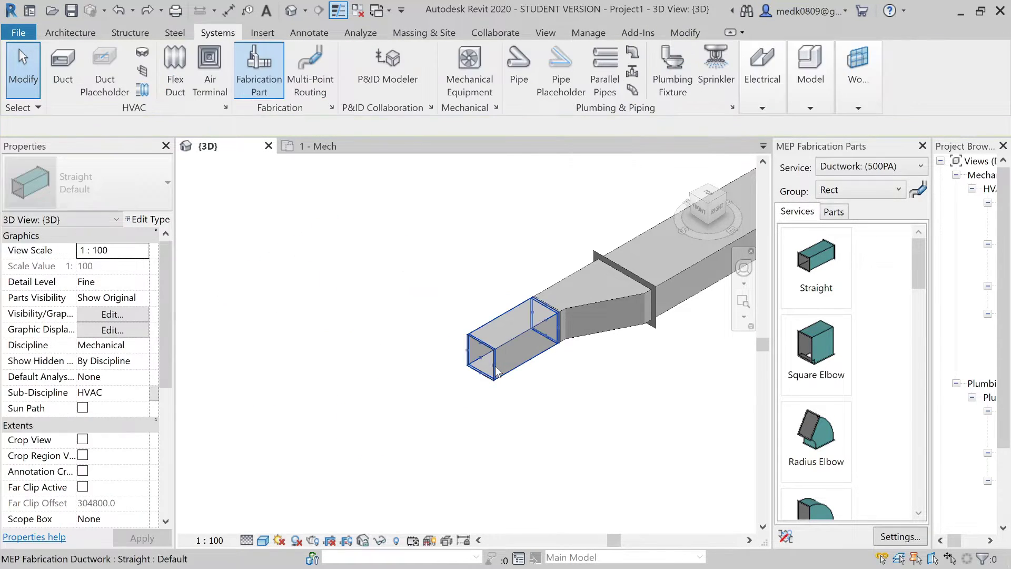
drag(918, 254, 923, 321)
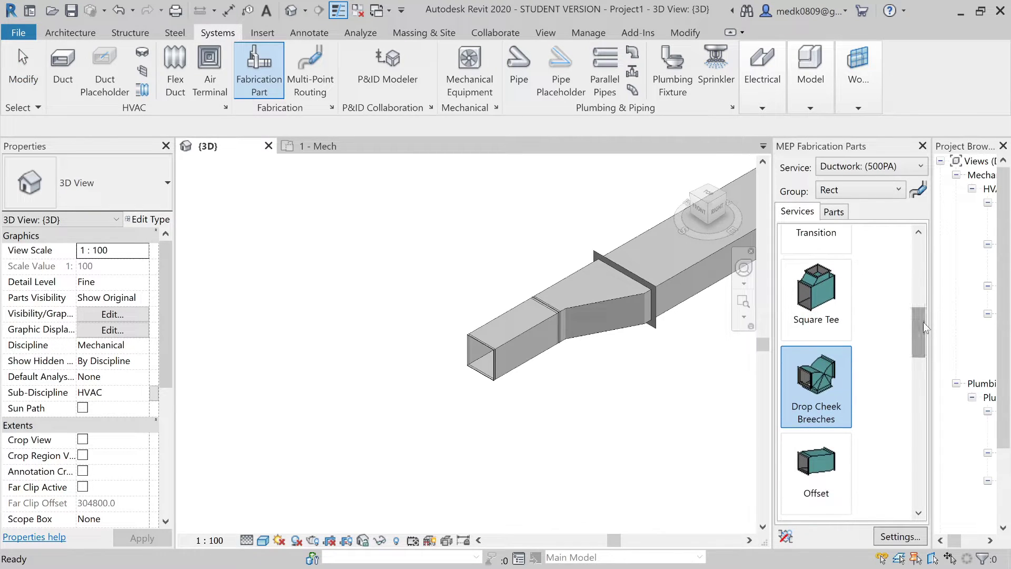
click(820, 369)
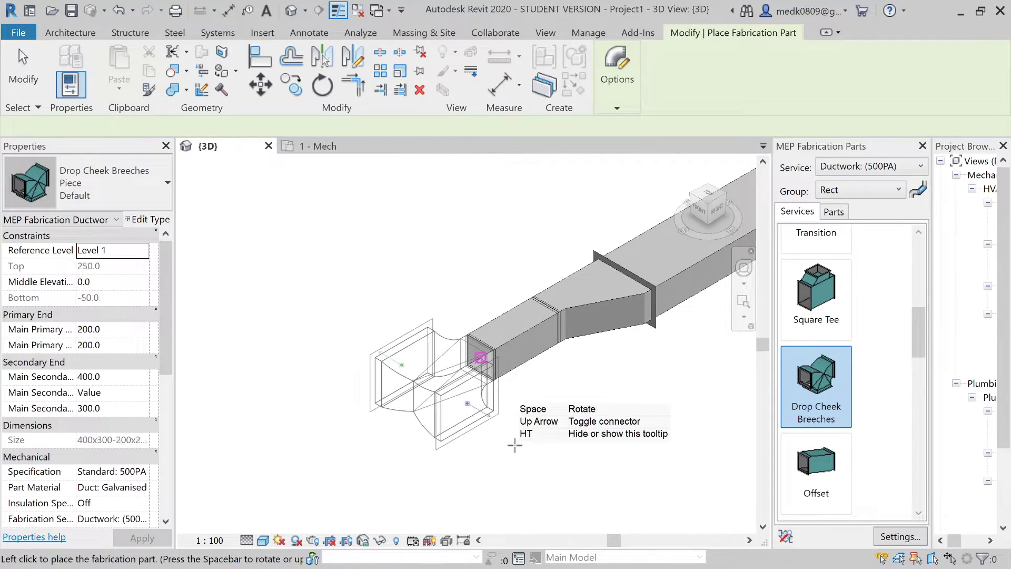
scroll(511, 466, up, 2)
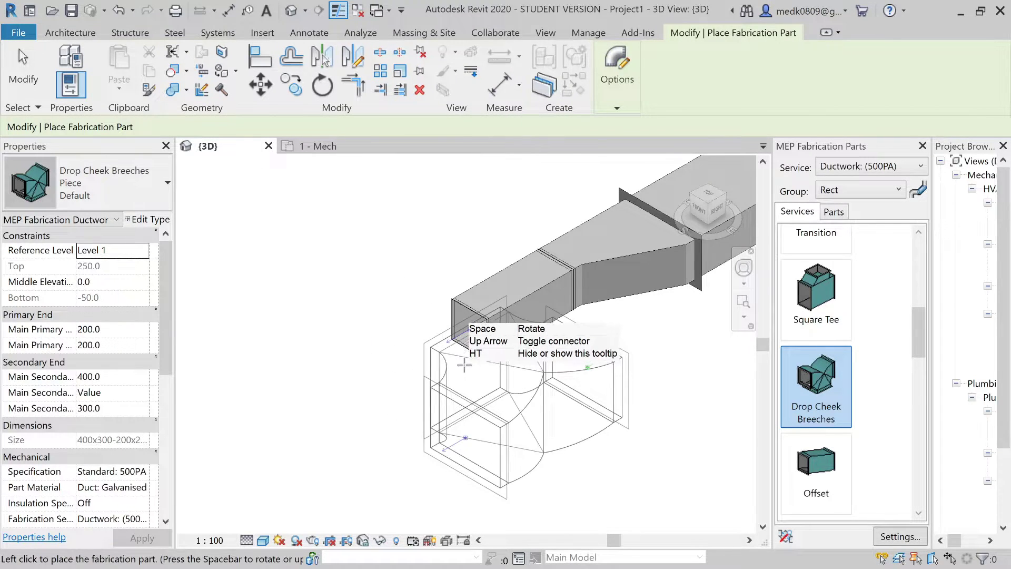
click(461, 357)
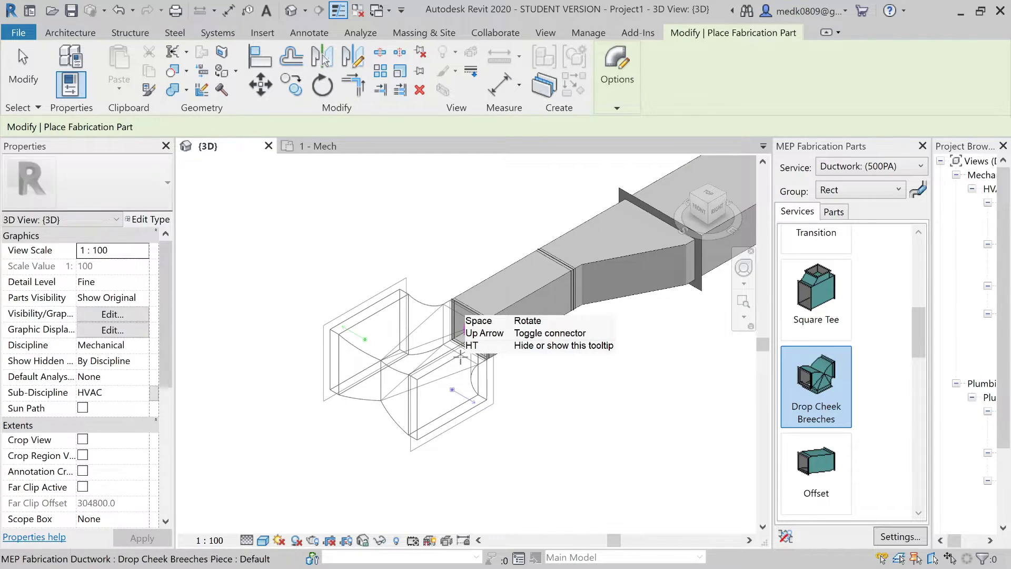
key(Escape)
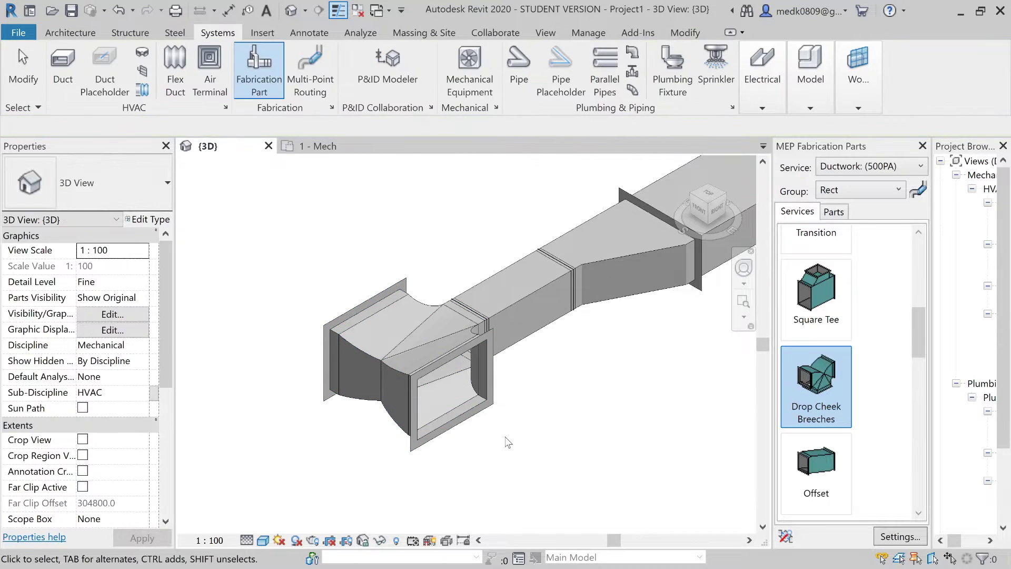
Add a straight 400x300 duct to one breeches branch, then exit placement
scroll(480, 419, down, 2)
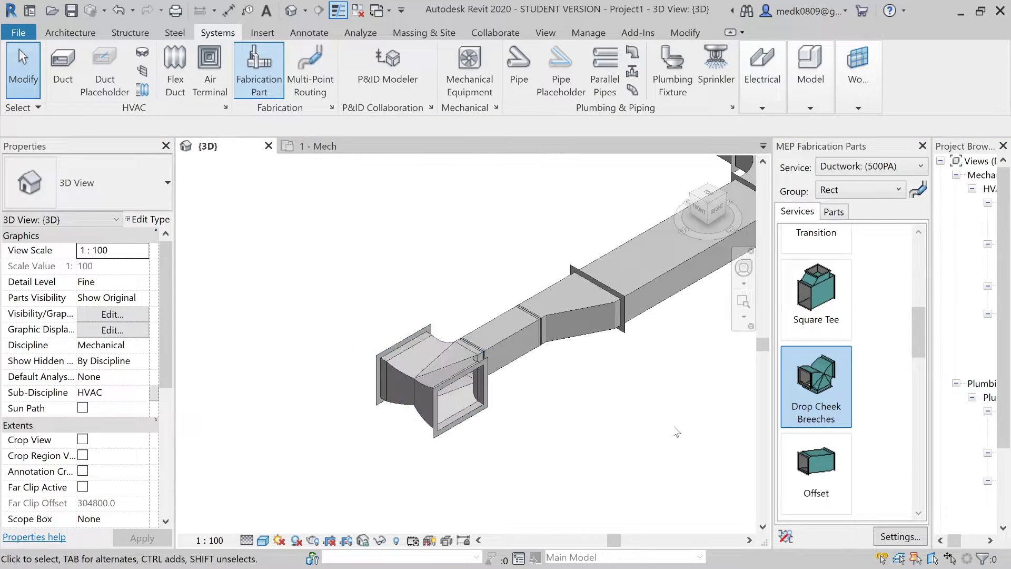
scroll(326, 363, down, 1)
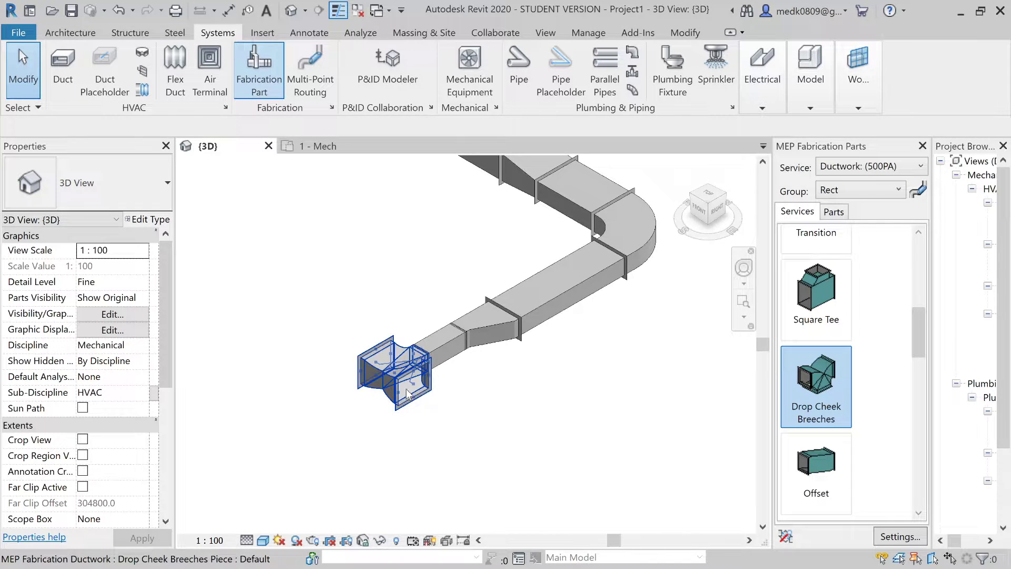
drag(922, 329, 911, 231)
click(816, 266)
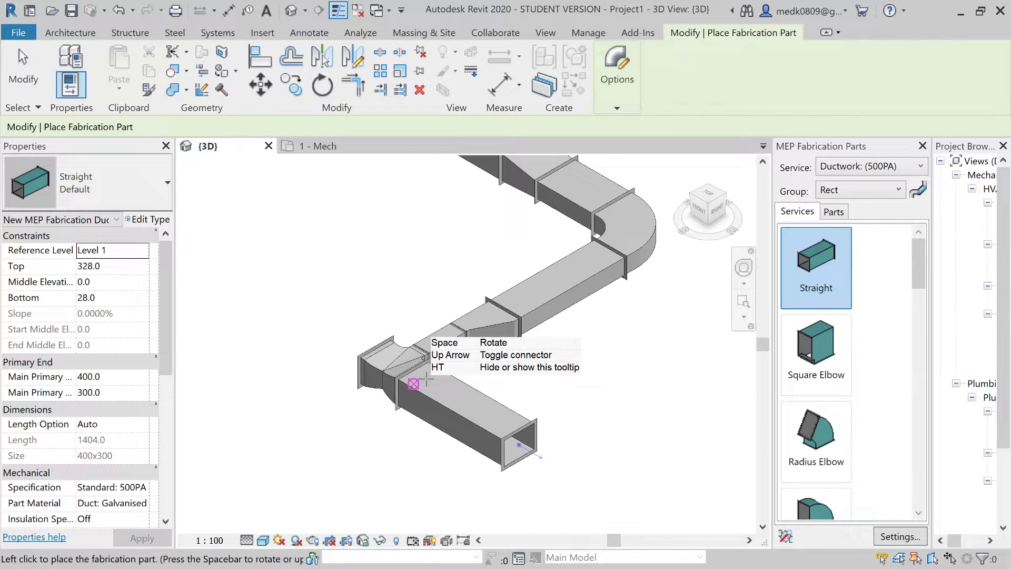
key(Escape)
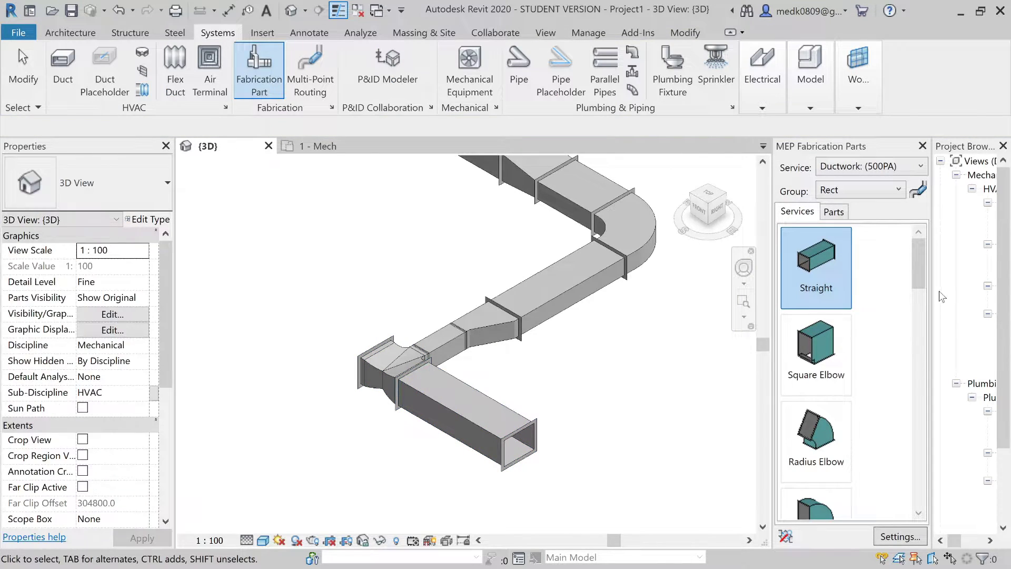
Place a Shoe tap on the straight duct's near side, rotating it with Space first
drag(919, 267, 918, 406)
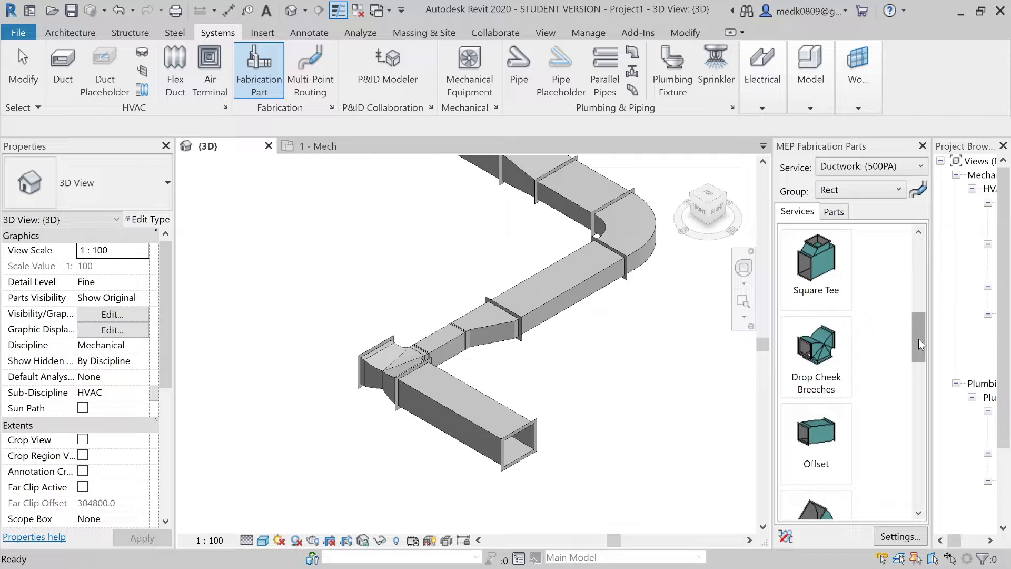
drag(918, 339, 927, 419)
click(828, 422)
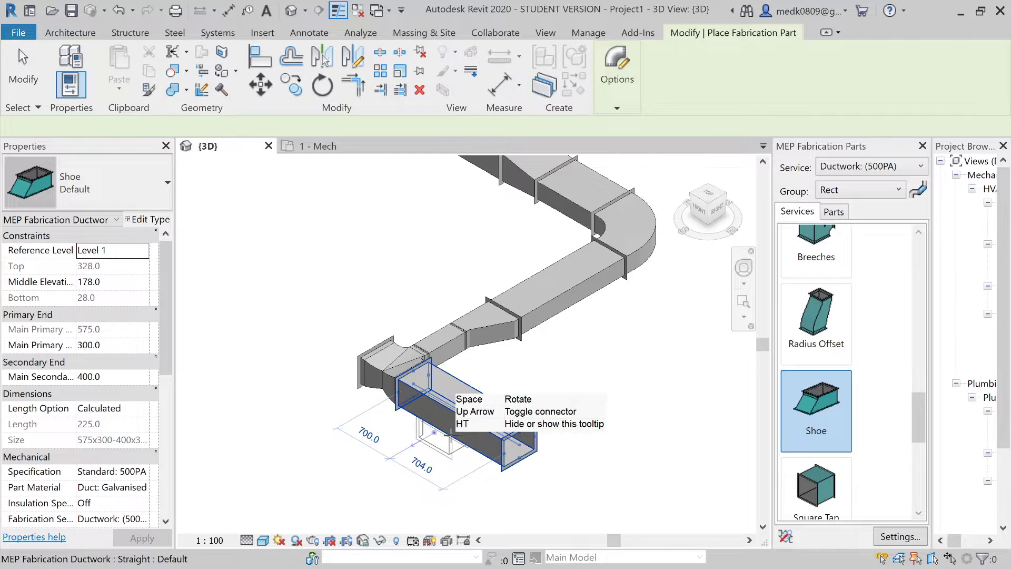
scroll(454, 434, up, 3)
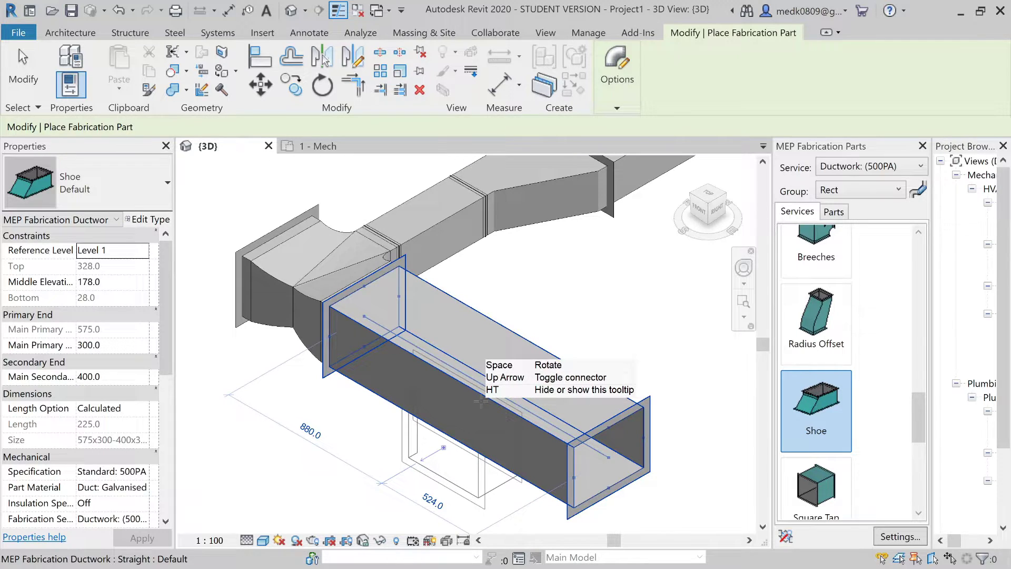
key(space)
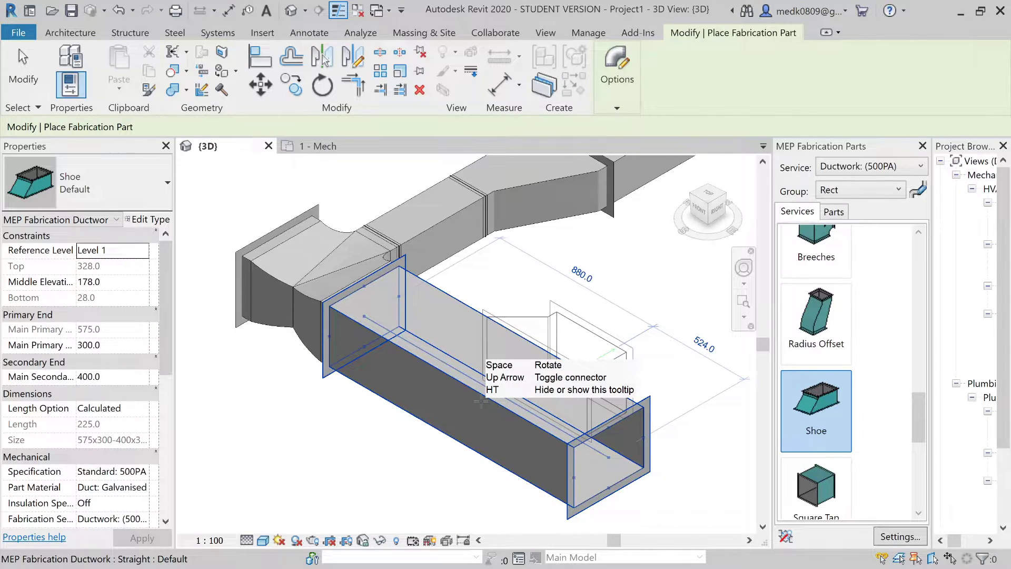
key(space)
key(space)
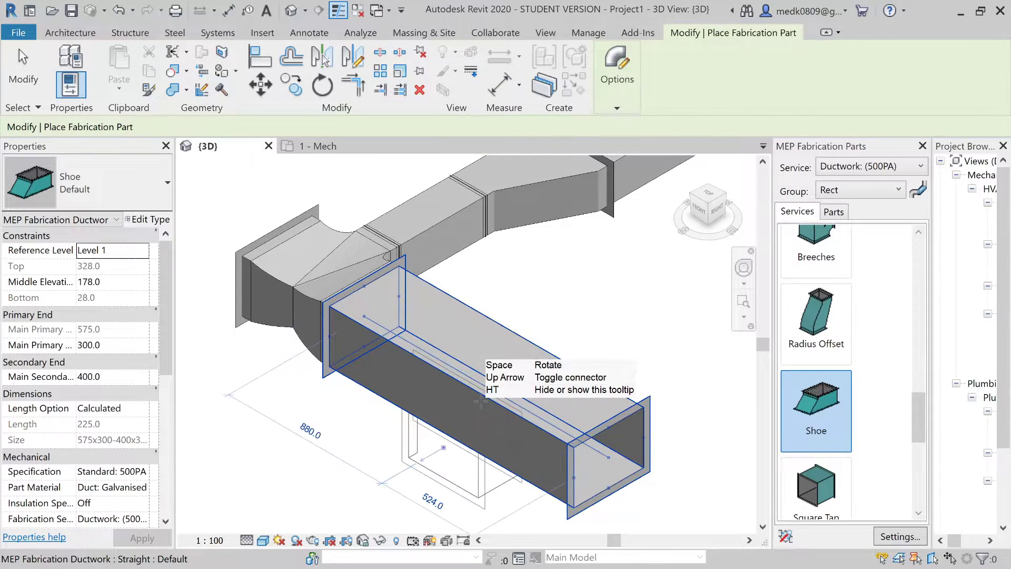
key(space)
click(467, 391)
key(Escape)
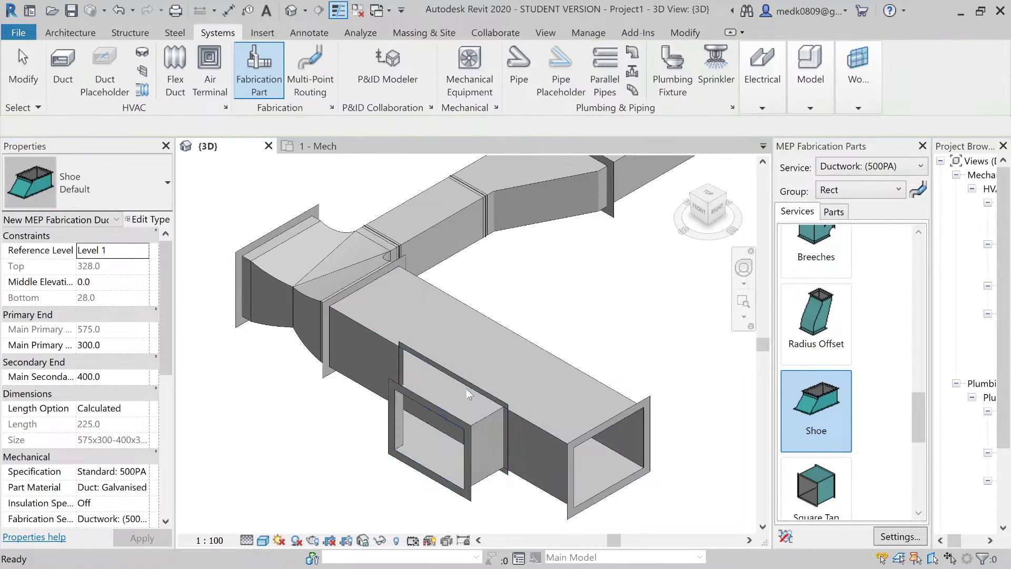
Run a straight duct out from the shoe's connector
scroll(532, 327, down, 3)
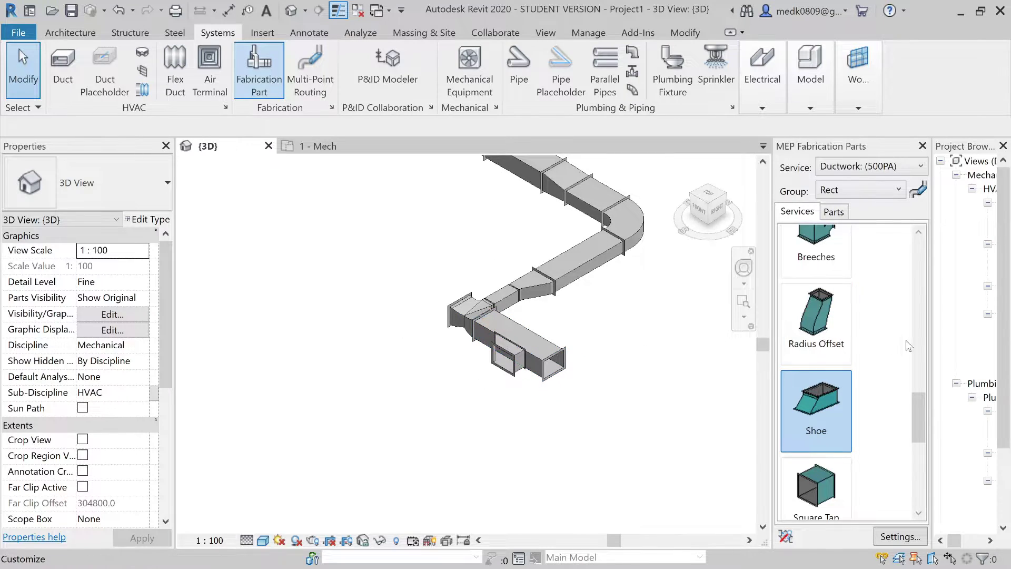
drag(915, 398, 917, 243)
click(815, 272)
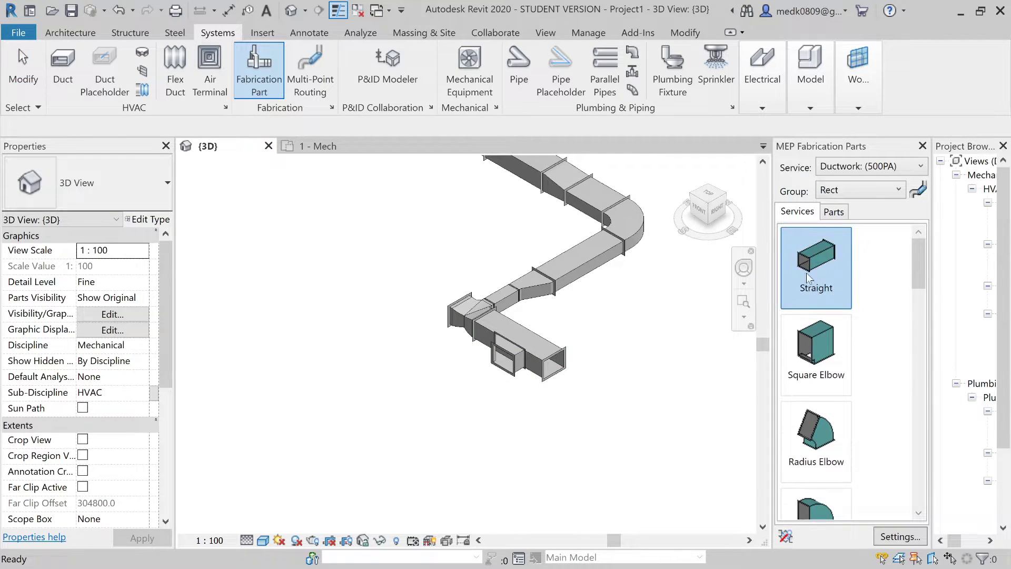
scroll(515, 375, up, 4)
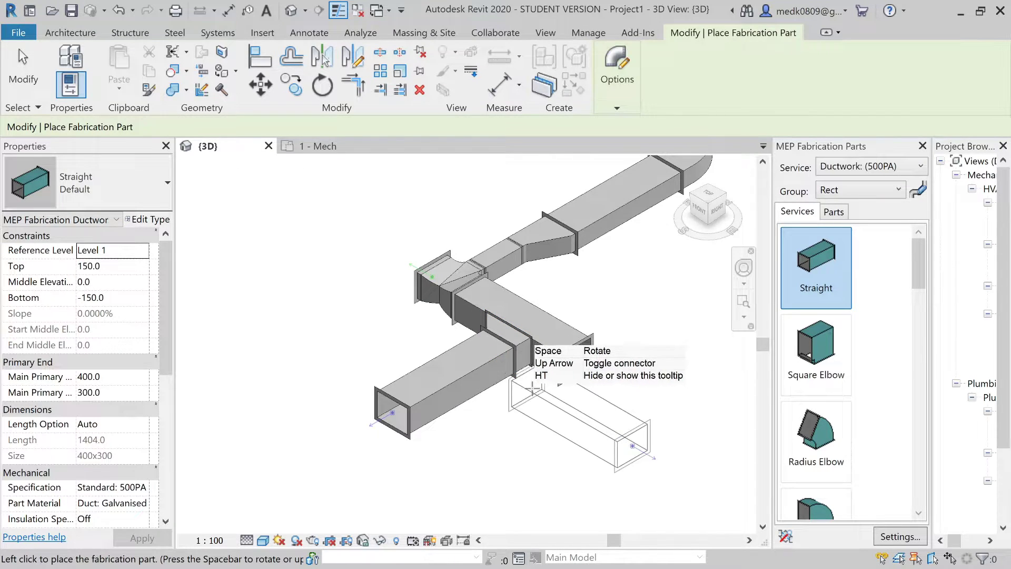
click(392, 413)
key(Escape)
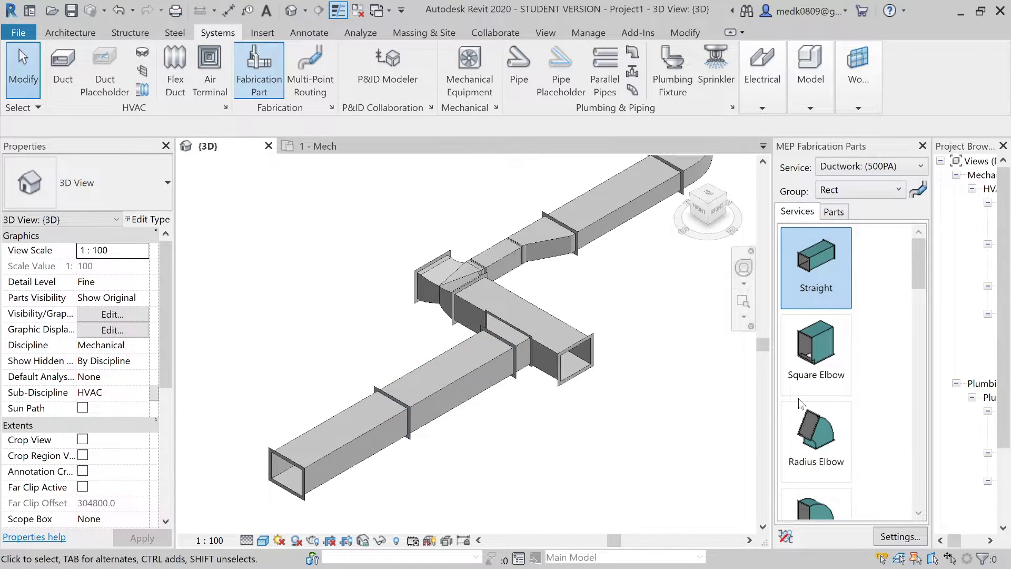
Seal the main duct's open end with an End Cap
drag(918, 254, 922, 361)
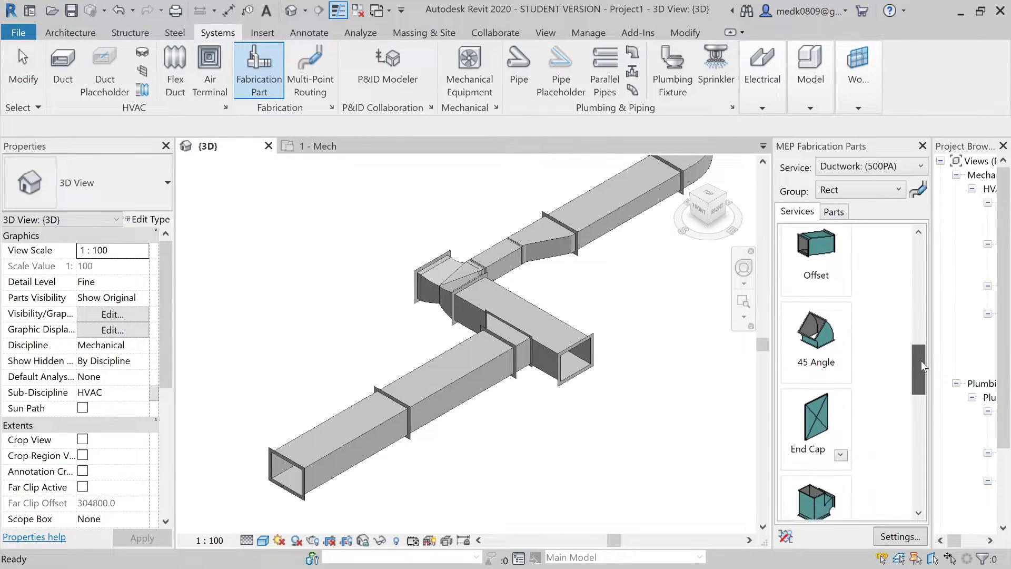
click(838, 413)
scroll(619, 378, up, 3)
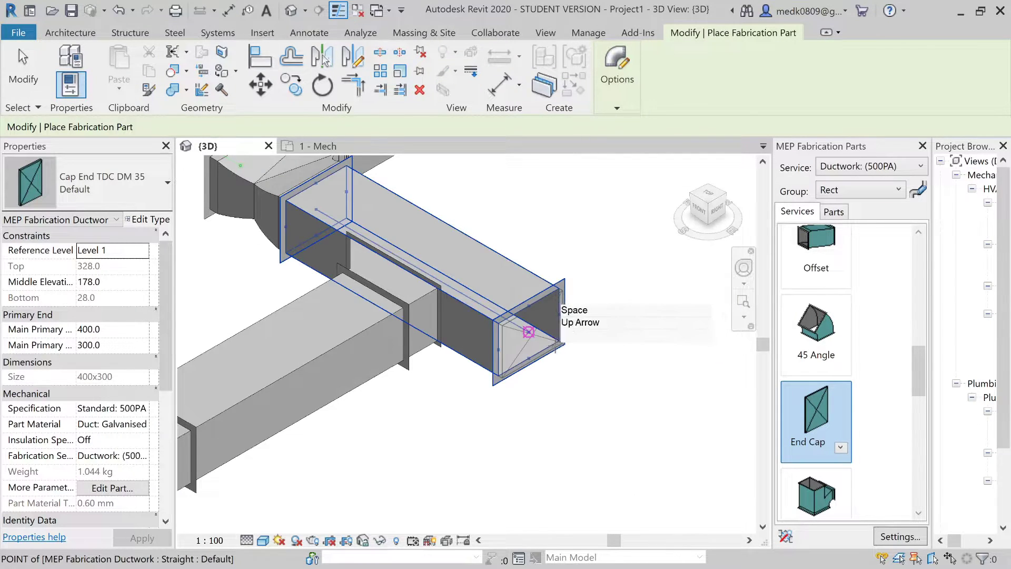
click(550, 342)
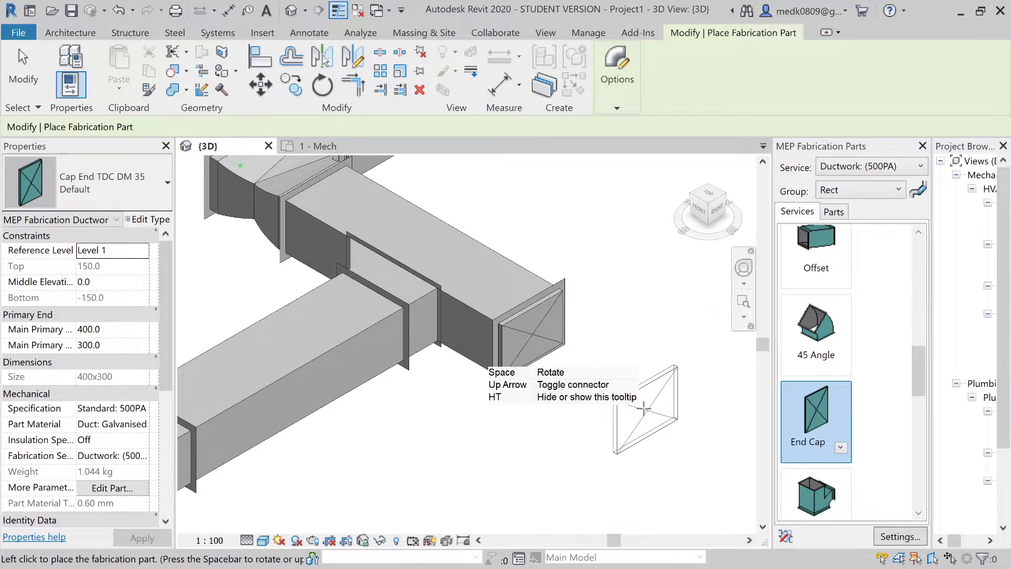
key(Escape)
scroll(651, 392, down, 4)
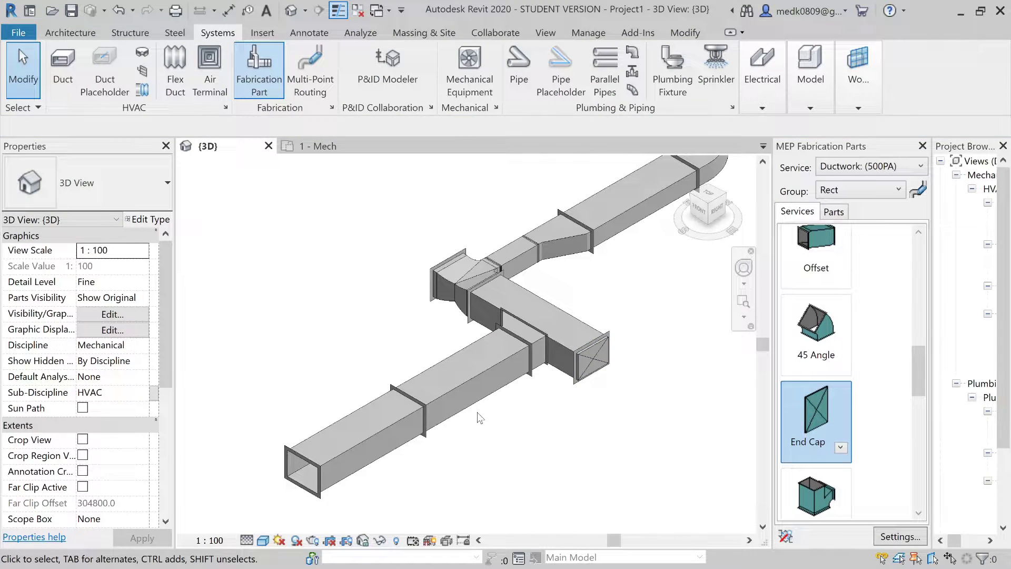
drag(920, 383, 925, 490)
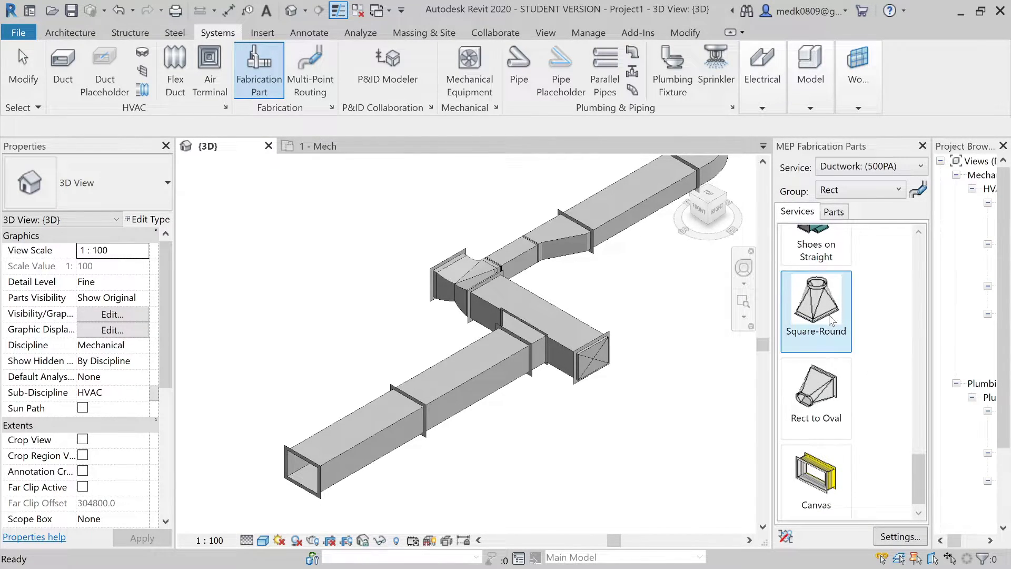
Fit a Square-Round transition onto the branch duct's open end for a round outlet
click(817, 337)
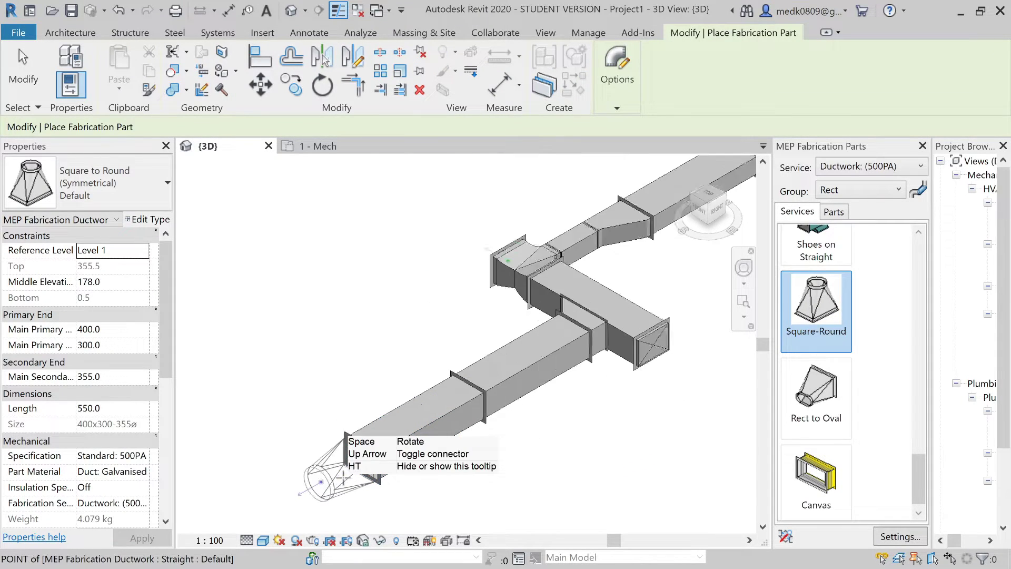
scroll(344, 478, up, 2)
click(344, 478)
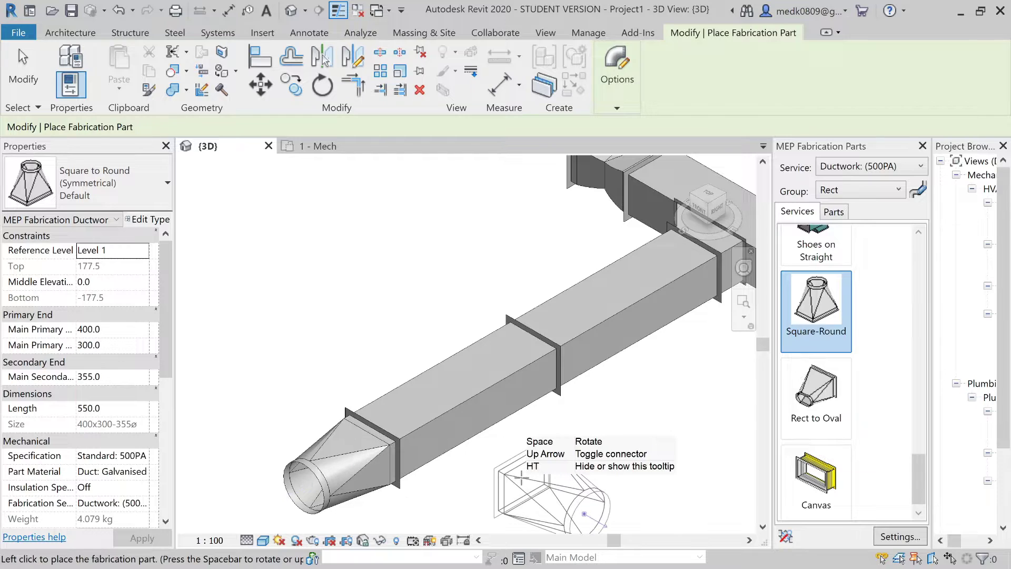
key(Escape)
scroll(432, 415, down, 2)
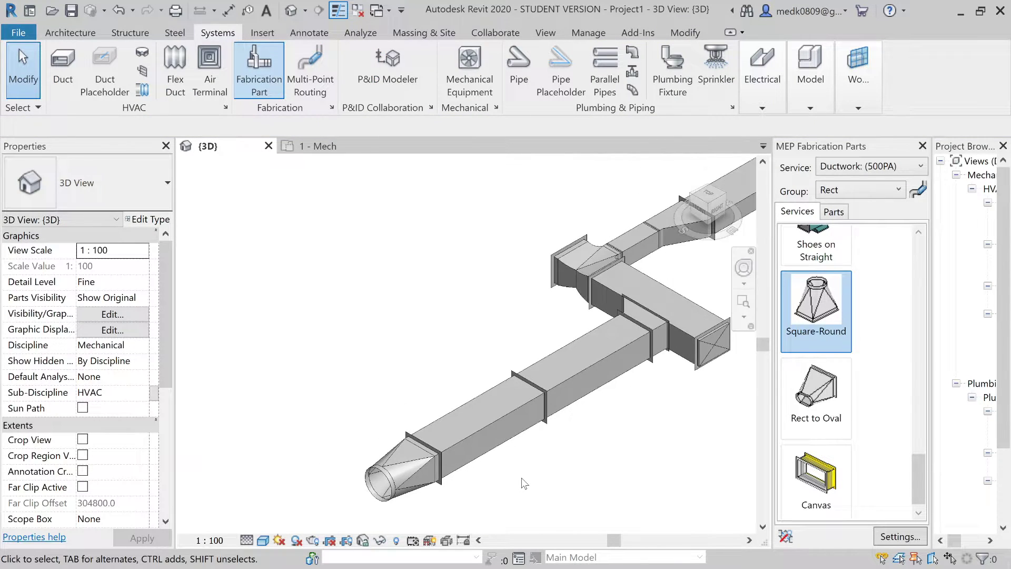
scroll(450, 406, down, 1)
scroll(636, 301, up, 1)
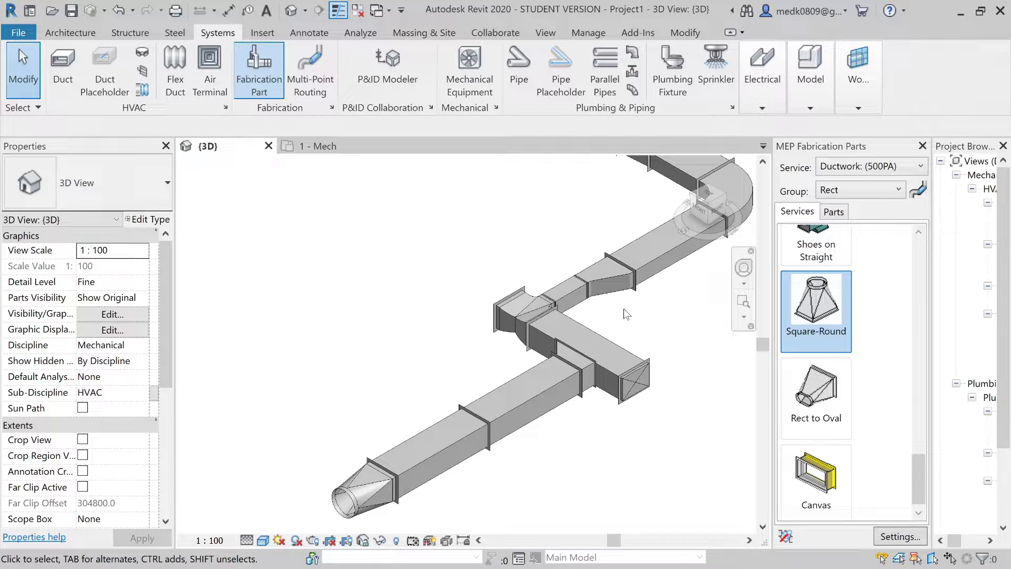
scroll(658, 402, up, 2)
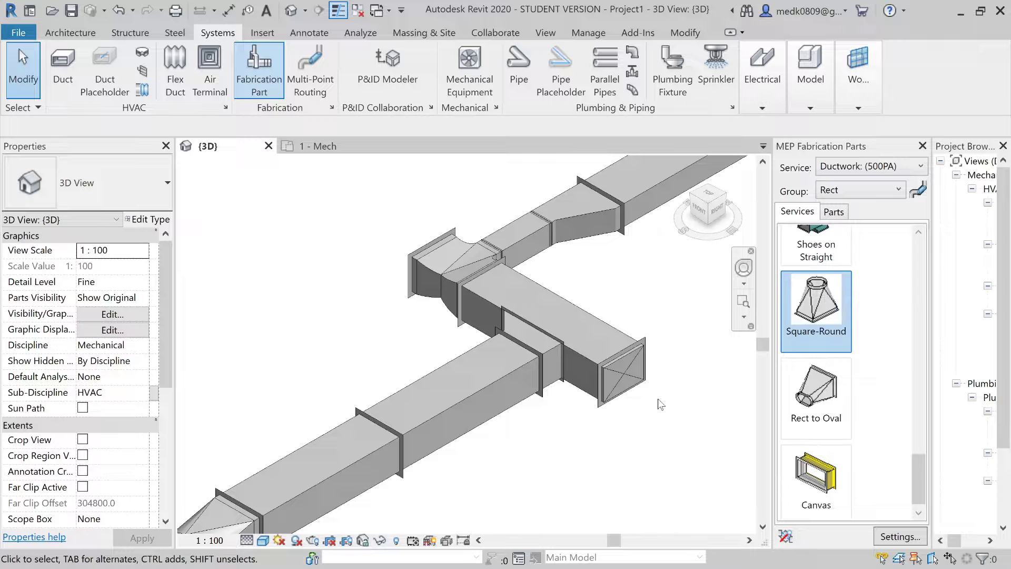
scroll(661, 404, down, 2)
drag(921, 476, 920, 239)
Switch the parts catalogue to Hangers and hang strut hangers on the lower and upper ducts
click(876, 192)
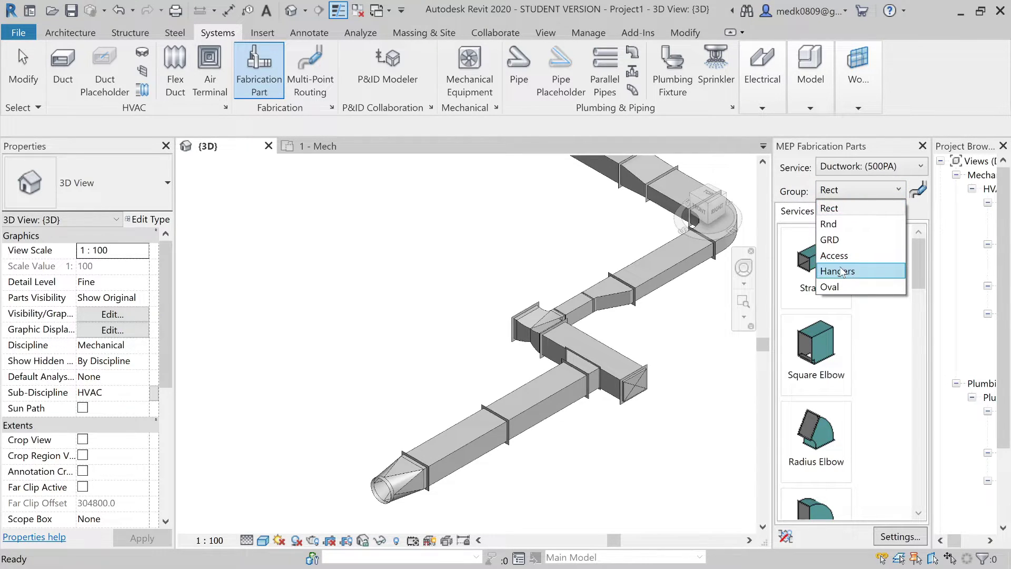
click(842, 271)
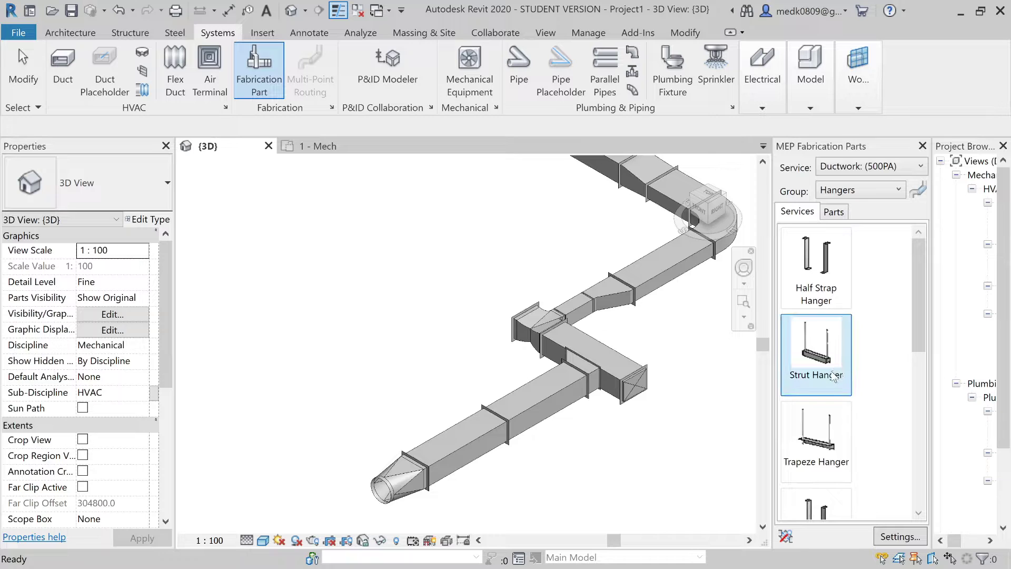
scroll(830, 437, down, 3)
scroll(814, 445, down, 3)
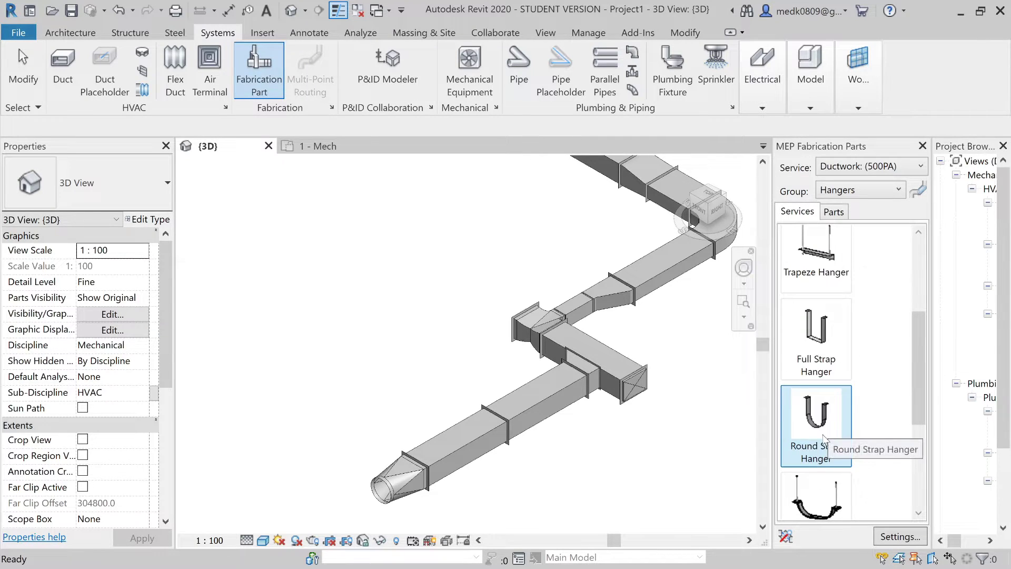
scroll(809, 448, up, 6)
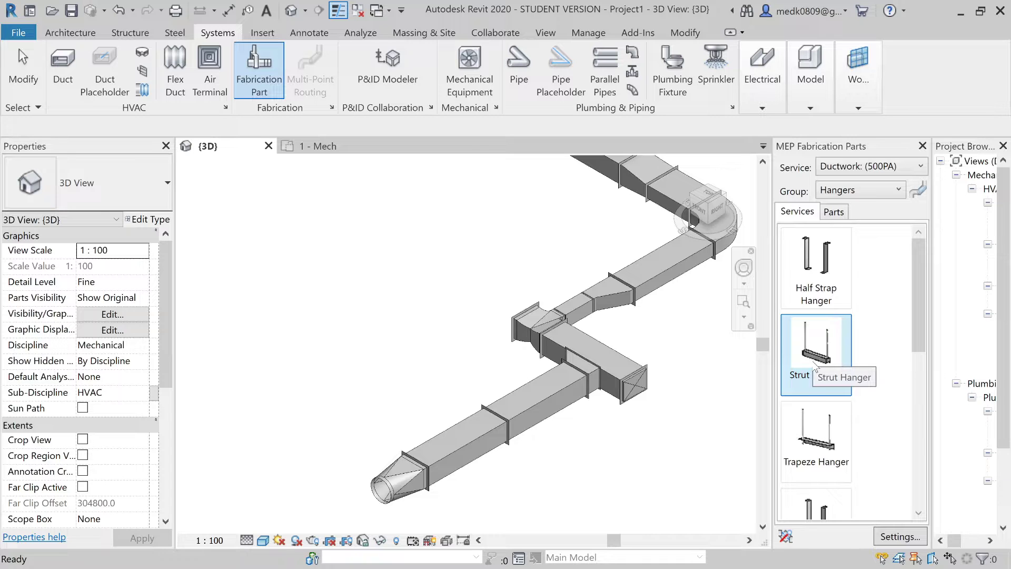
click(816, 367)
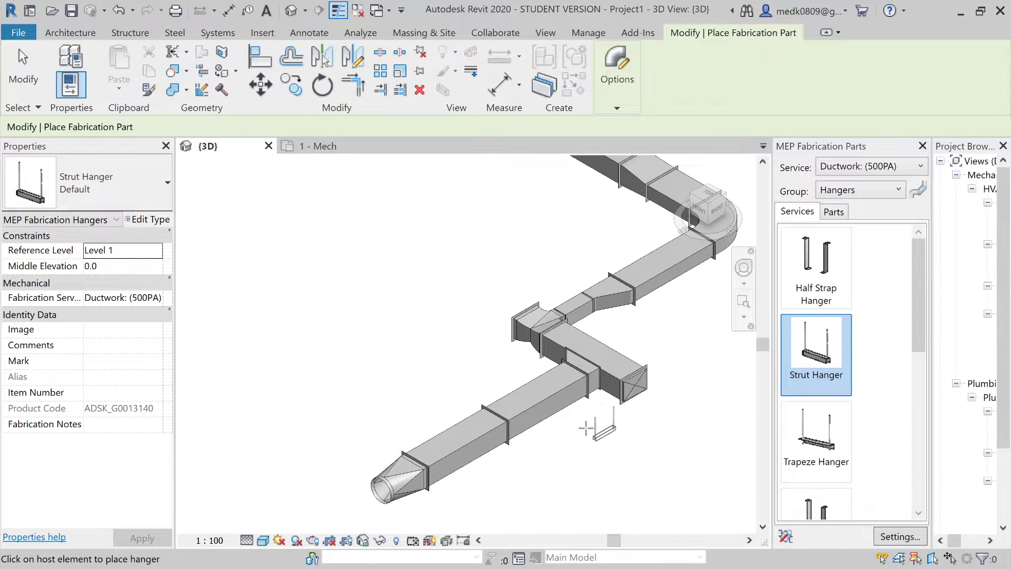
scroll(587, 428, up, 4)
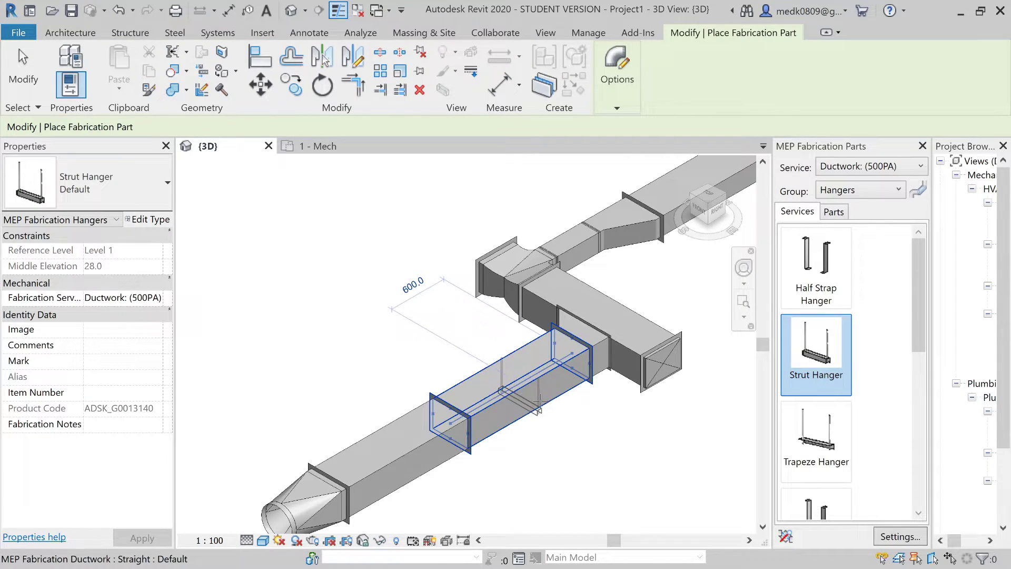
click(538, 407)
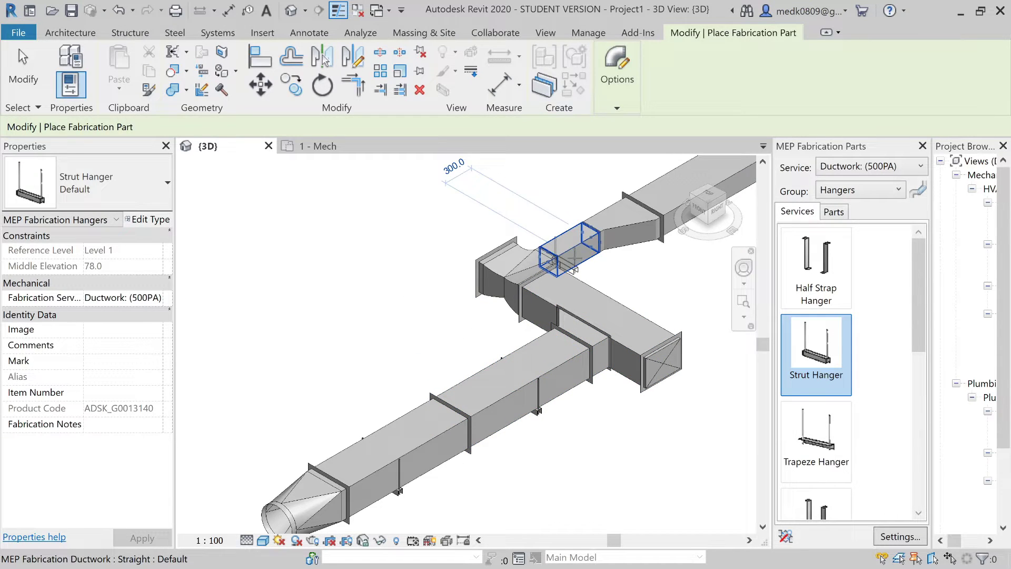
click(581, 255)
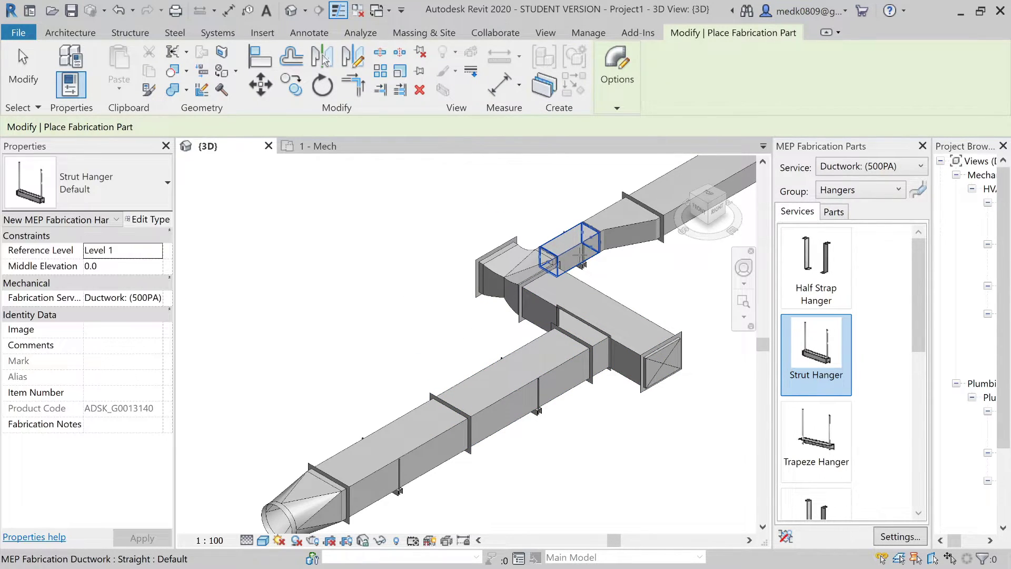
key(Escape)
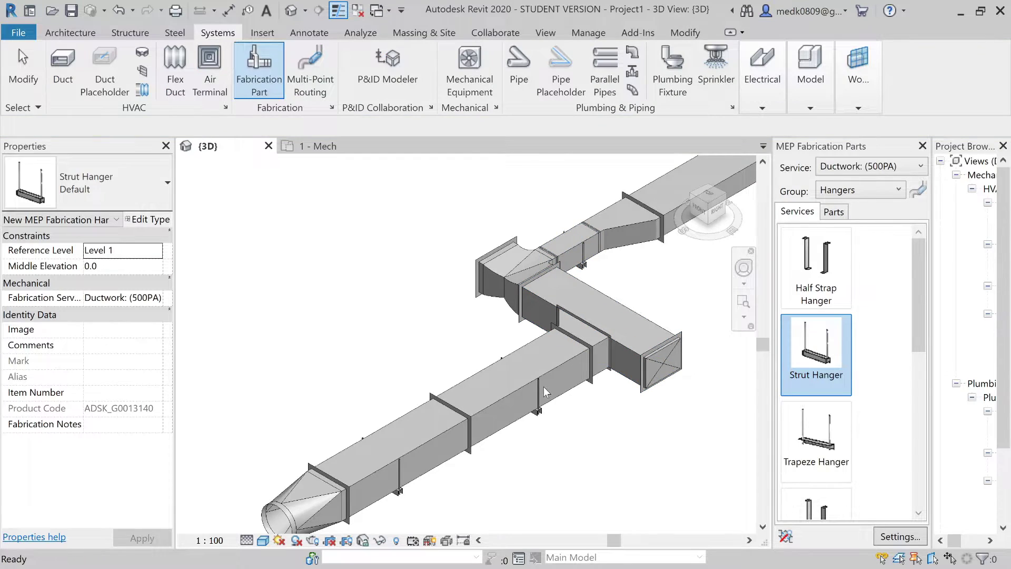
Zoom in on the strut hangers under the duct, then back out
scroll(542, 387, up, 5)
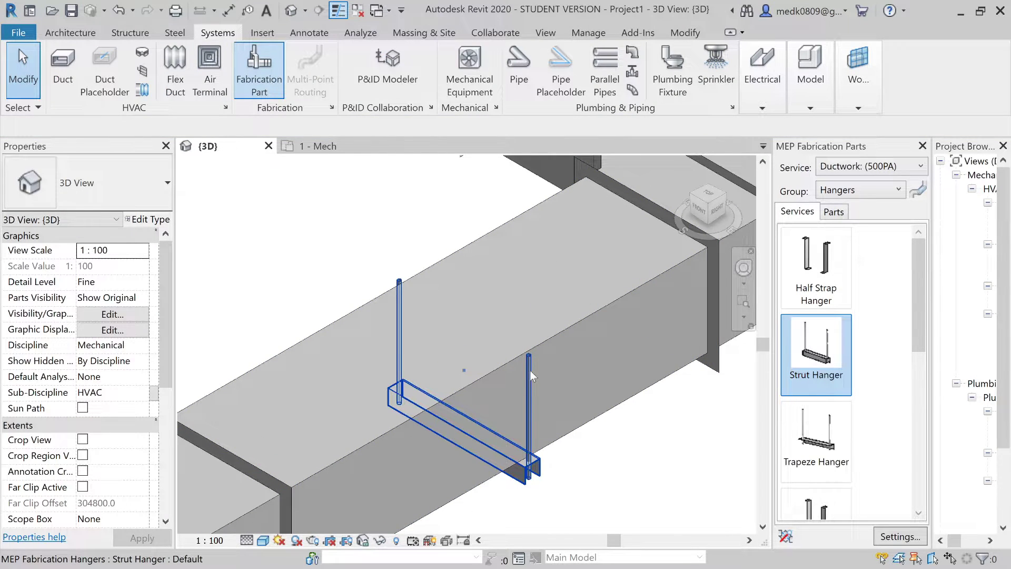
scroll(529, 368, up, 1)
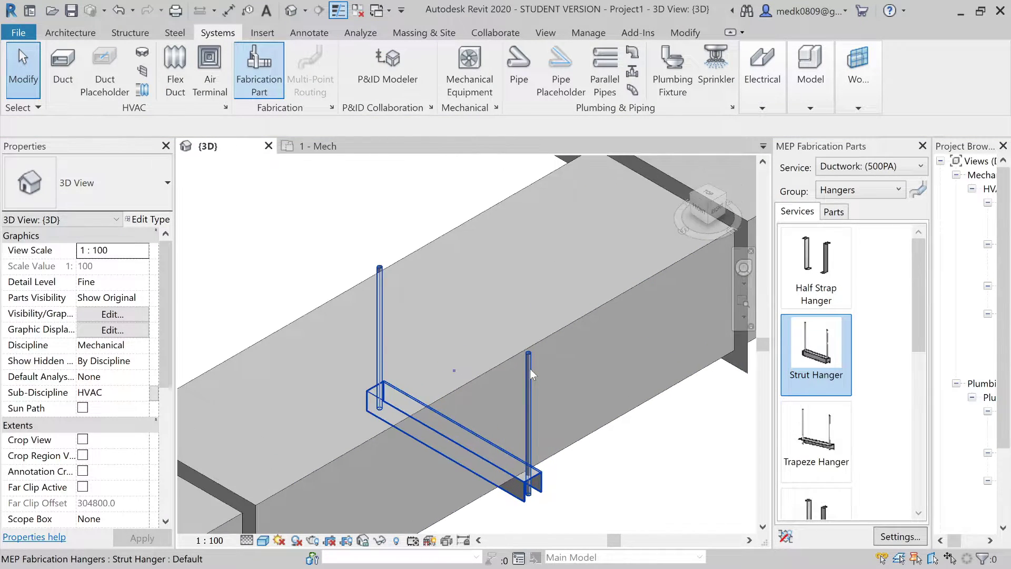
scroll(530, 368, down, 2)
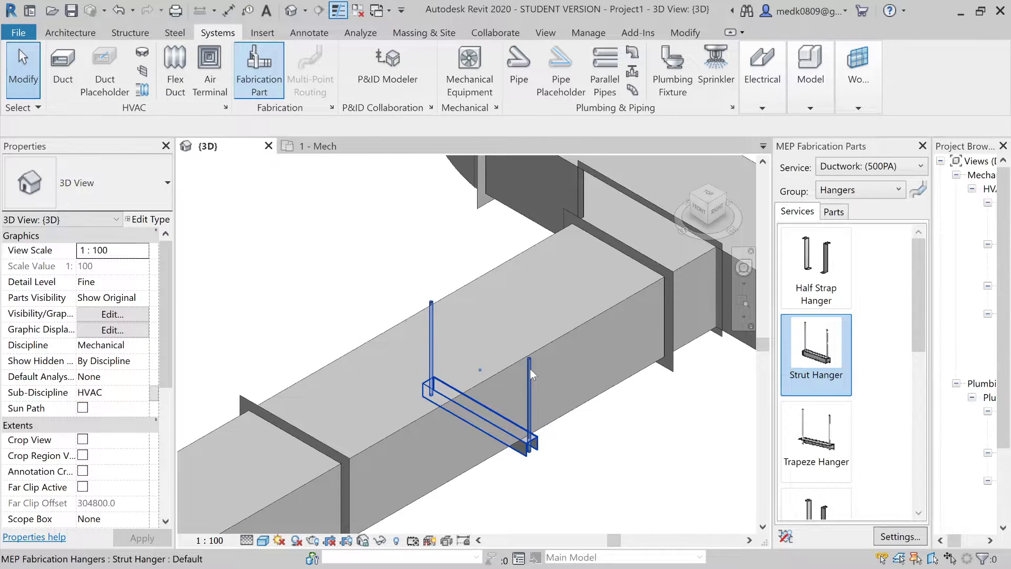
scroll(530, 369, down, 5)
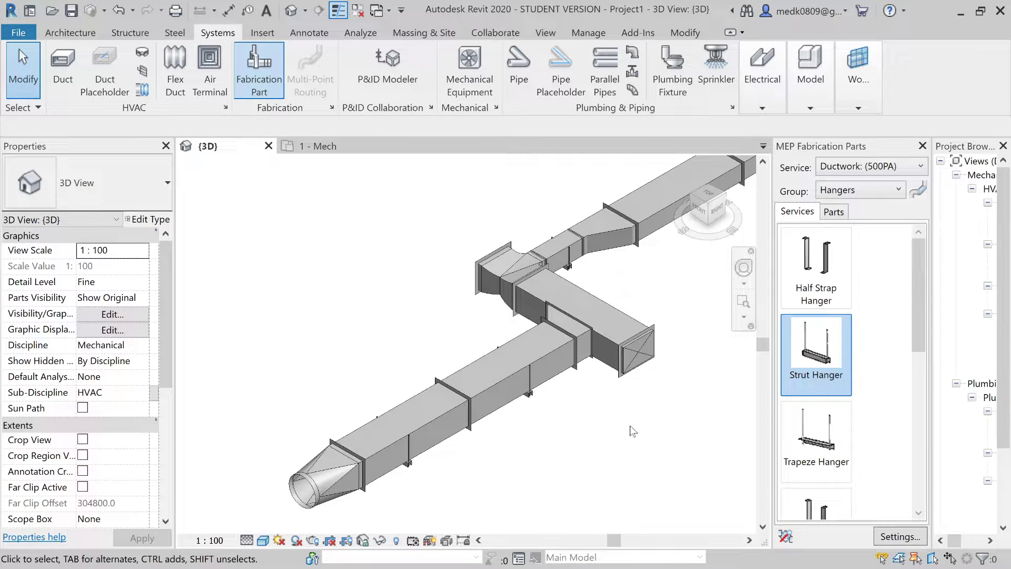
scroll(630, 426, down, 5)
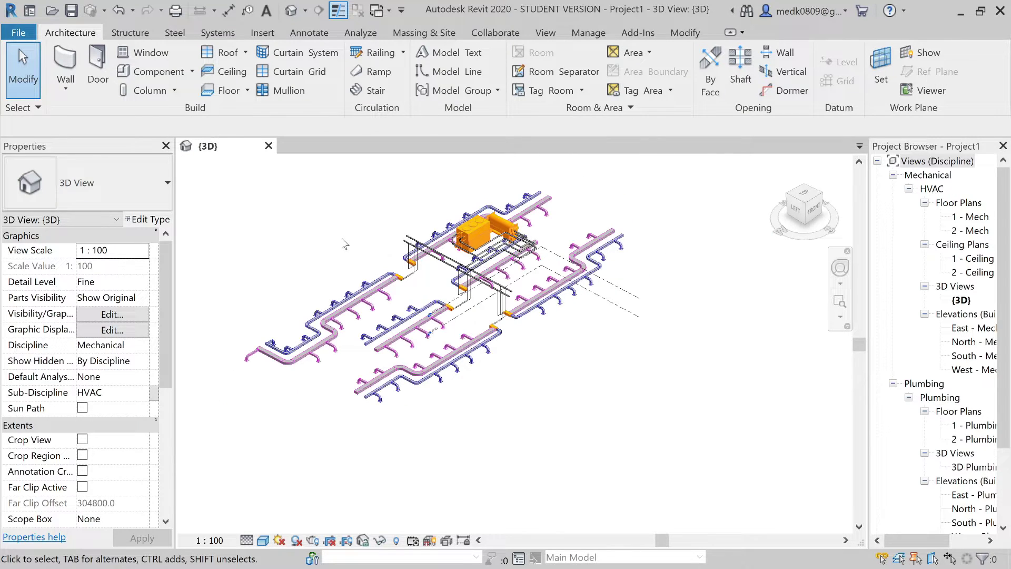
Confirm the 800x450 duct is the return air main, then deselect it
scroll(319, 345, up, 2)
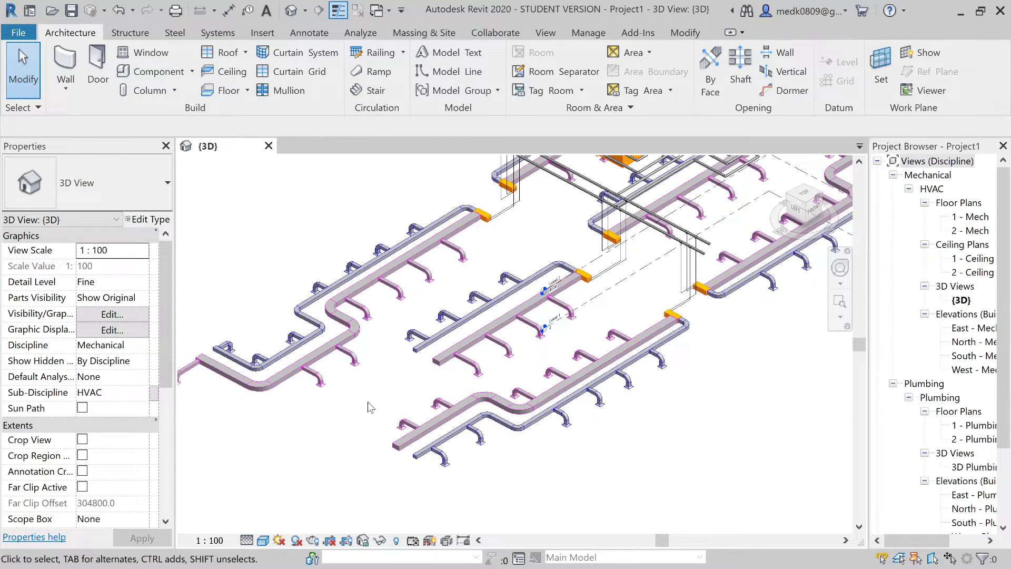
scroll(421, 335, up, 2)
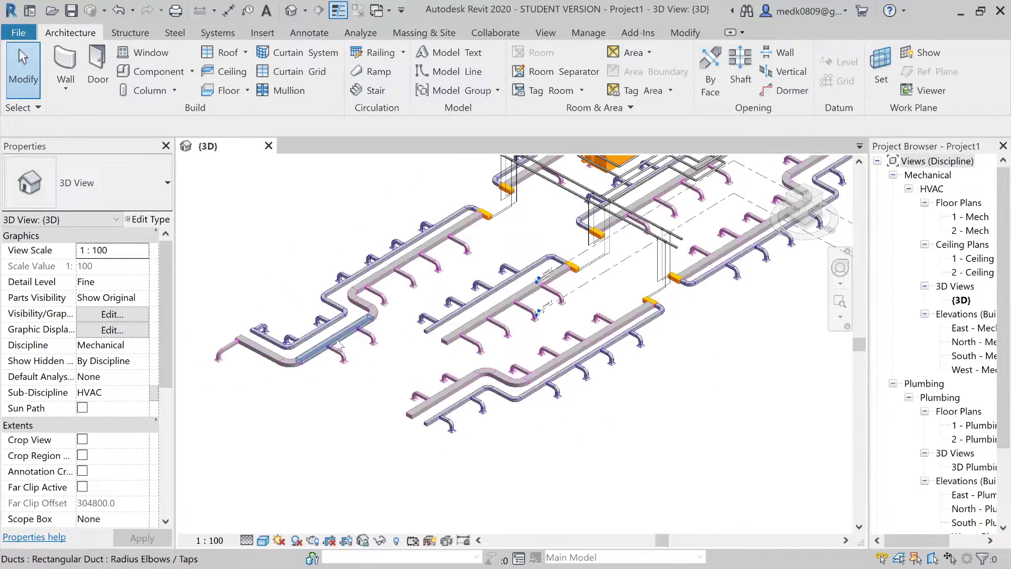
scroll(421, 336, up, 2)
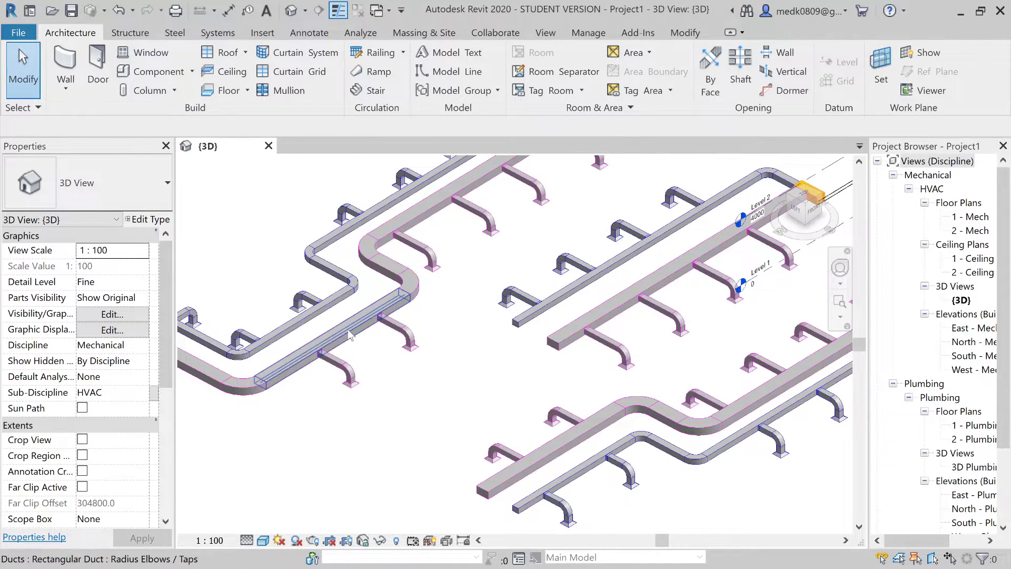
click(230, 410)
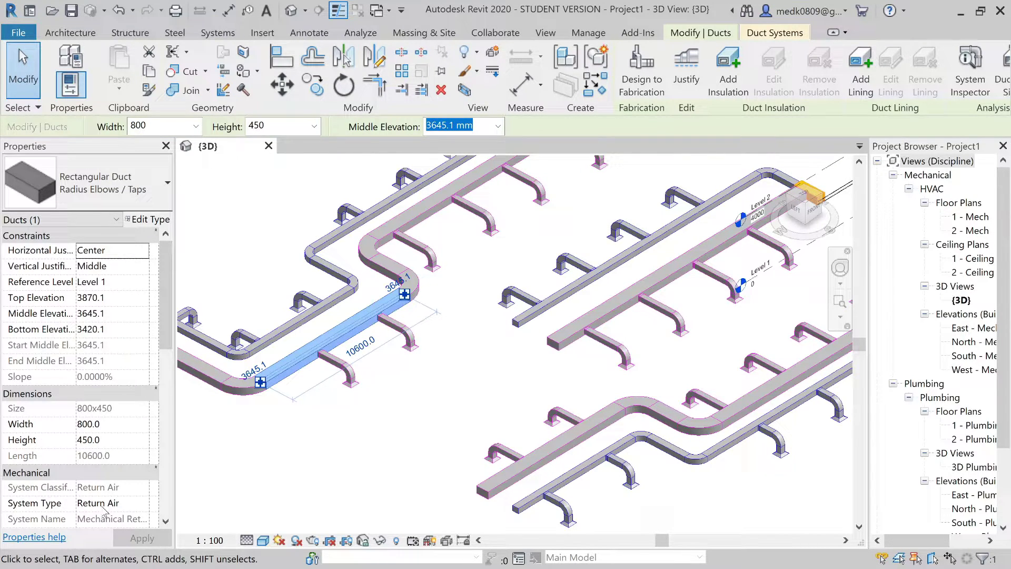
click(188, 499)
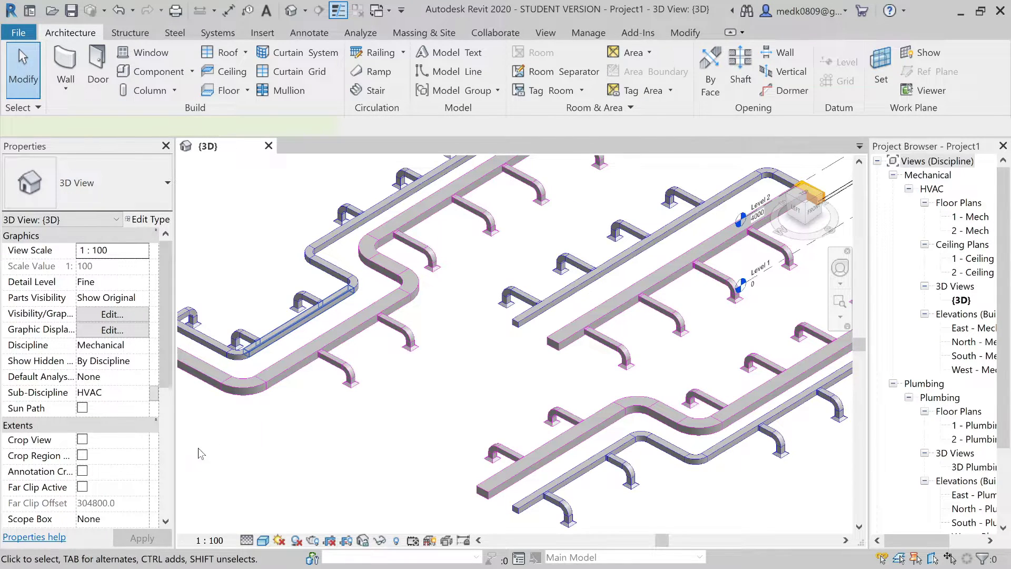
Confirm the smaller 400x325 duct is supply air, then zoom out
click(299, 319)
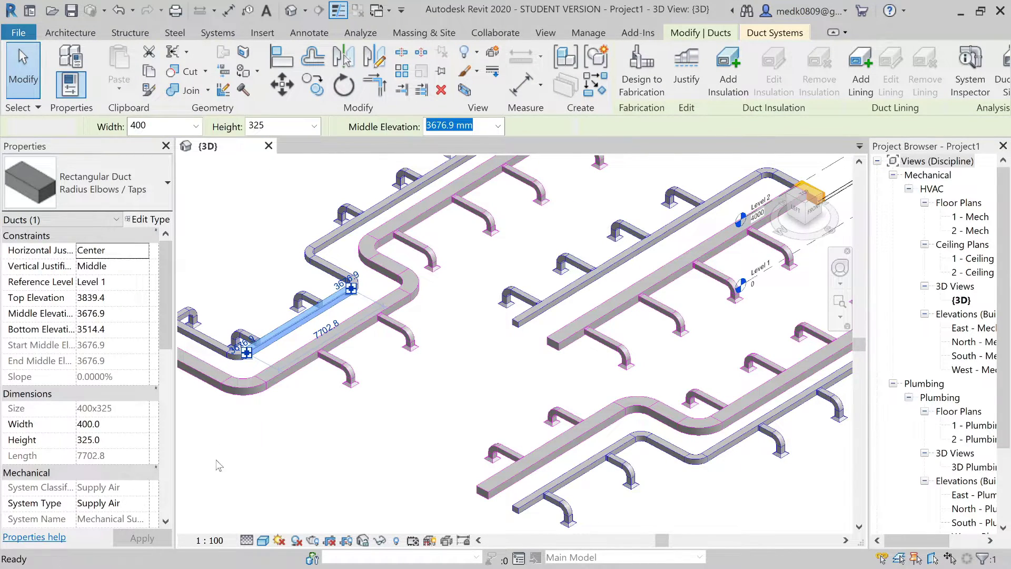
click(237, 526)
scroll(324, 438, down, 5)
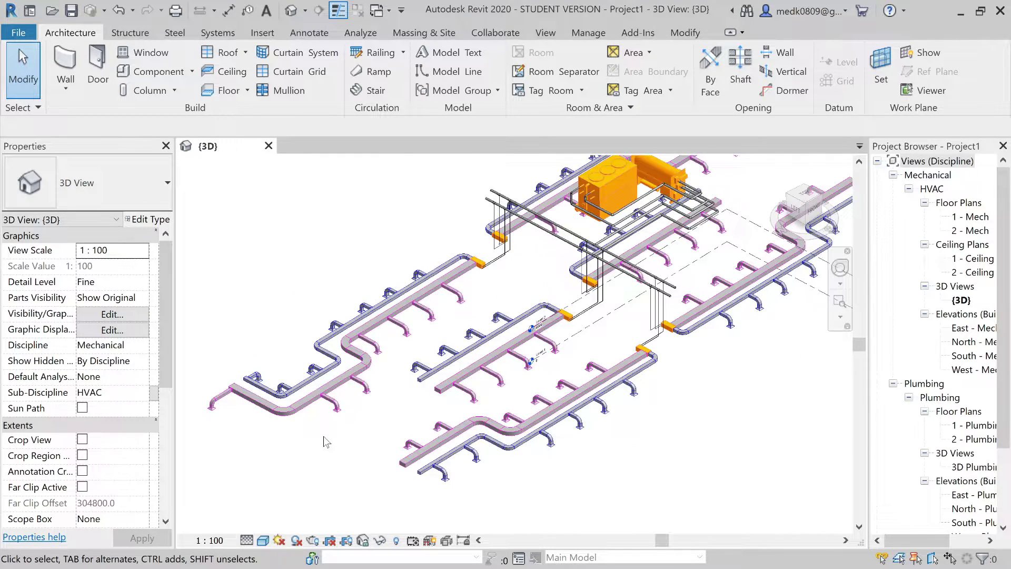
scroll(323, 437, down, 3)
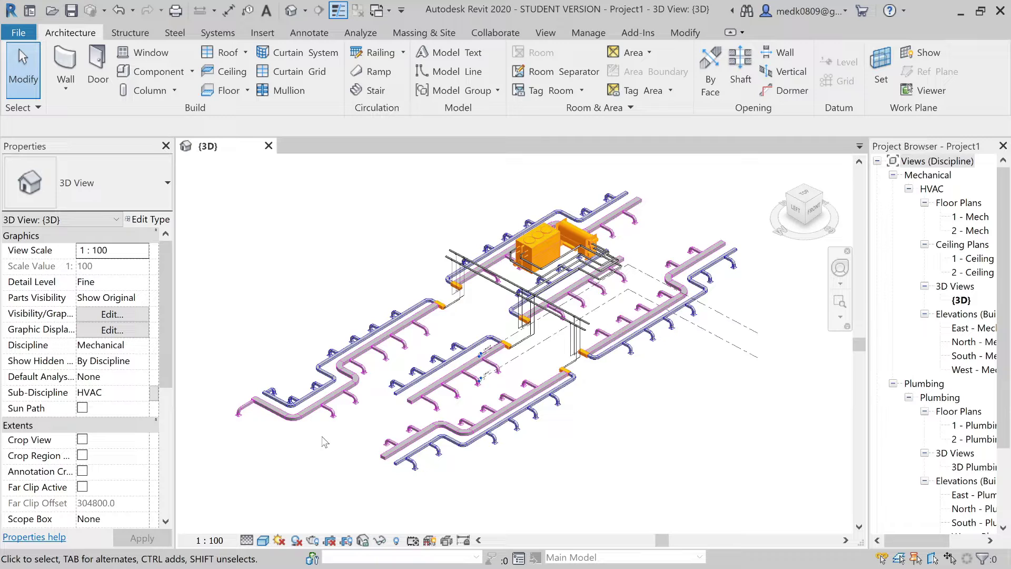
scroll(324, 442, down, 2)
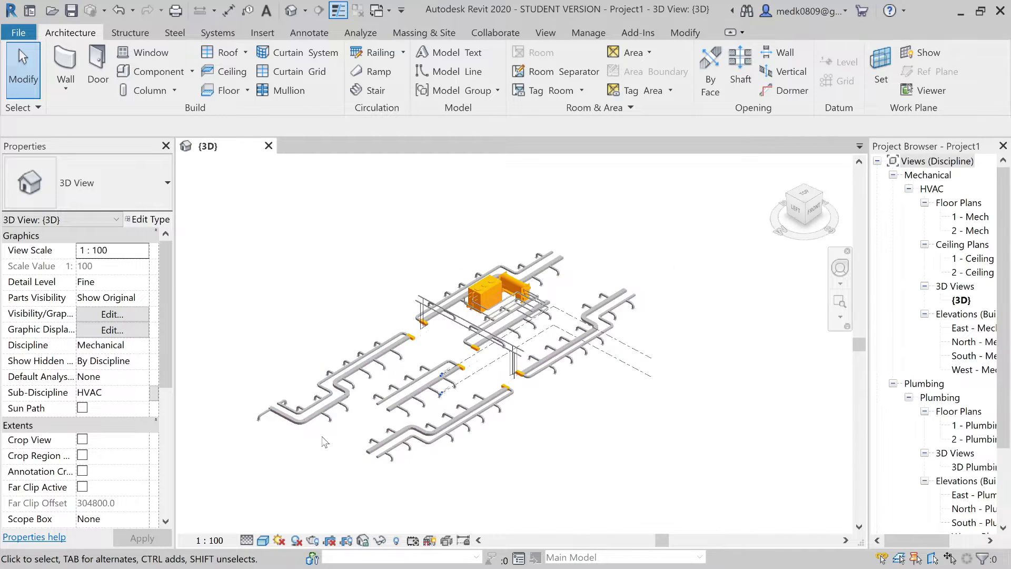
Filter the window-selected layout down to Ducts and Duct Fittings and convert them to Ductwork (500PA)
drag(232, 236, 639, 495)
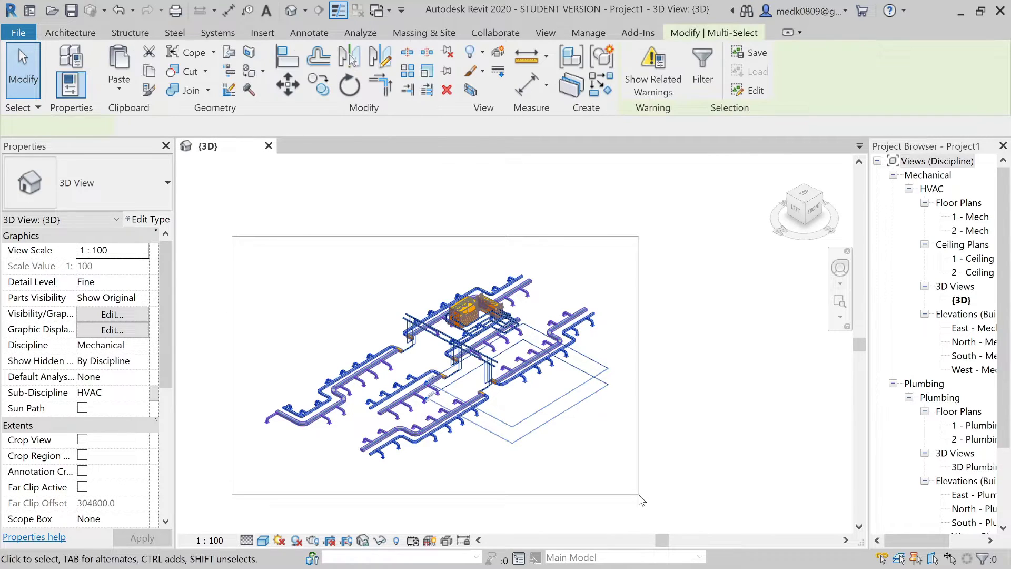
click(705, 79)
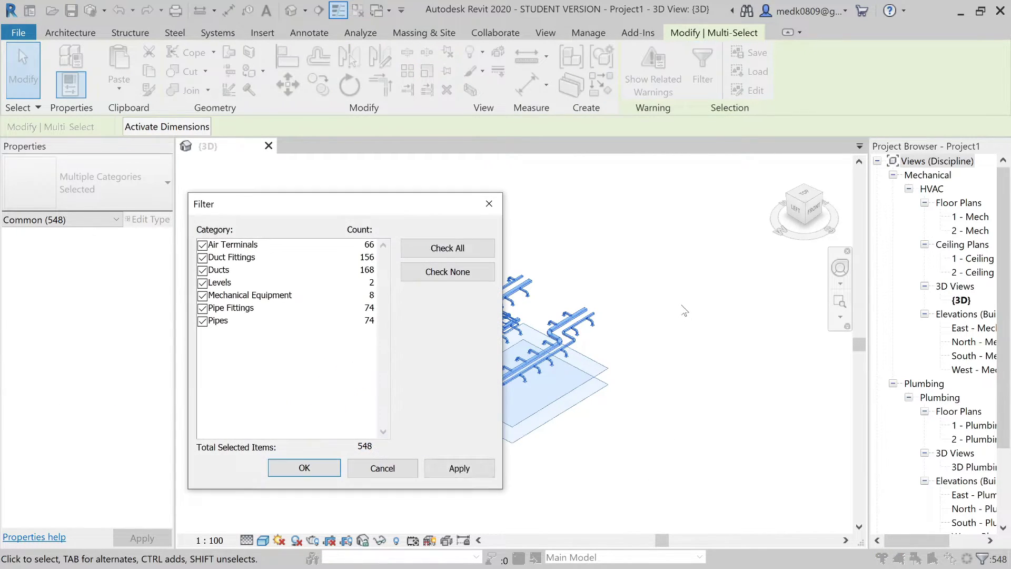
click(202, 245)
click(202, 283)
click(203, 295)
click(202, 308)
click(203, 321)
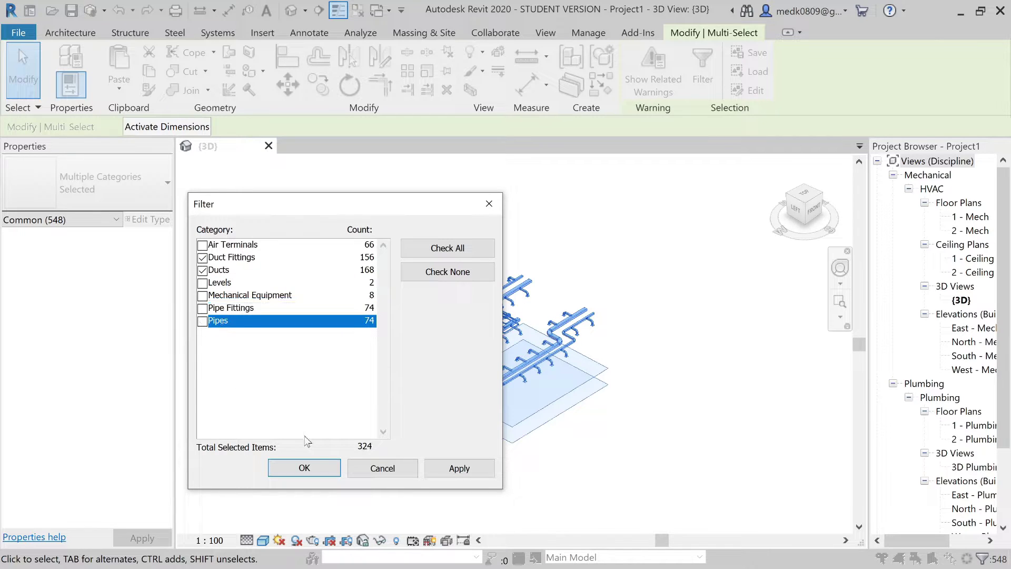
click(304, 468)
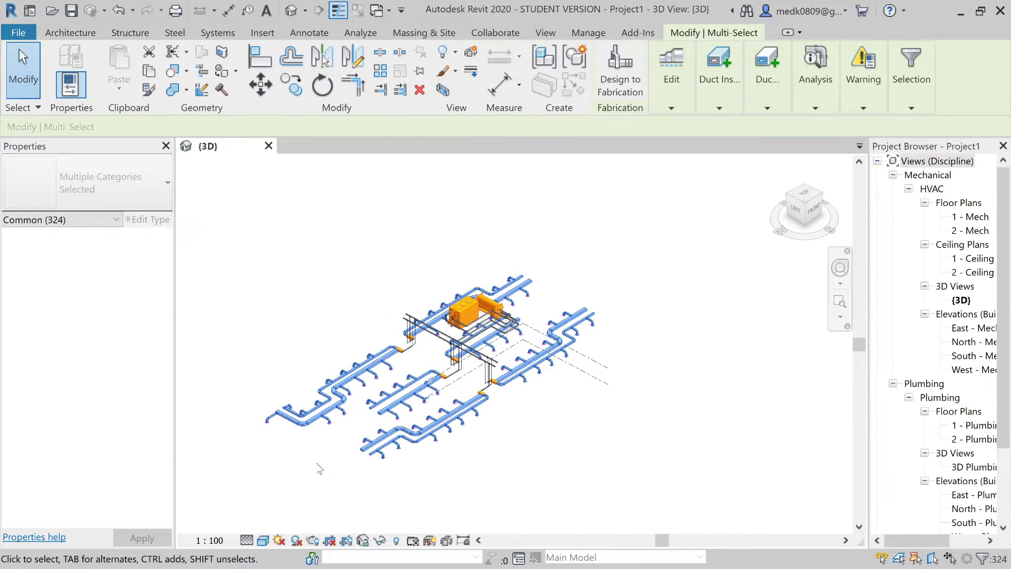
click(601, 94)
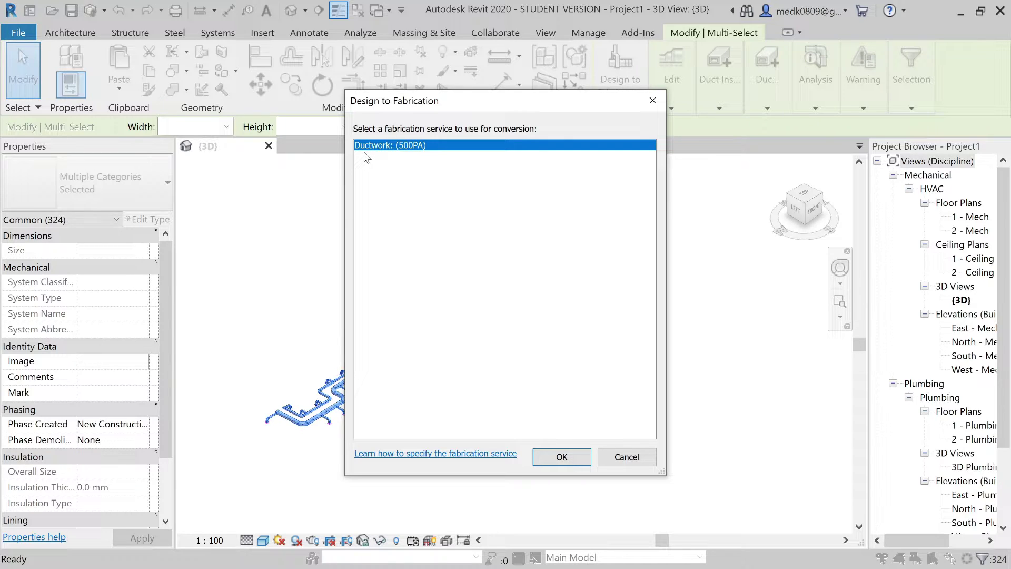
click(563, 456)
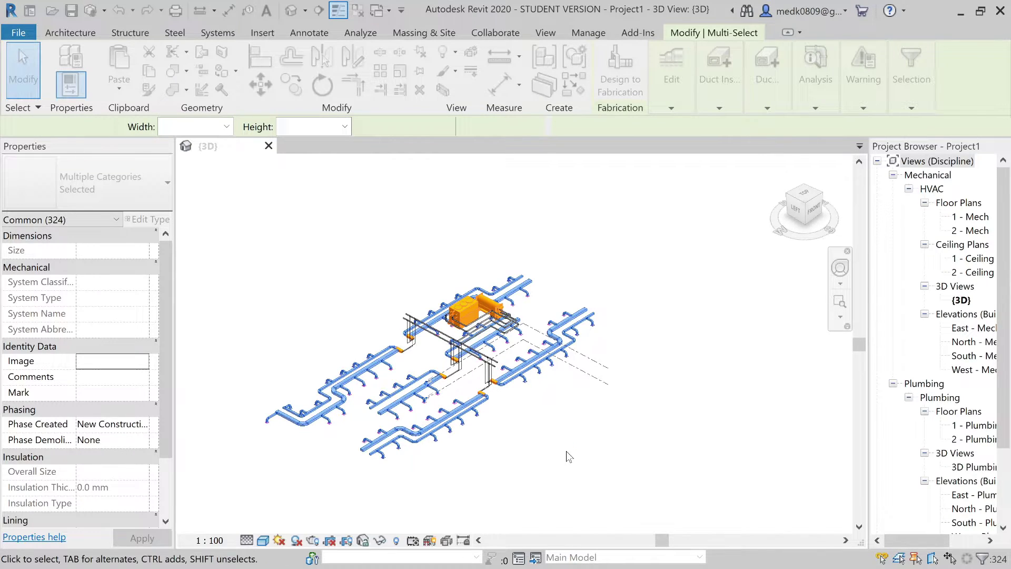
Pan across the converted ductwork and inspect a straight fabrication duct's properties
scroll(320, 463, up, 3)
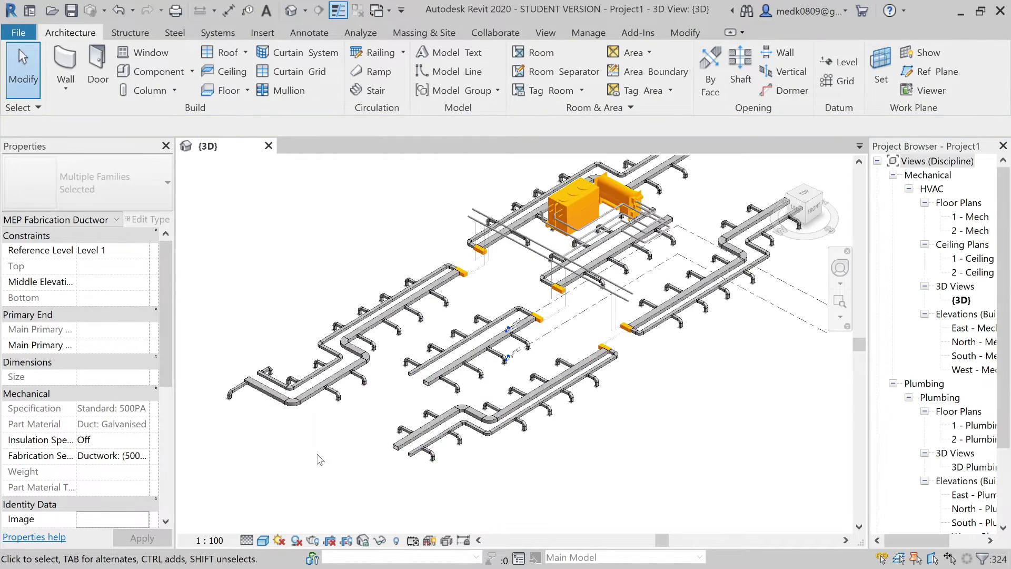
scroll(352, 427, up, 2)
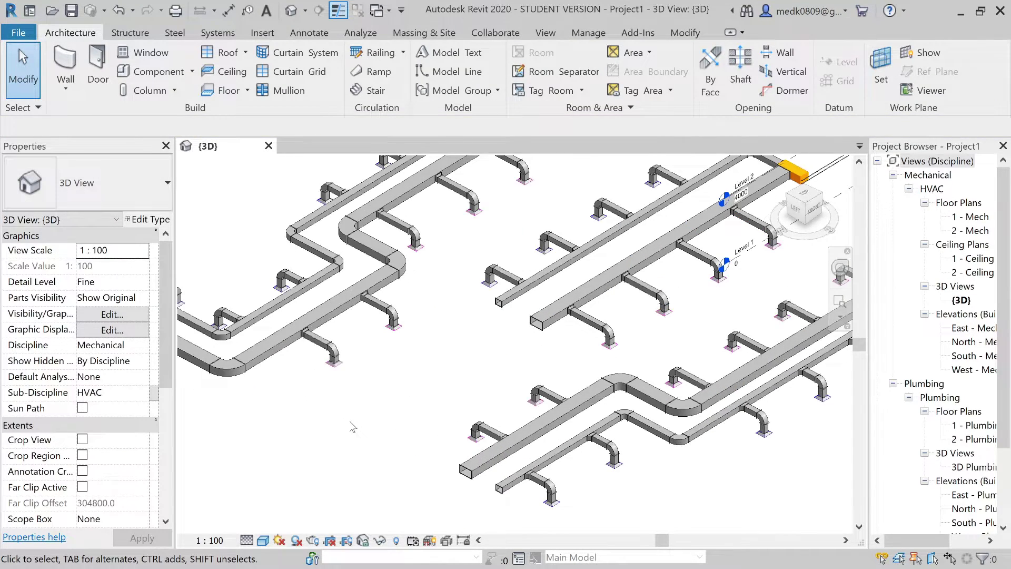
scroll(352, 427, up, 3)
scroll(526, 369, down, 4)
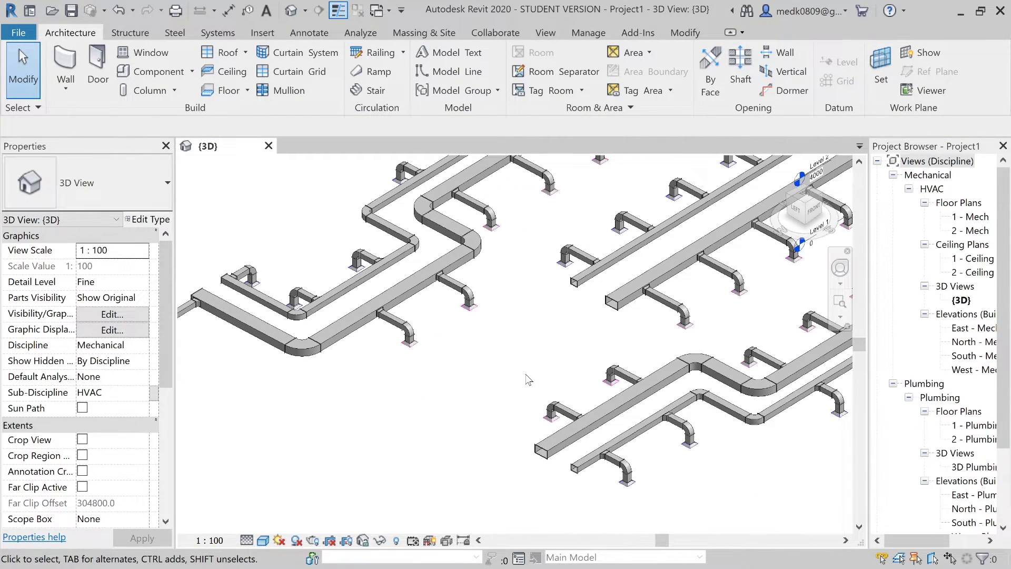
middle_drag(553, 311, 438, 412)
middle_drag(530, 356, 347, 408)
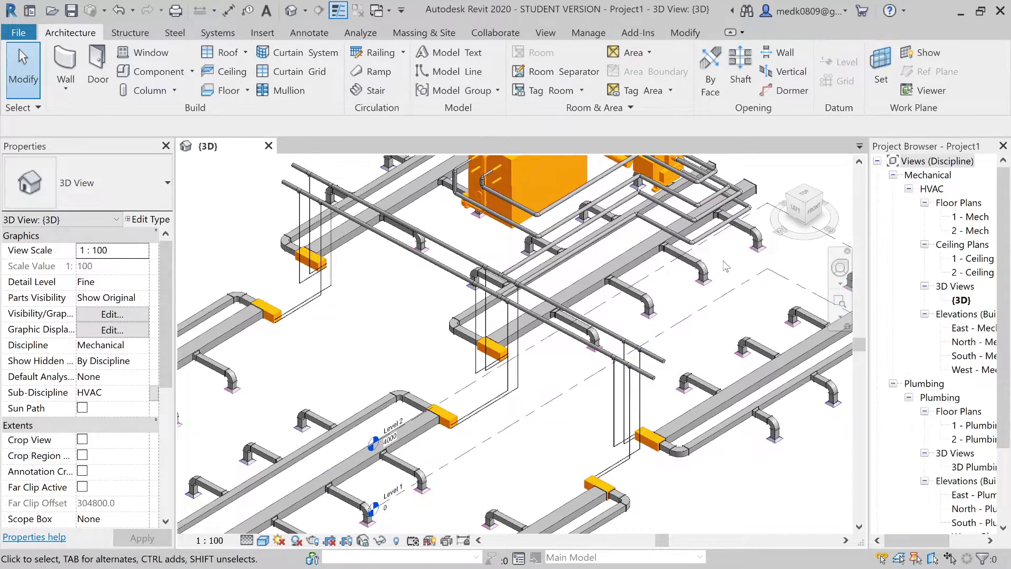
middle_drag(696, 291, 602, 348)
scroll(705, 350, up, 5)
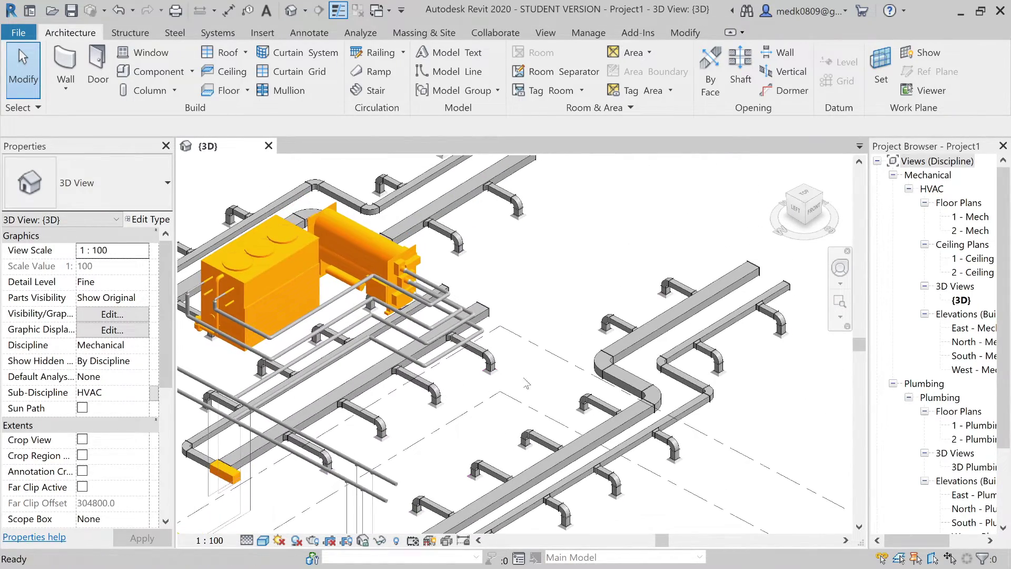
scroll(706, 350, down, 6)
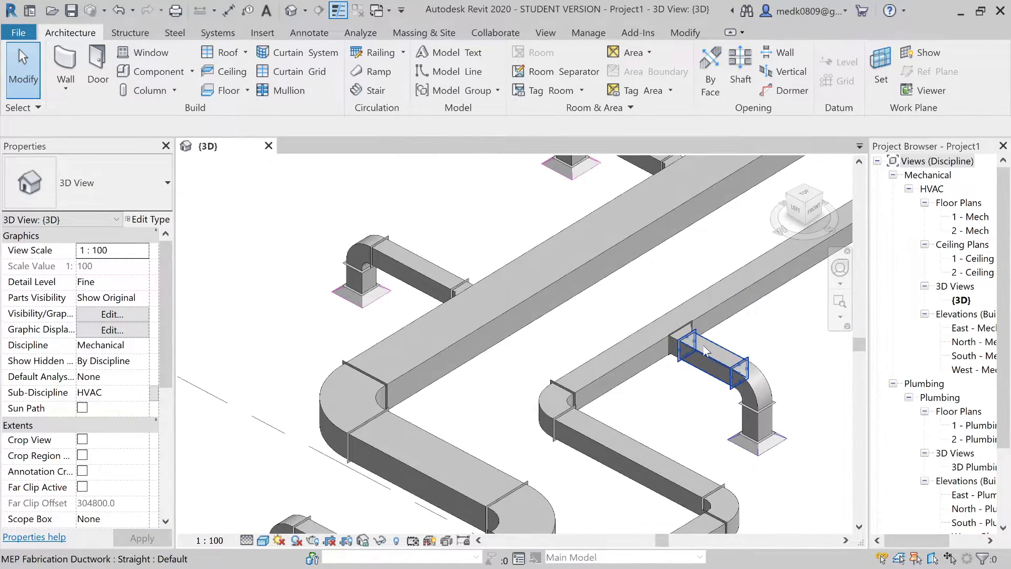
scroll(706, 350, down, 3)
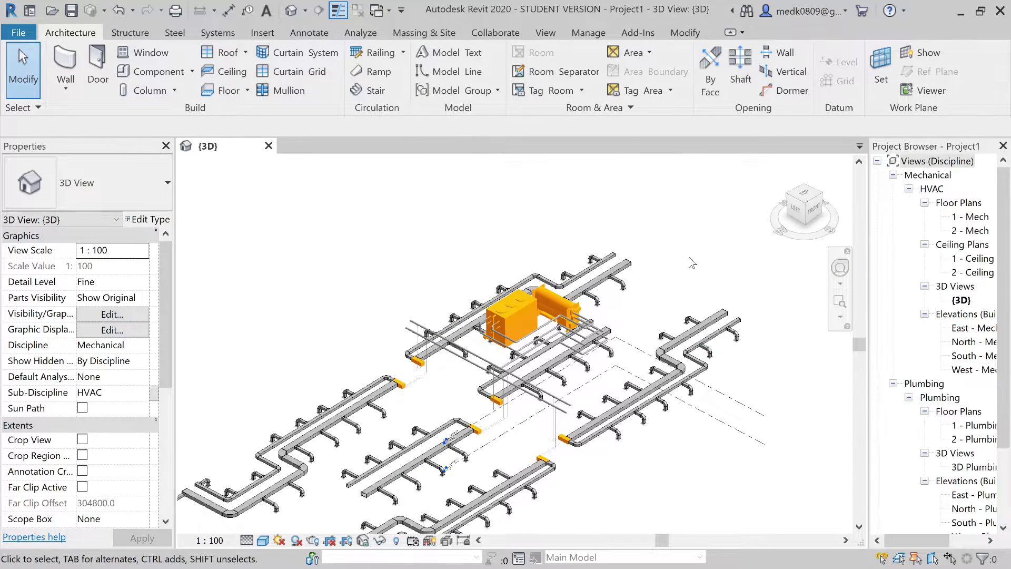
scroll(391, 358, up, 4)
scroll(391, 358, up, 5)
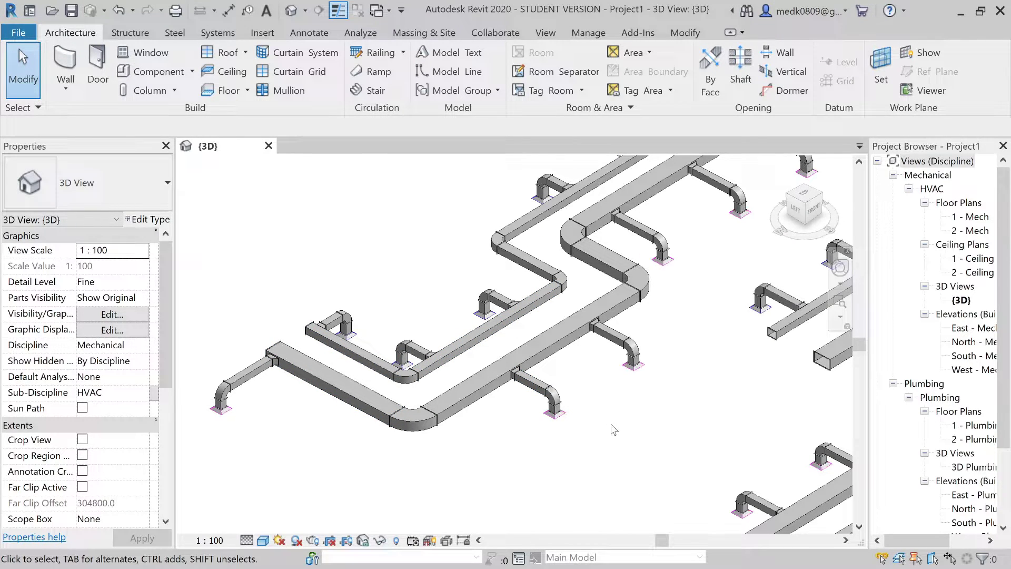
click(562, 343)
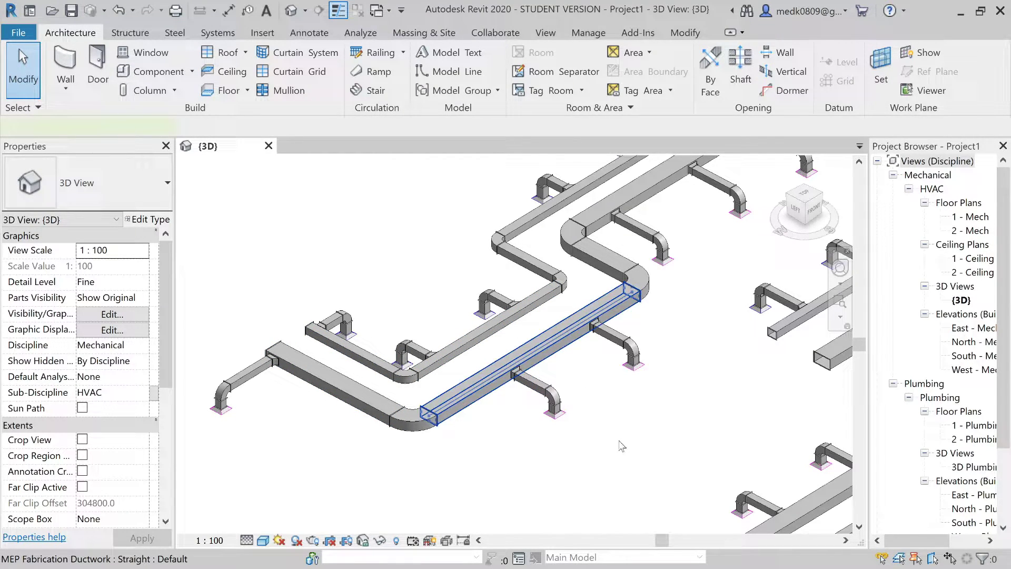
drag(165, 321, 165, 381)
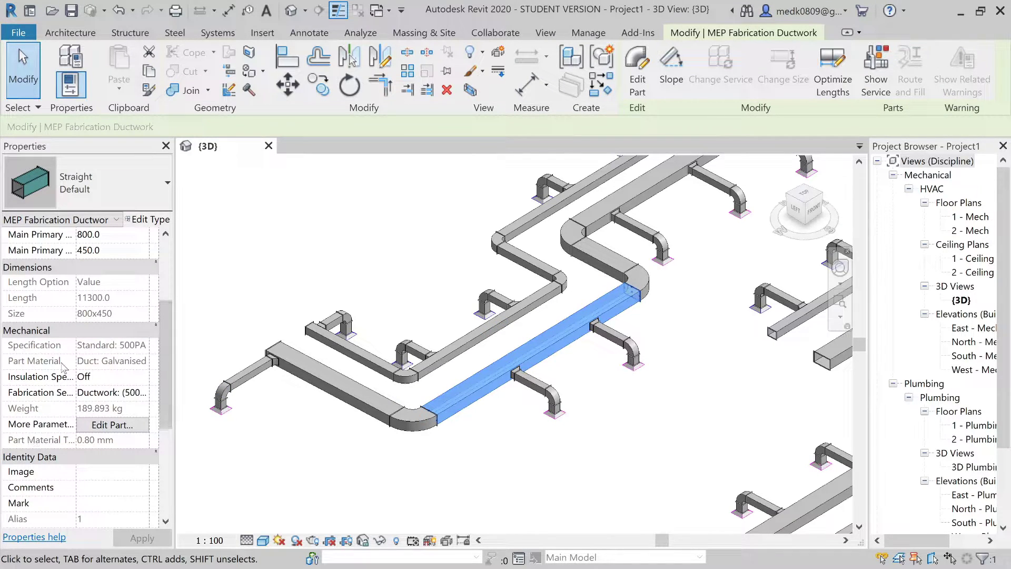
key(Escape)
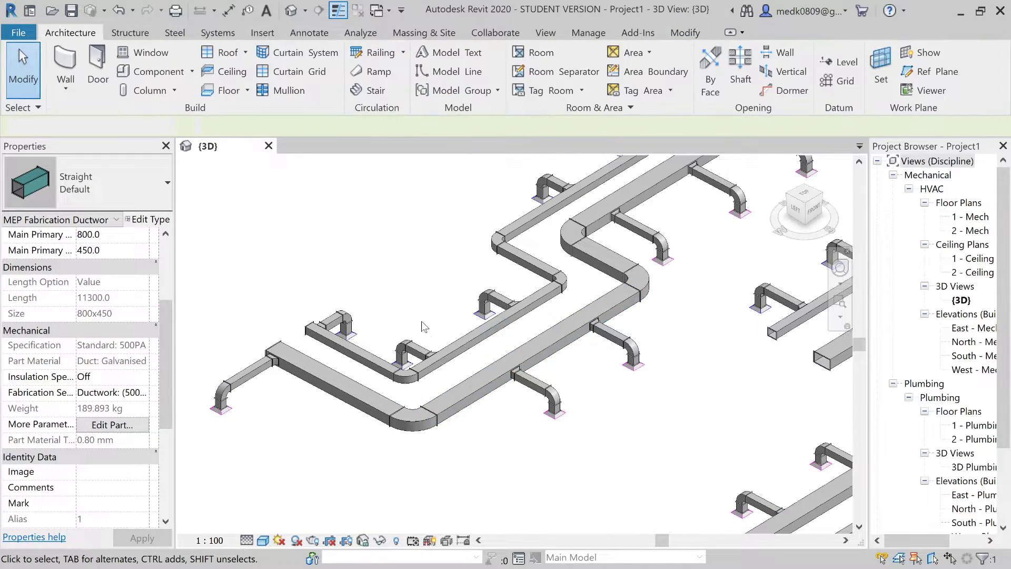
Inspect the upper duct's properties, deselect it, and zoom out over the whole layout
click(456, 350)
mouse_move(167, 336)
mouse_down()
mouse_move(166, 377)
mouse_move(168, 332)
mouse_up()
click(297, 217)
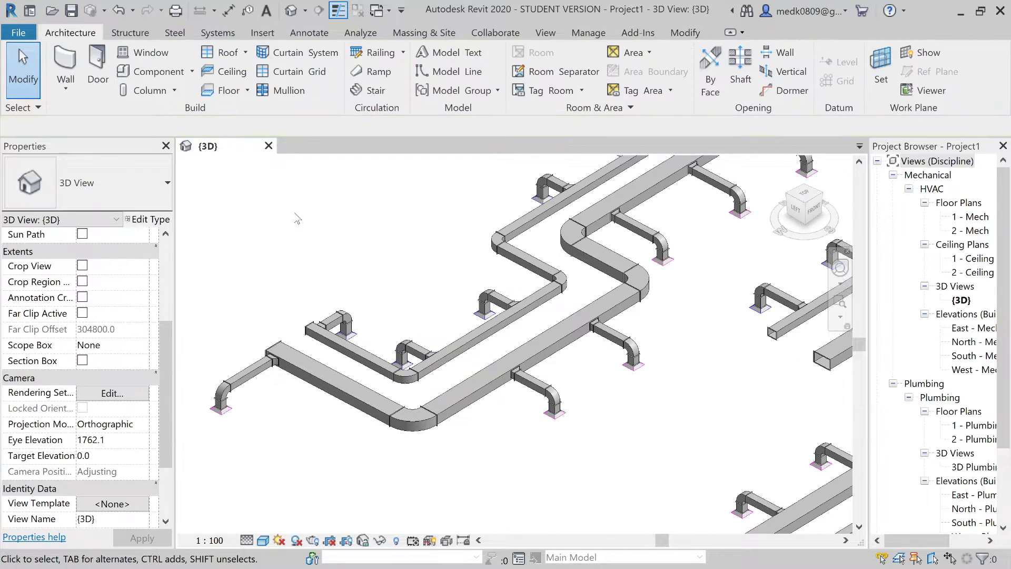
scroll(289, 230, down, 2)
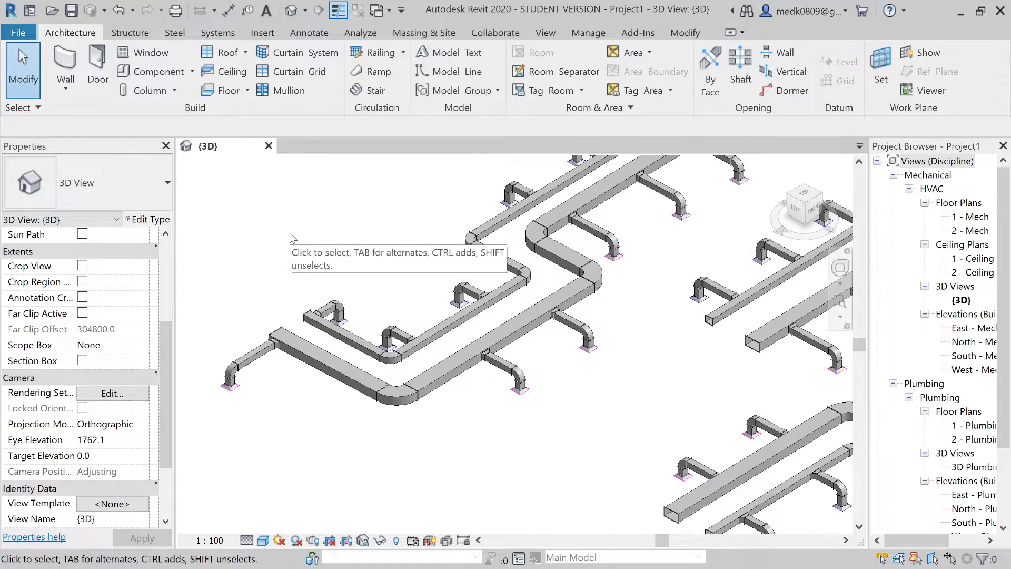
scroll(291, 237, down, 2)
scroll(291, 239, down, 3)
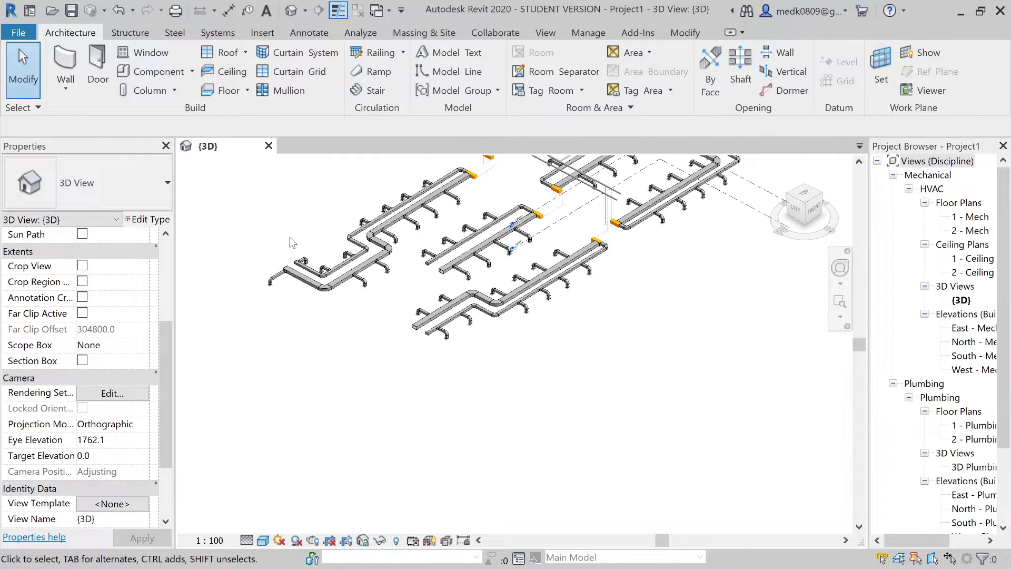
scroll(290, 237, down, 1)
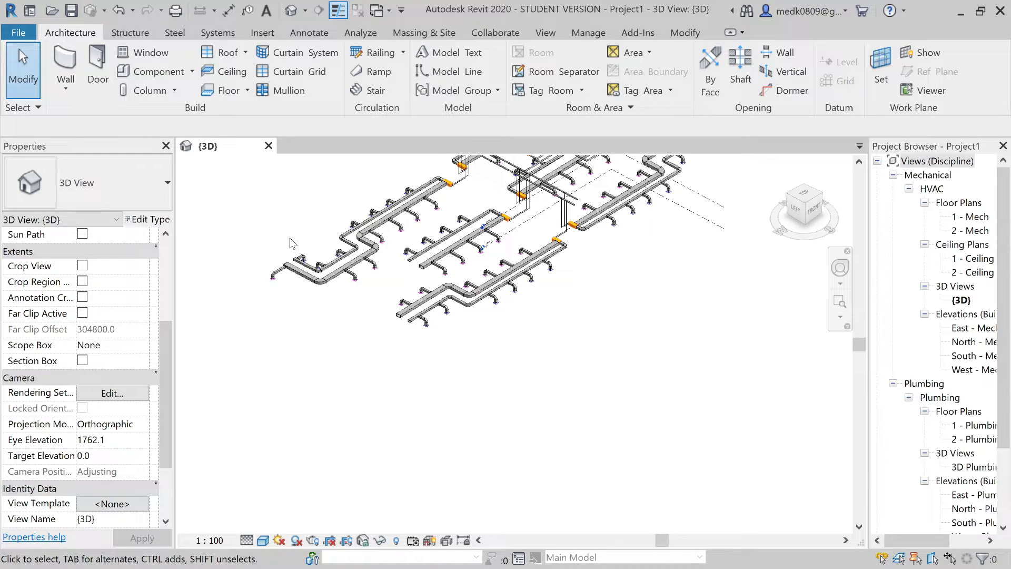
scroll(290, 243, down, 1)
scroll(537, 421, down, 1)
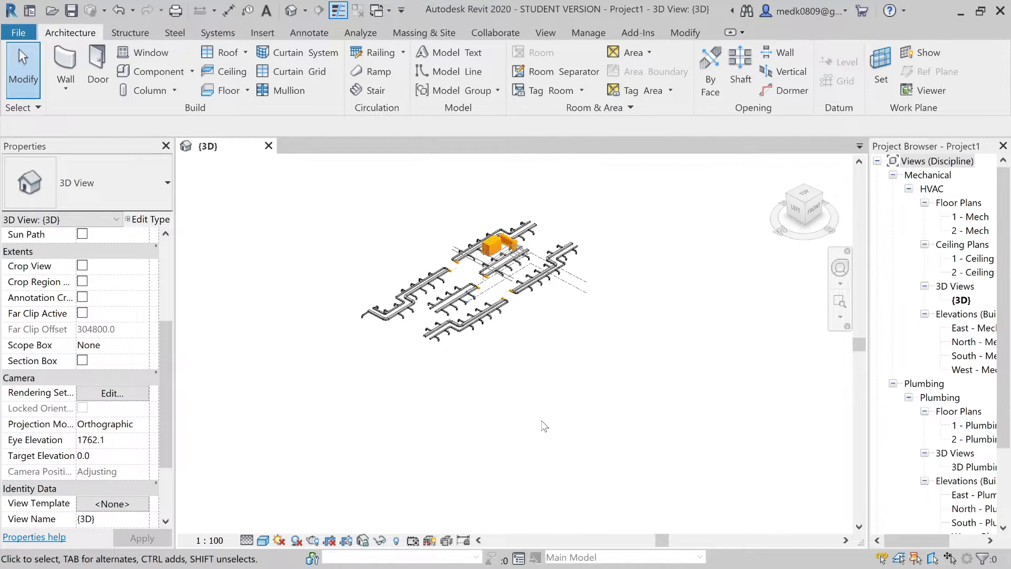
Zoom until the pink and blue fabrication duct runs fill the 3D view
scroll(456, 247, up, 2)
scroll(457, 247, up, 1)
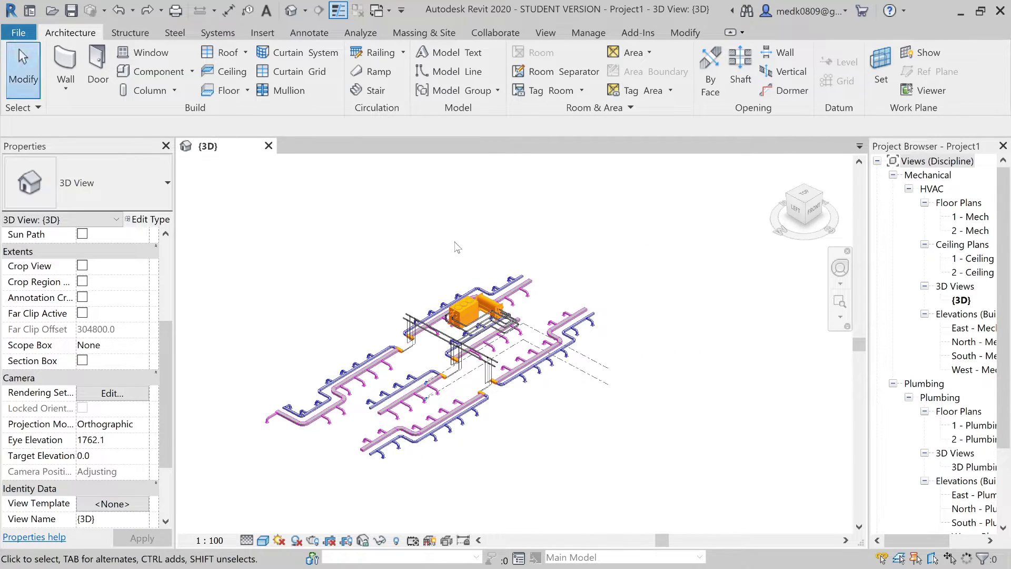
scroll(391, 342, down, 2)
scroll(395, 368, up, 5)
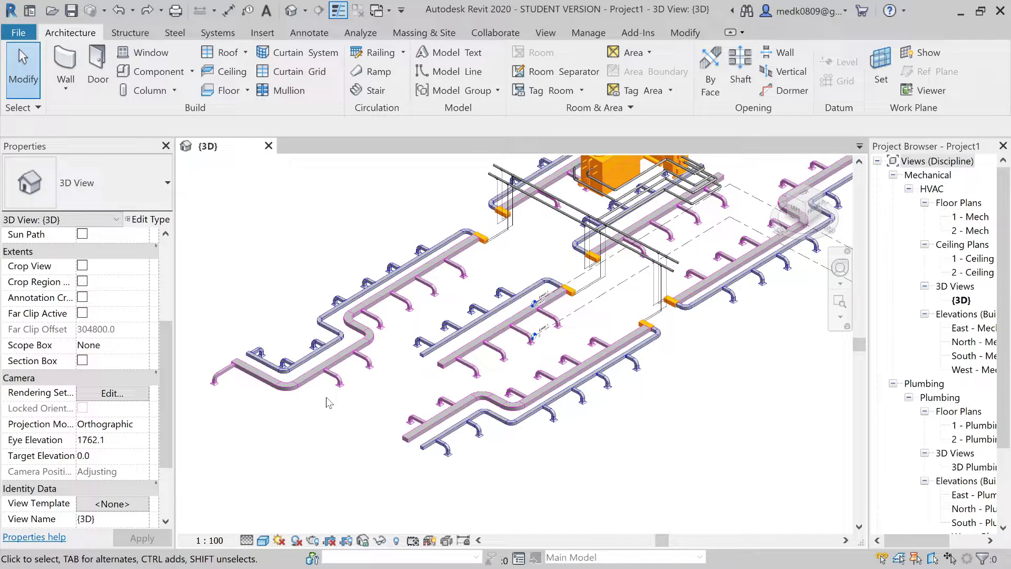
scroll(326, 397, down, 1)
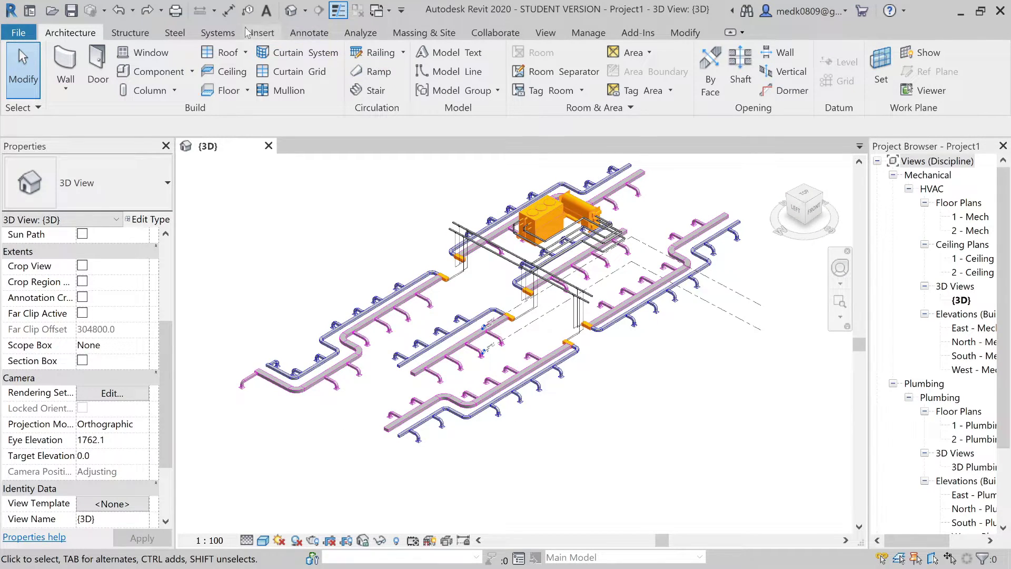
Load the Ductwork (1000PA) service alongside Ductwork (500PA) in Fabrication Settings, then close the Fabrication Parts palette
click(218, 32)
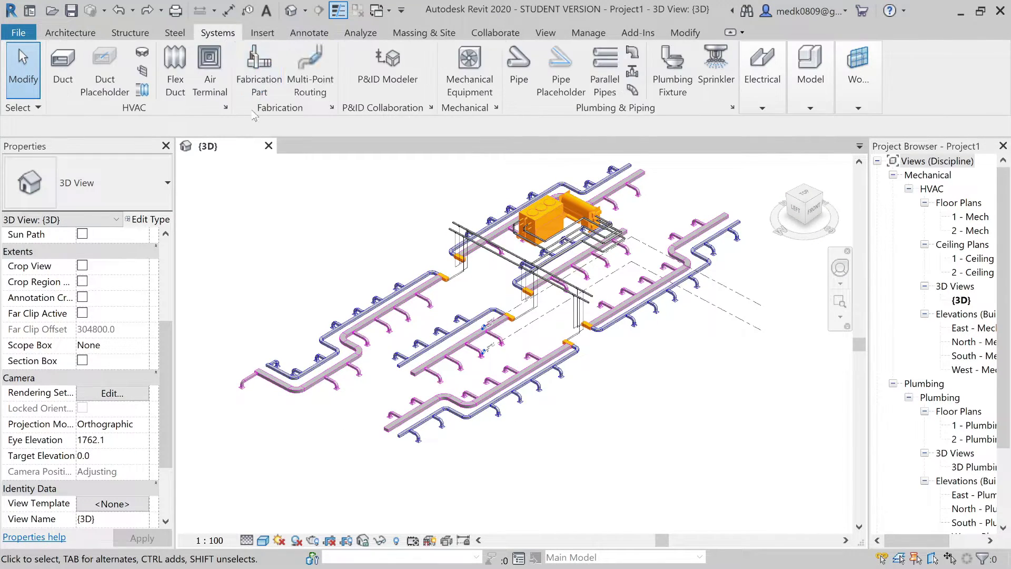
click(265, 75)
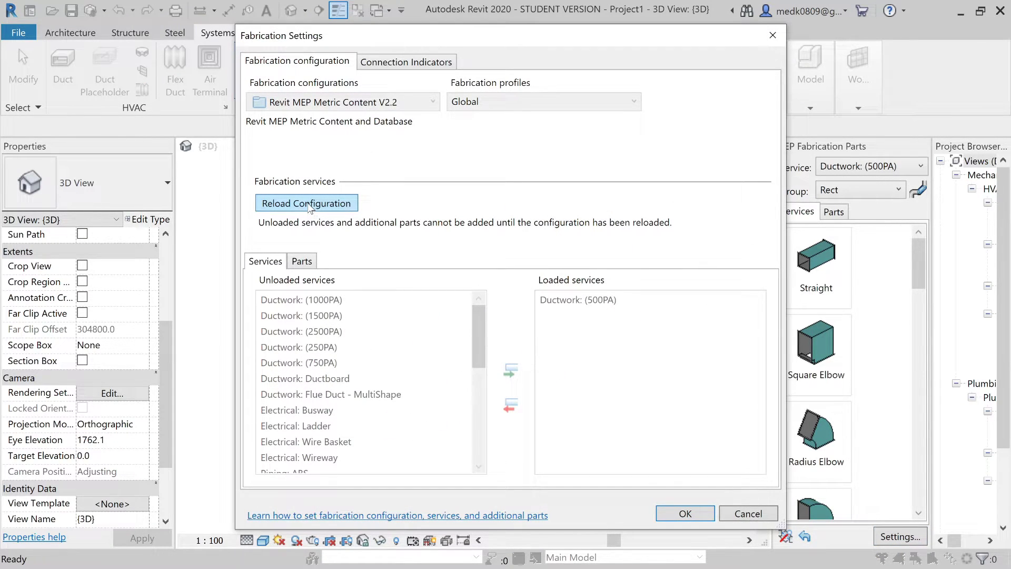
click(309, 203)
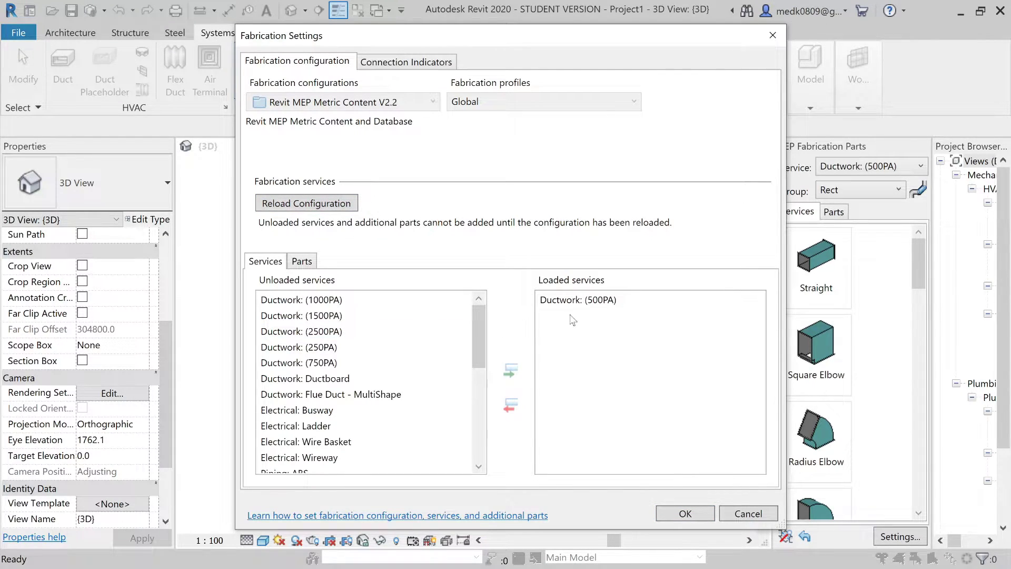
click(554, 310)
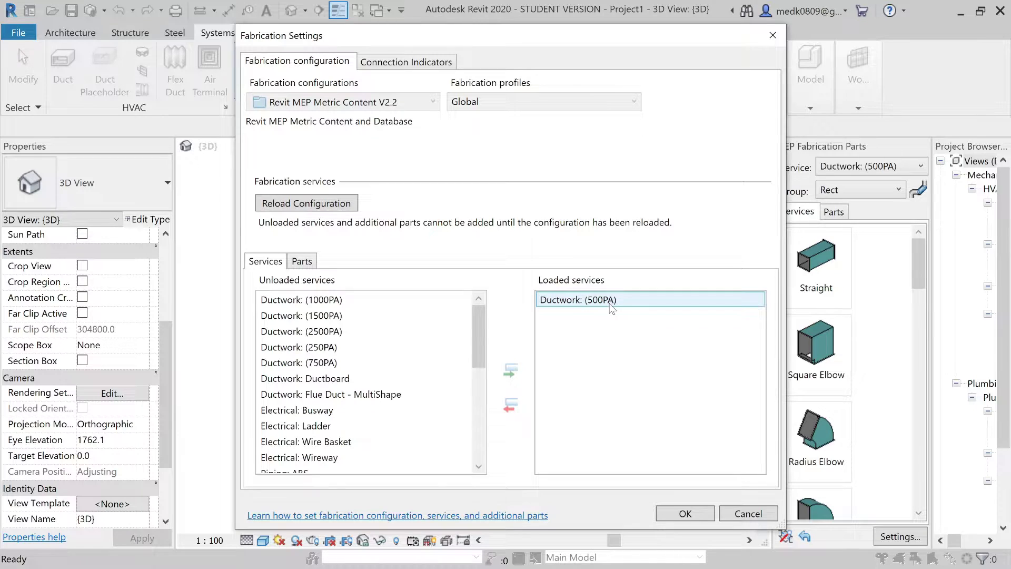
click(338, 303)
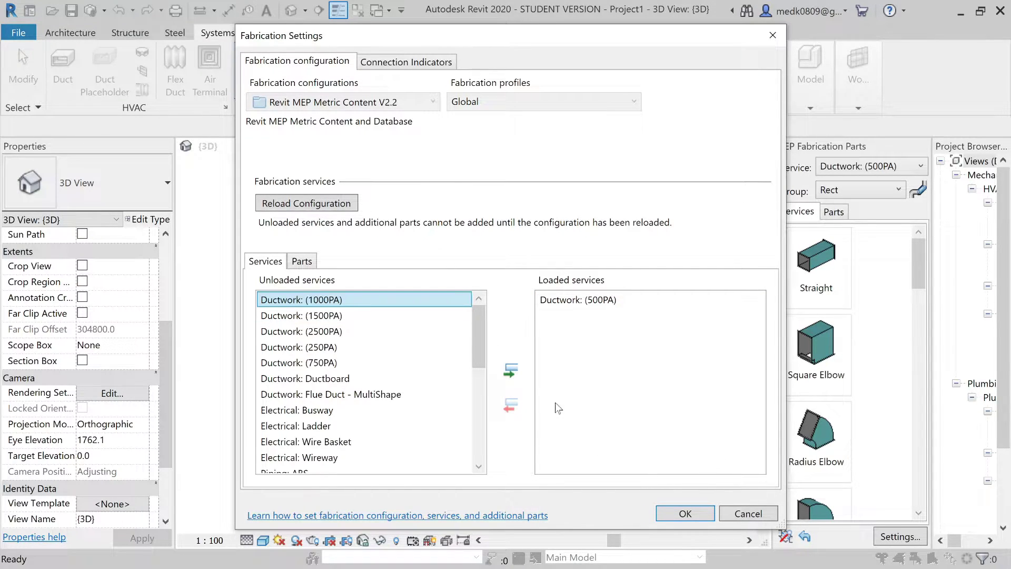
click(510, 373)
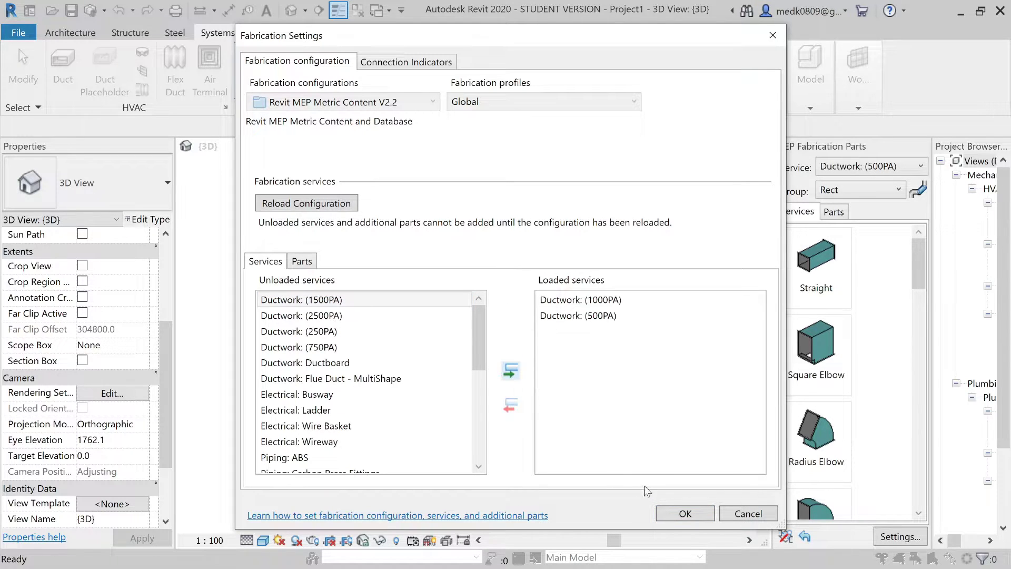
click(683, 514)
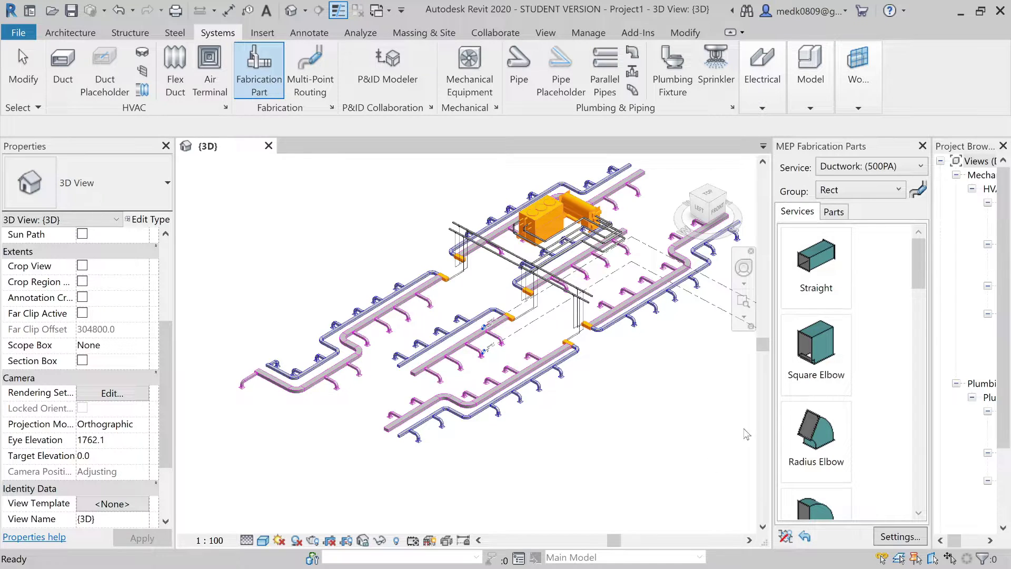
click(923, 146)
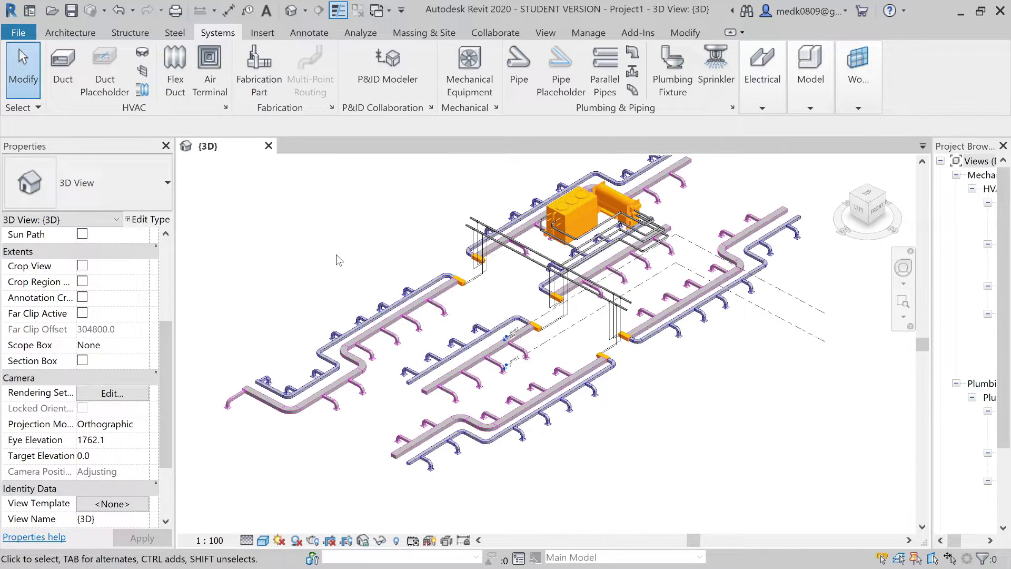
Tab-select the whole lower supply branch and convert it to Ductwork (500PA) galvanised fabrication ductwork
scroll(340, 258, down, 4)
scroll(358, 365, up, 6)
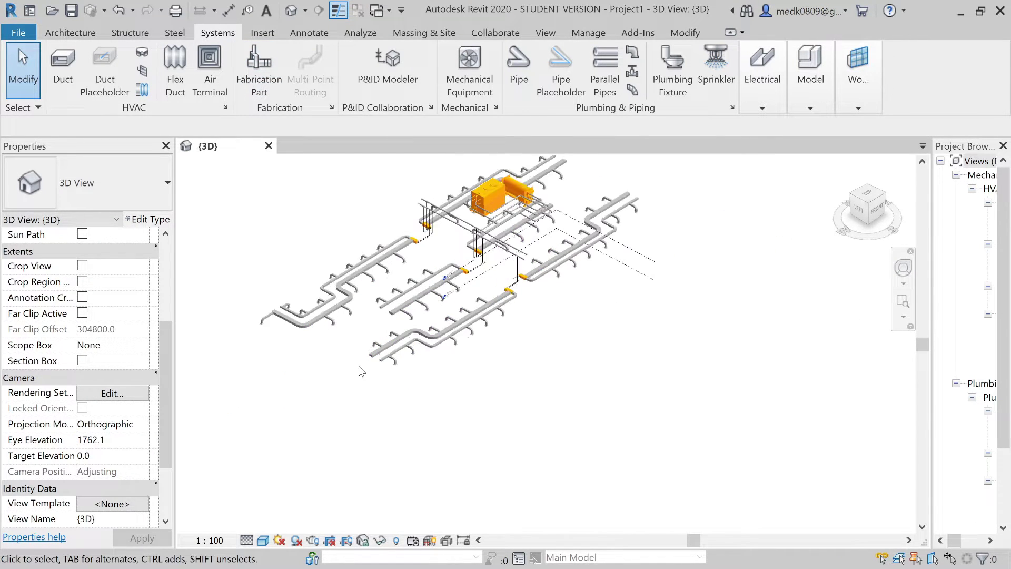
scroll(404, 367, up, 2)
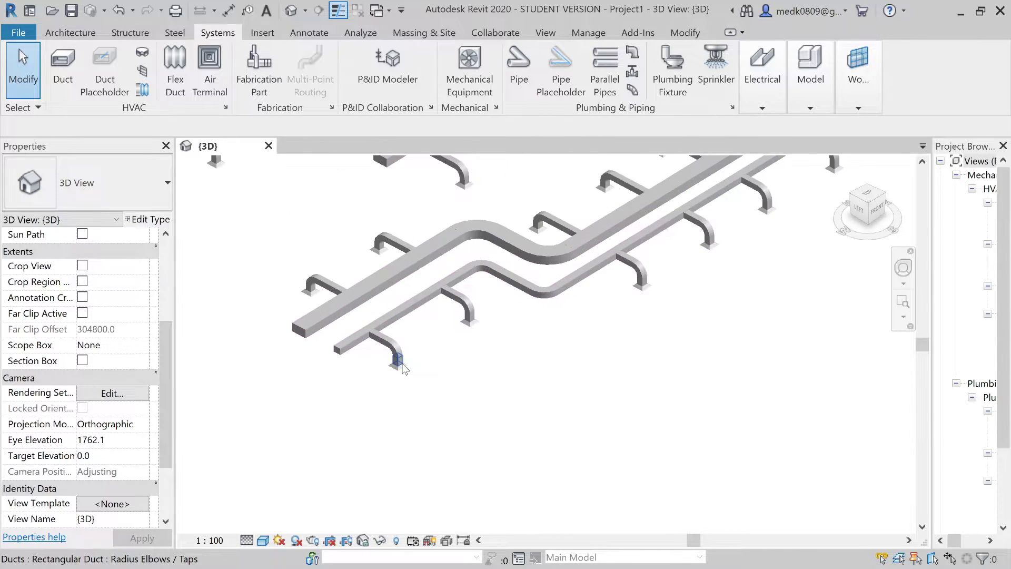
scroll(365, 395, down, 2)
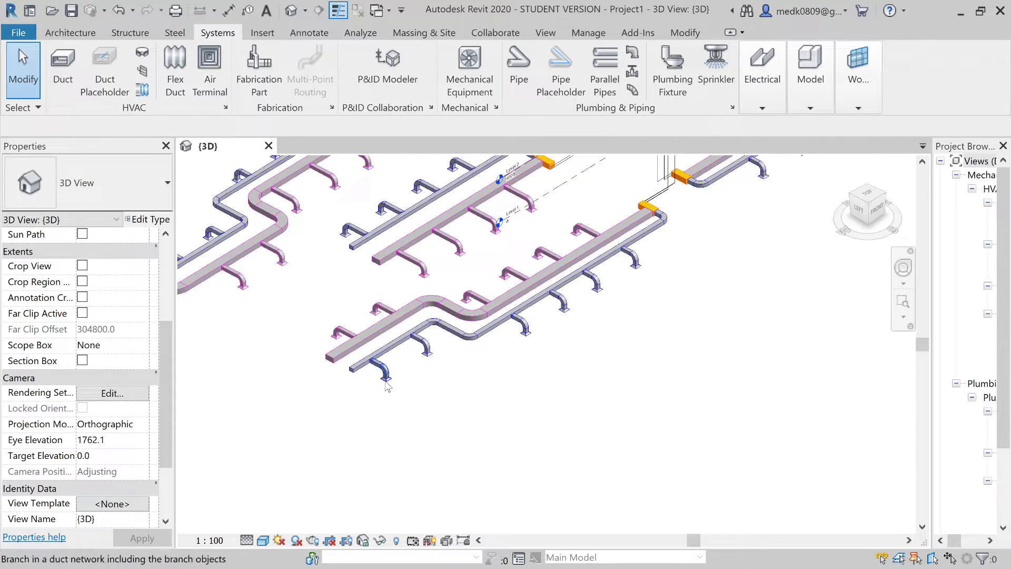
key(Tab)
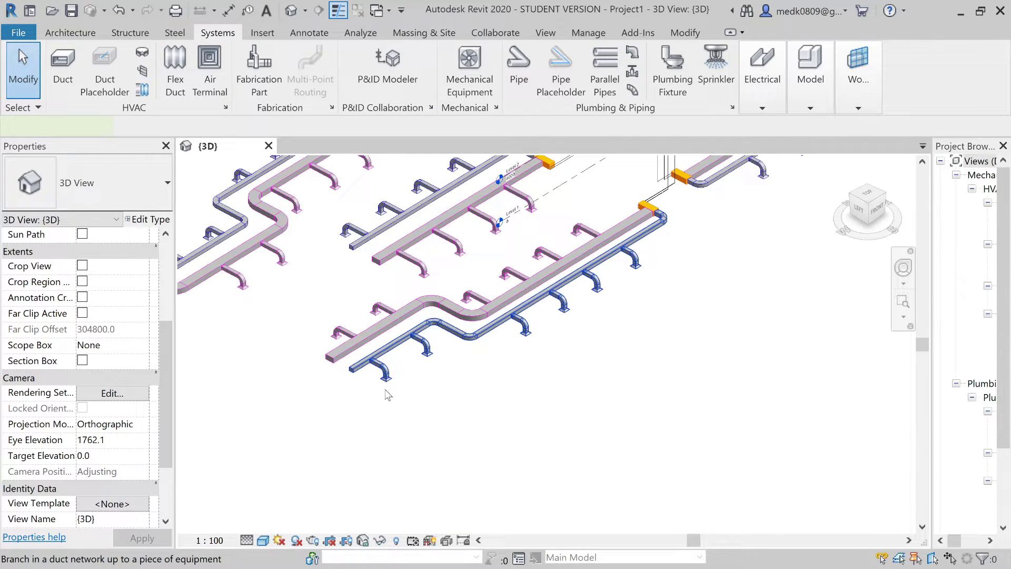
click(387, 385)
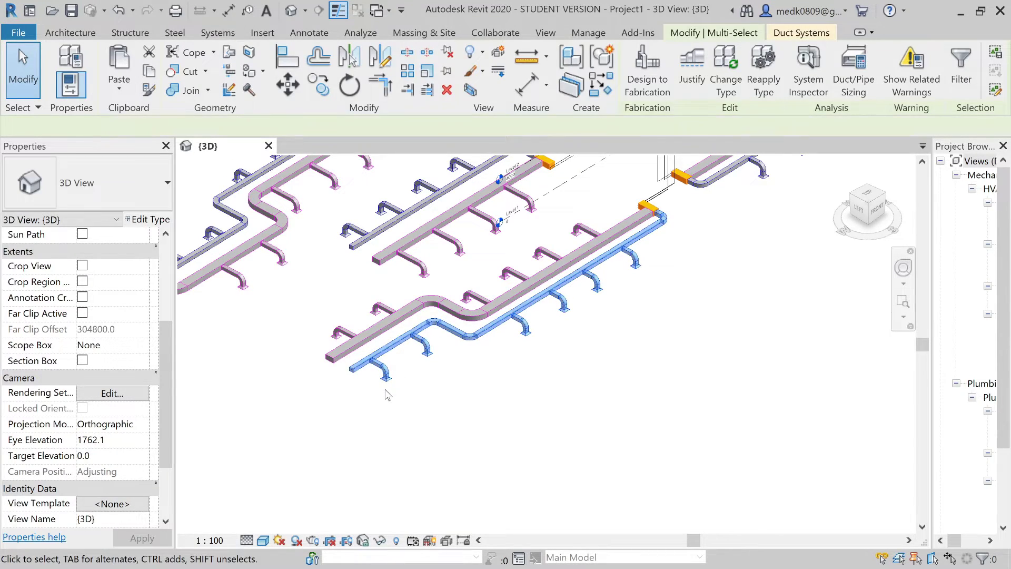
click(642, 95)
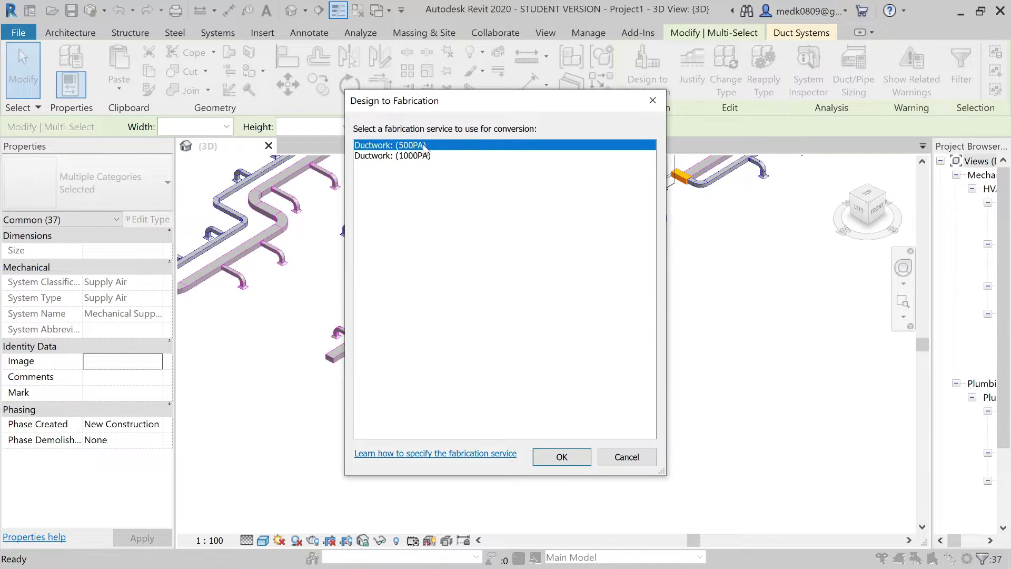
click(562, 457)
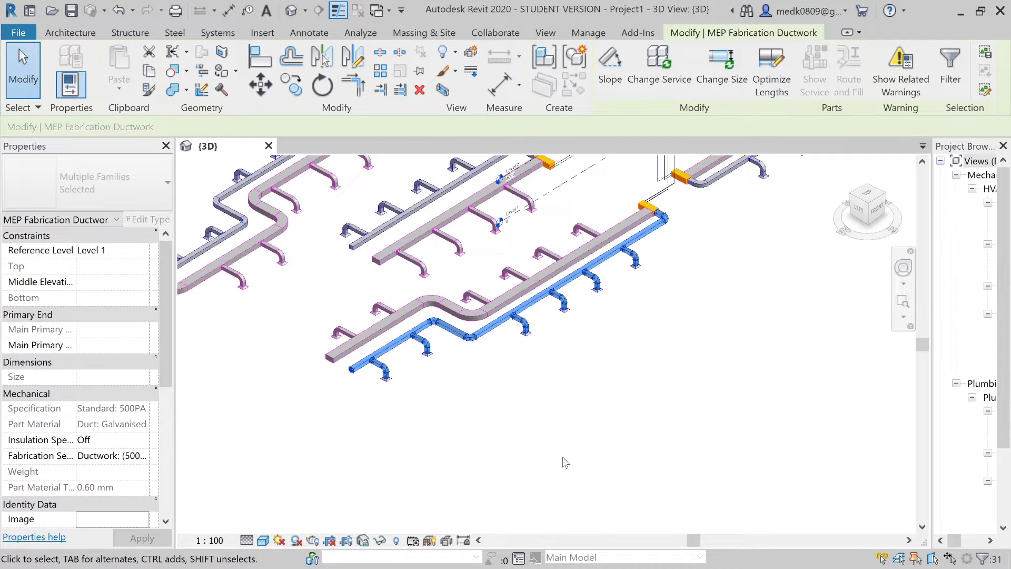
key(Escape)
Select the entire connected return-air duct run using Tab
scroll(562, 462, up, 3)
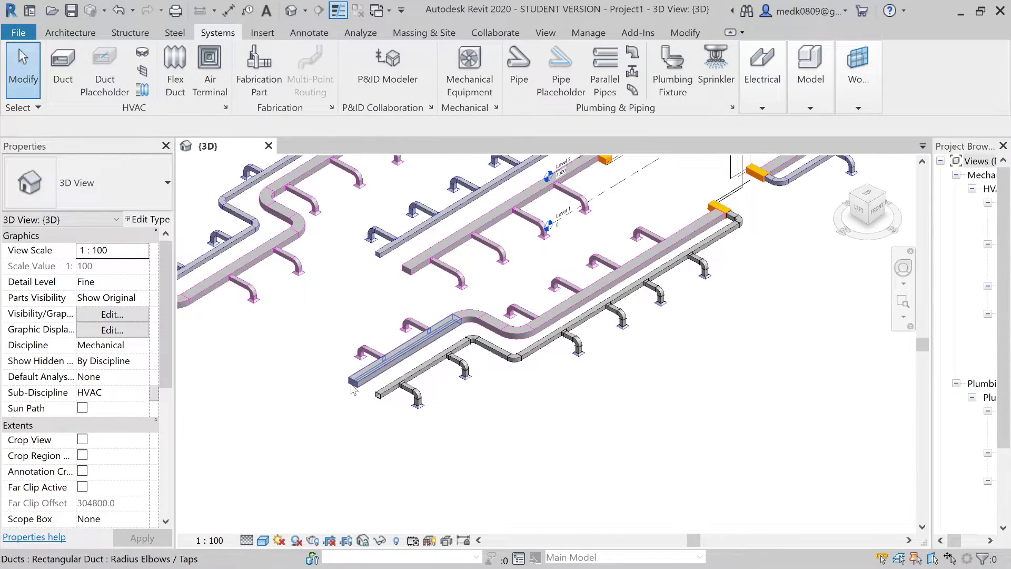
key(Tab)
key(Tab)
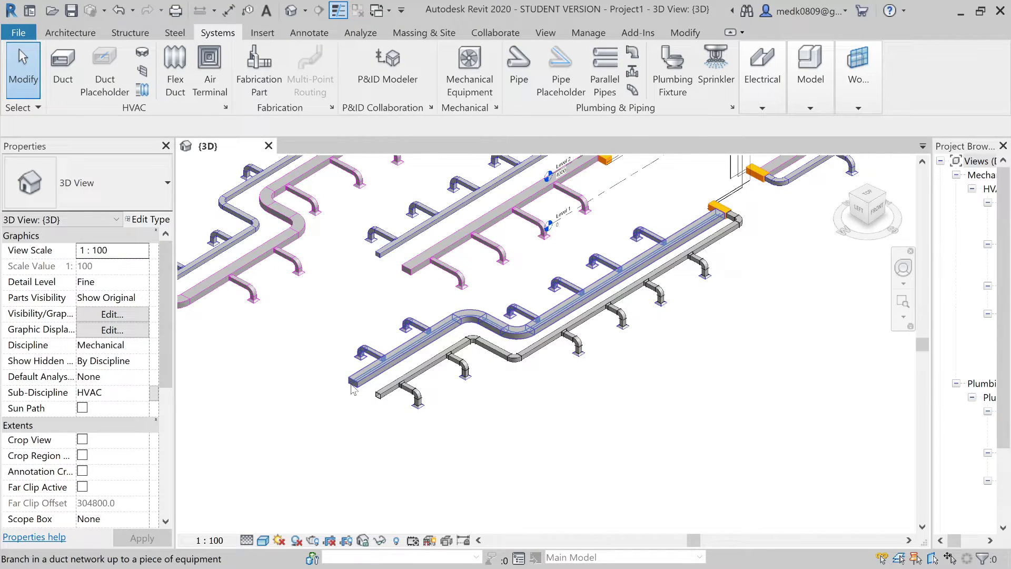
click(353, 390)
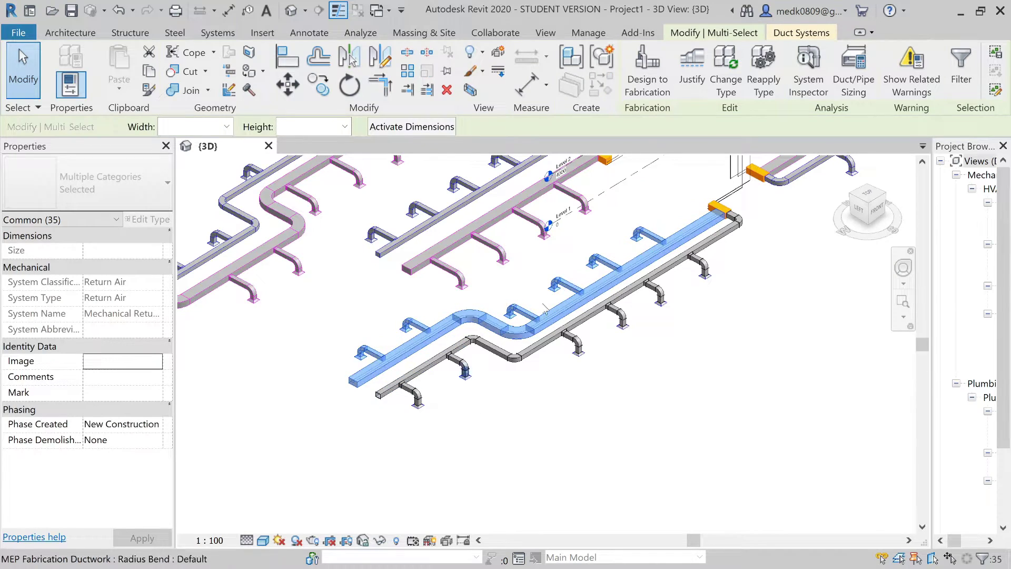
Convert the selected return run to Ductwork (1000PA) fabrication parts
click(648, 79)
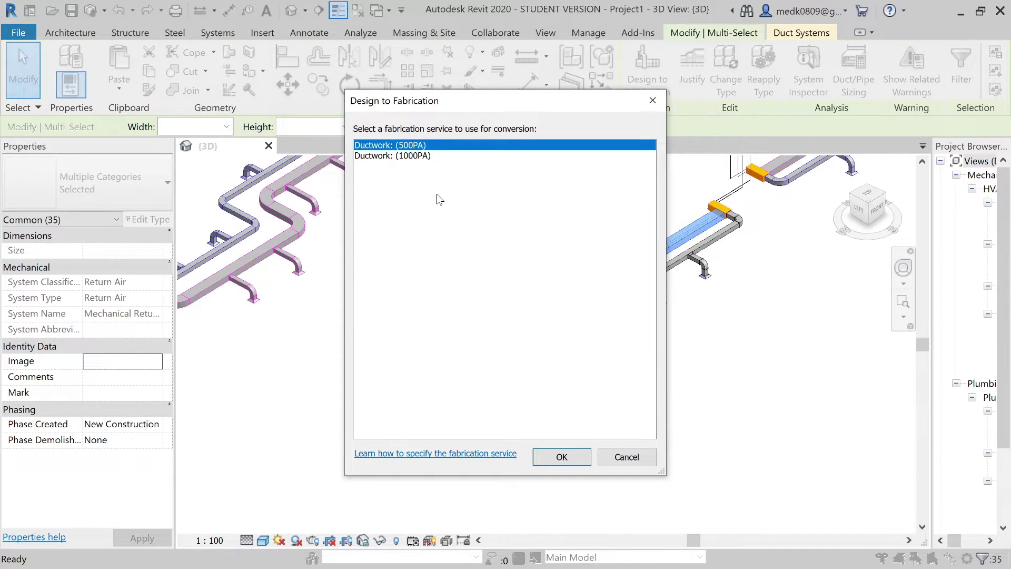
click(419, 157)
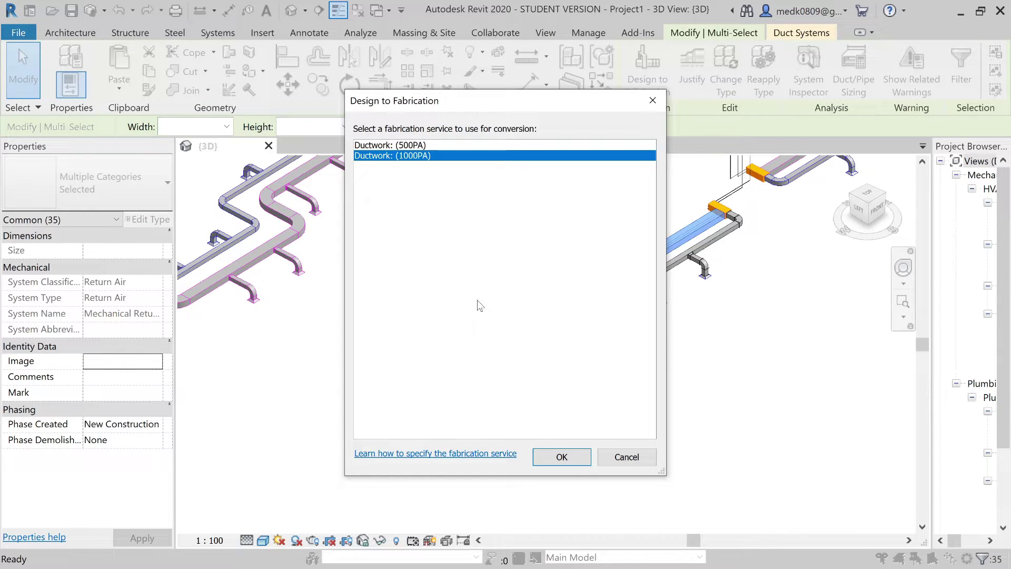
click(547, 465)
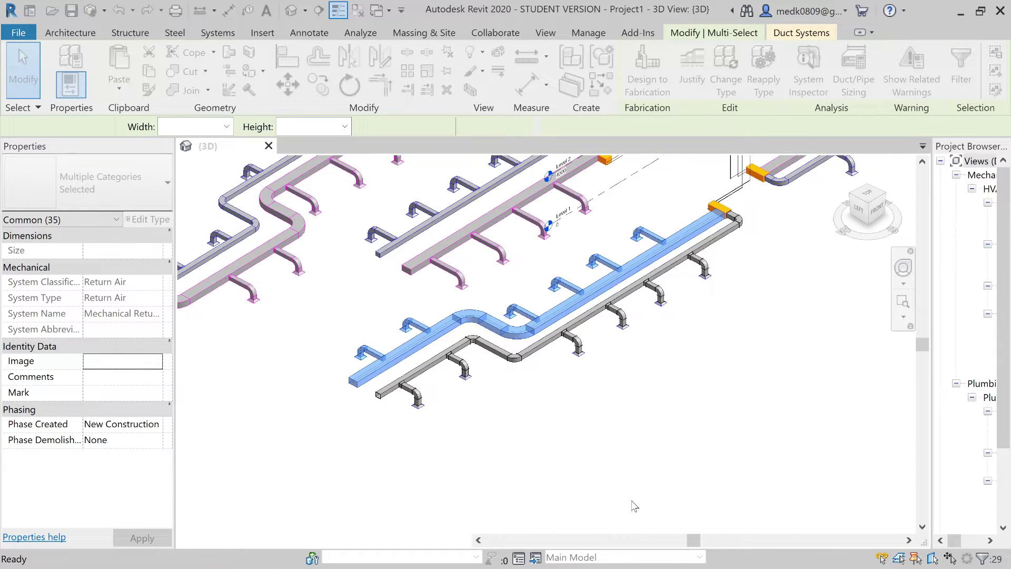
Convert the next supply duct run to Ductwork (500PA) fabrication parts and clear the selection
scroll(634, 505, down, 2)
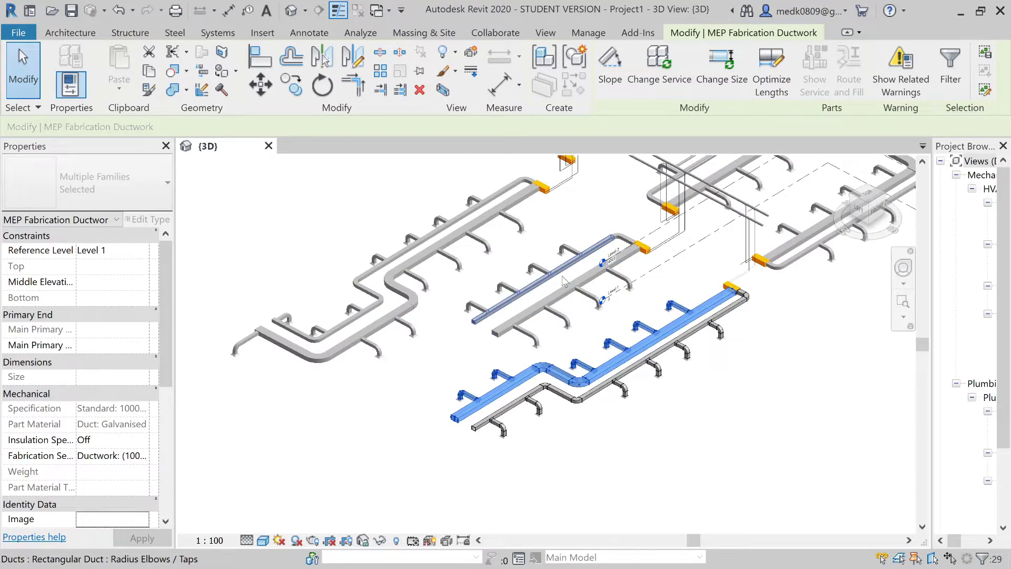
scroll(562, 305, up, 2)
scroll(440, 316, up, 2)
click(392, 386)
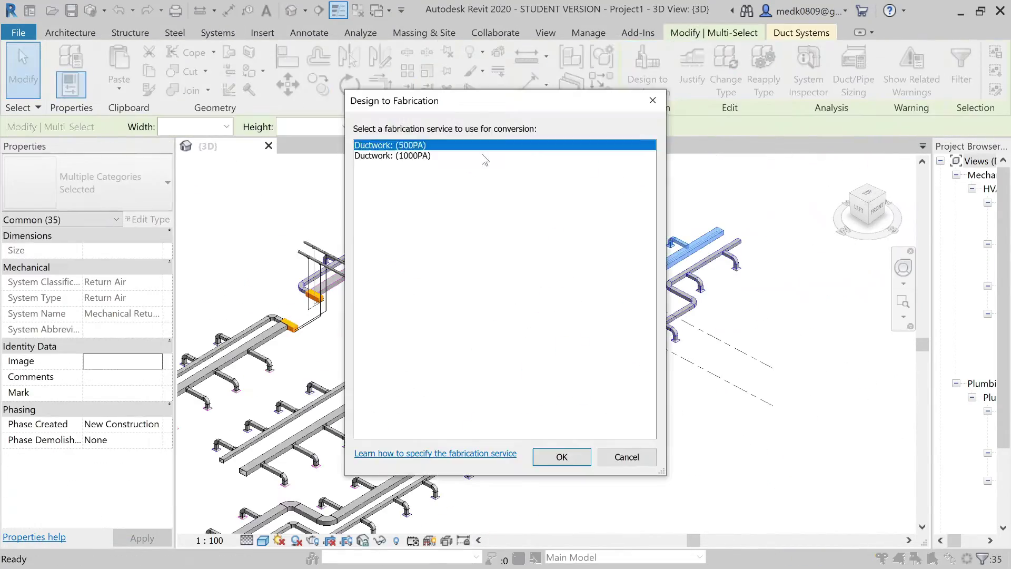
click(393, 155)
click(562, 457)
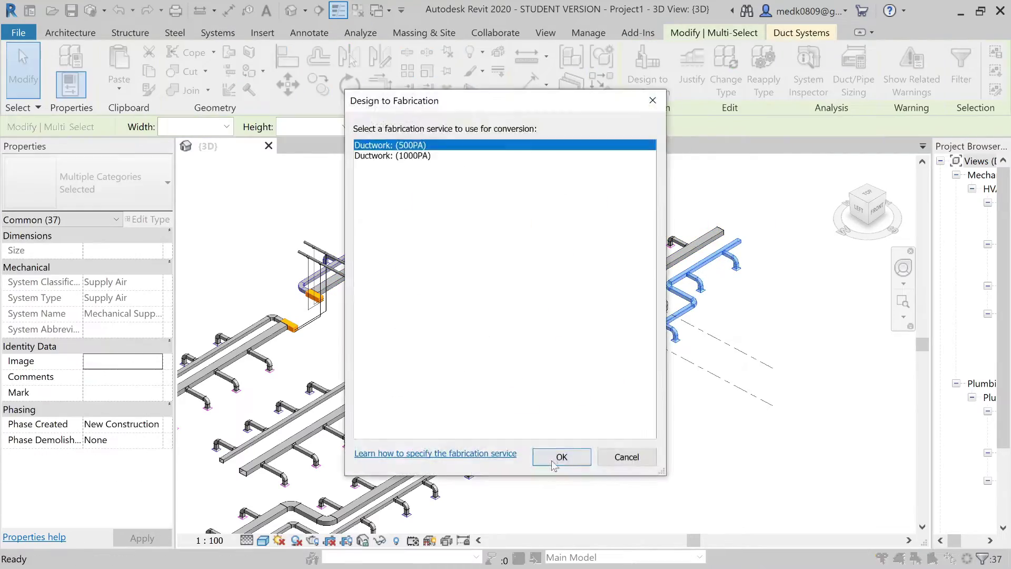
click(562, 457)
key(Escape)
scroll(588, 233, up, 3)
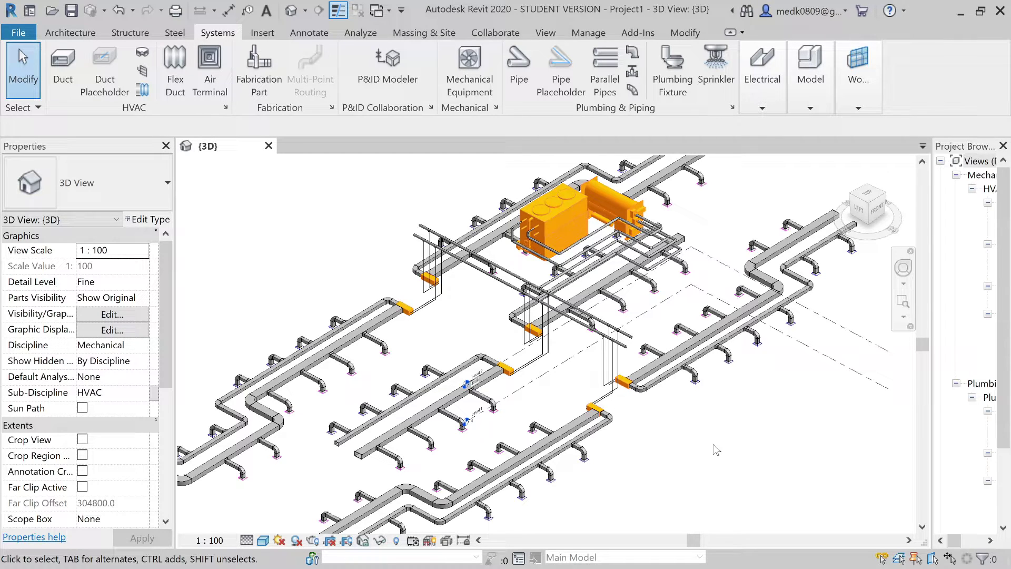
Create a new view filter named 'Fabrication Supply Ductwork'
scroll(717, 449, down, 3)
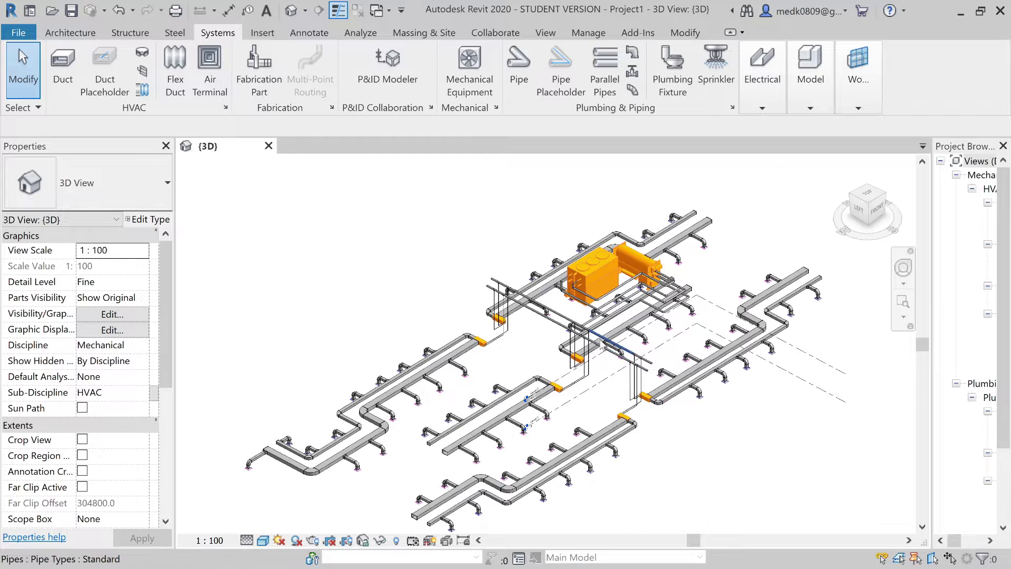
scroll(633, 418, down, 2)
scroll(630, 413, up, 2)
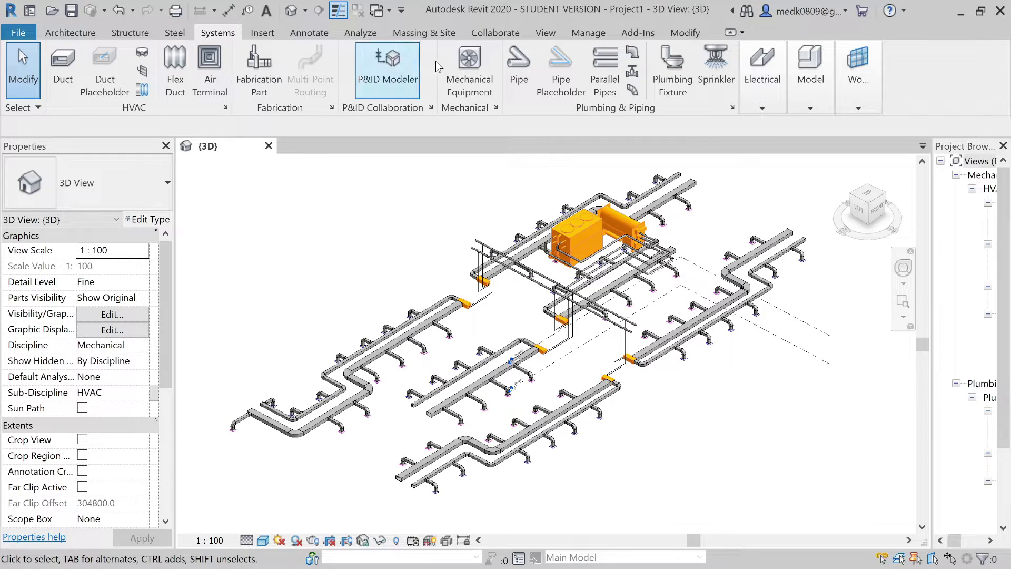
click(546, 33)
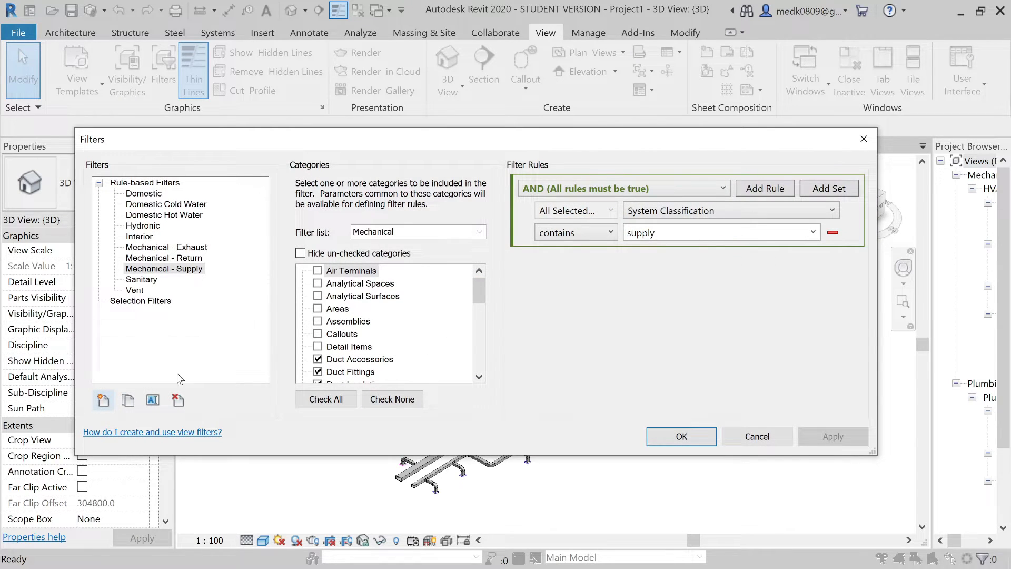
click(103, 401)
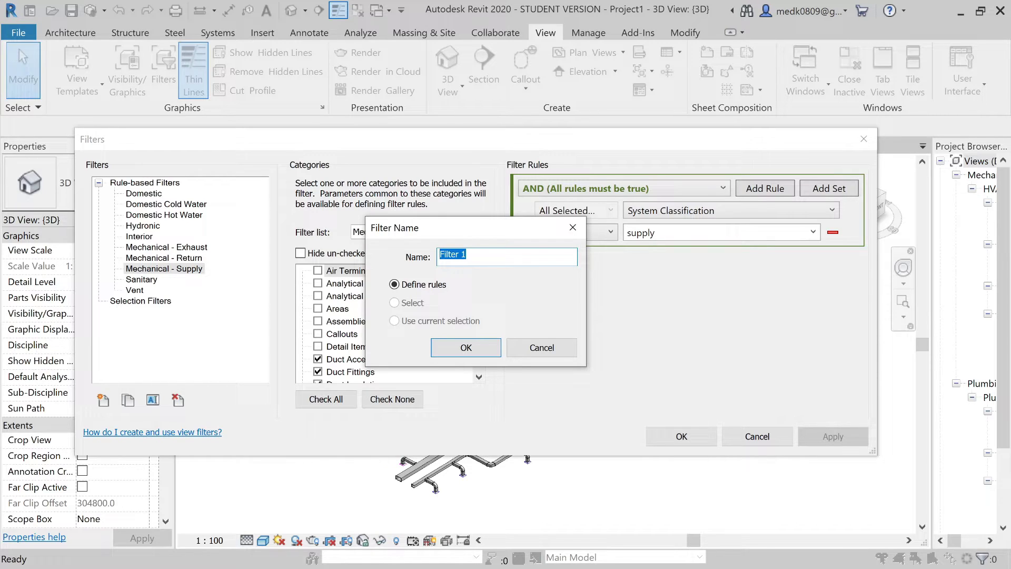
text(F)
text(on)
text(Supply Ductwork)
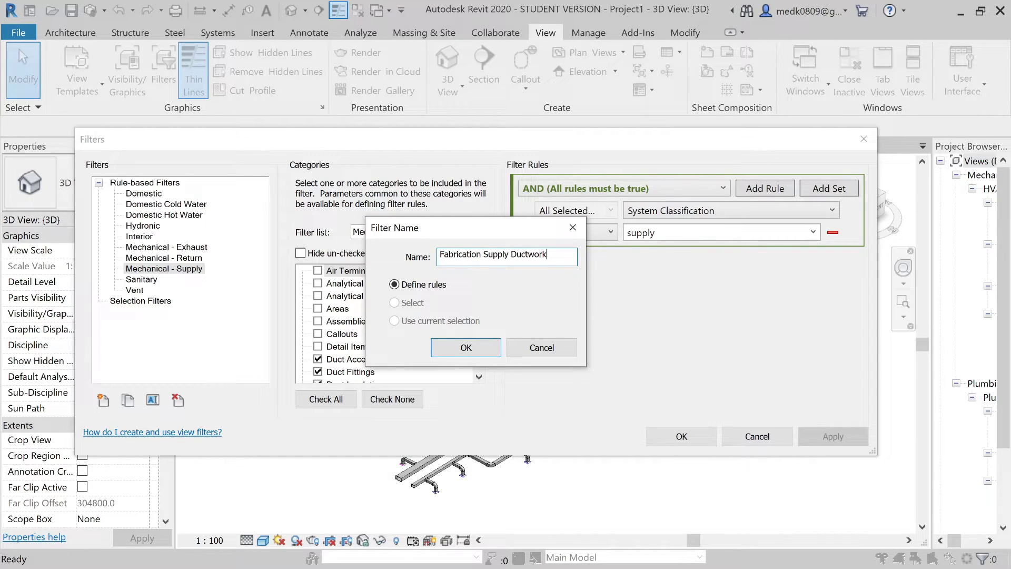
click(434, 345)
Apply the filter to MEP Fabrication Ductwork with rule Fabrication Service Name equals (500PA)
scroll(392, 341, down, 2)
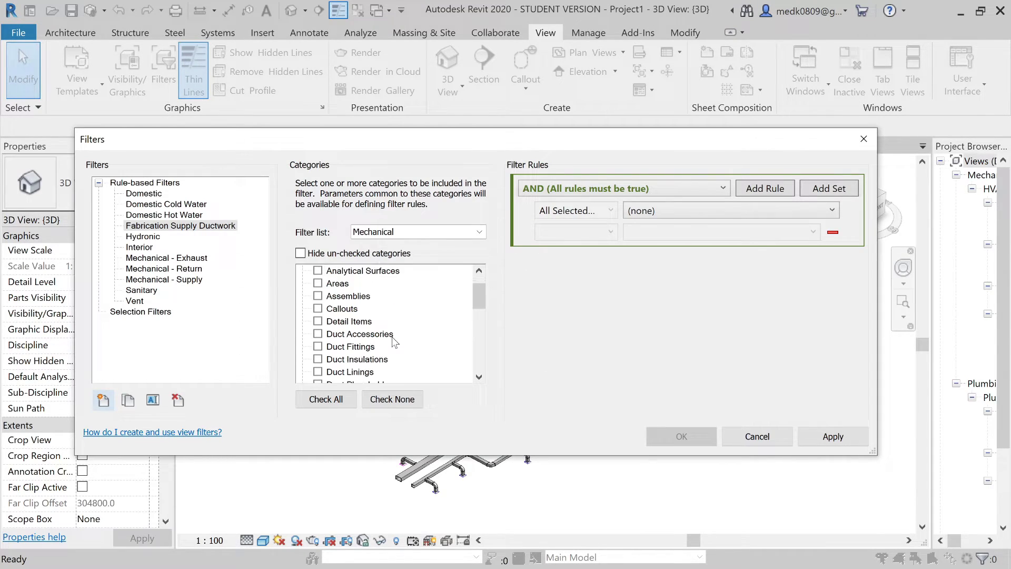
scroll(392, 341, down, 4)
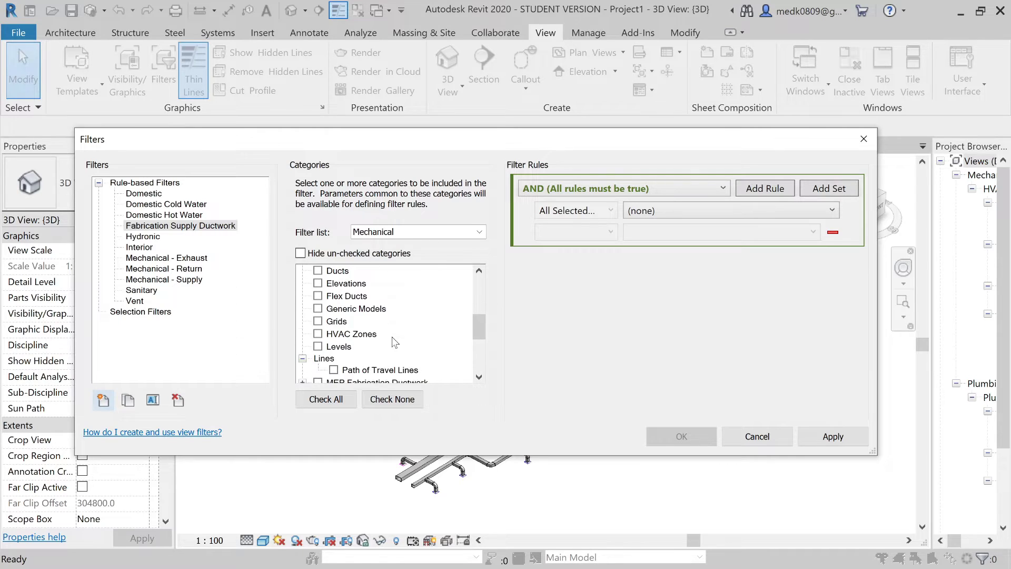
click(317, 332)
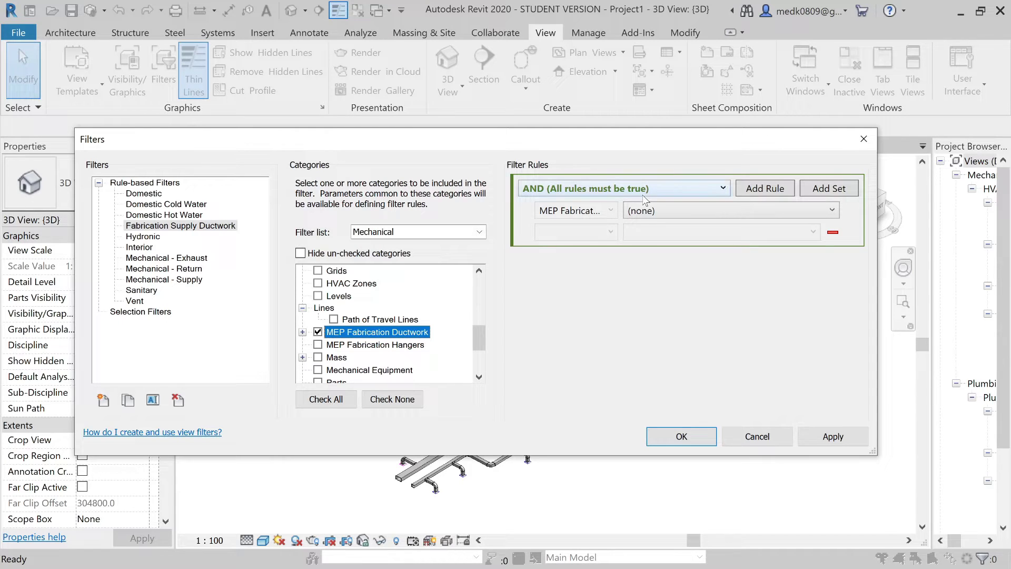
click(675, 211)
scroll(685, 261, down, 1)
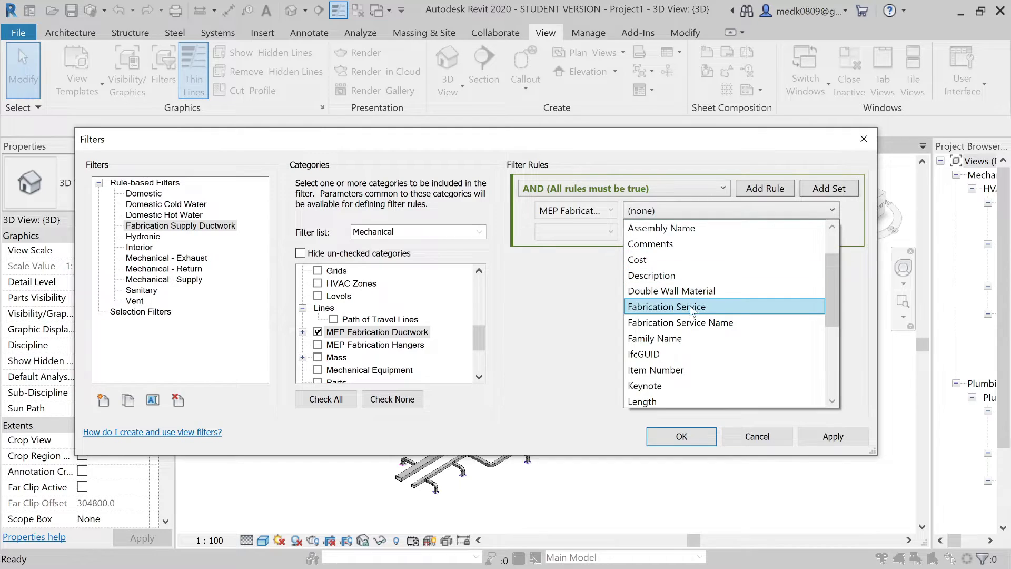
click(711, 322)
click(606, 233)
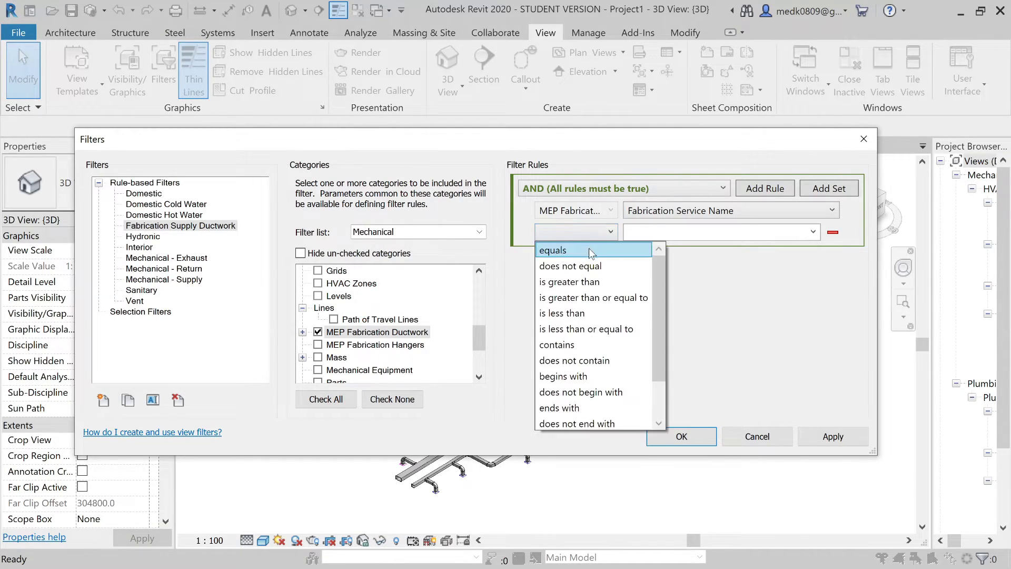
click(590, 253)
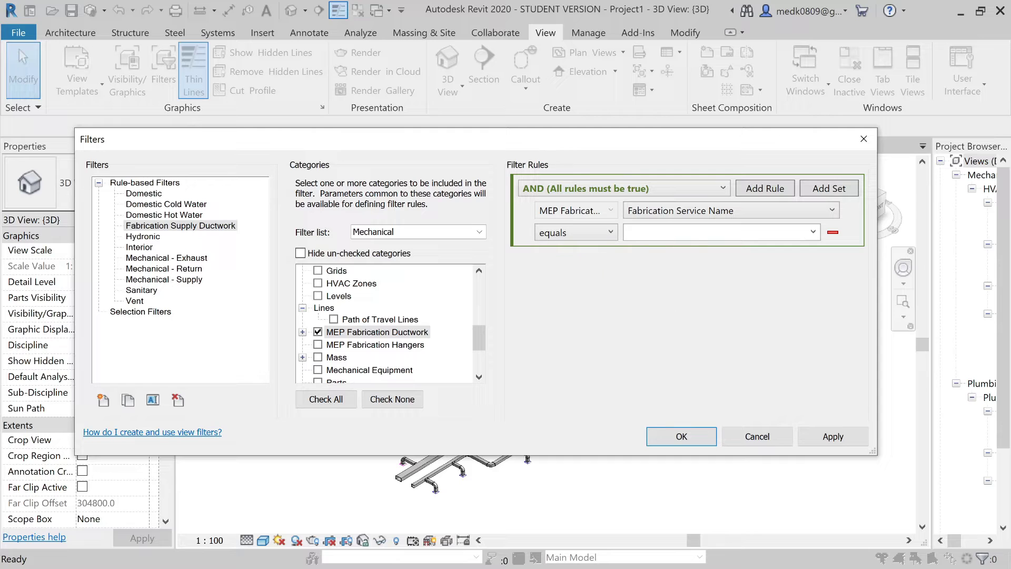
click(814, 233)
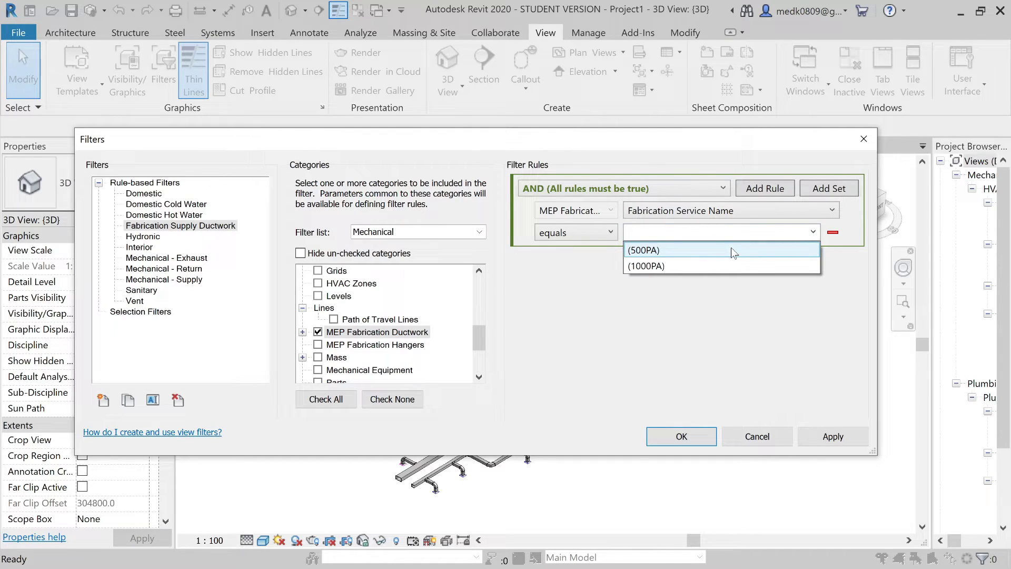
click(683, 251)
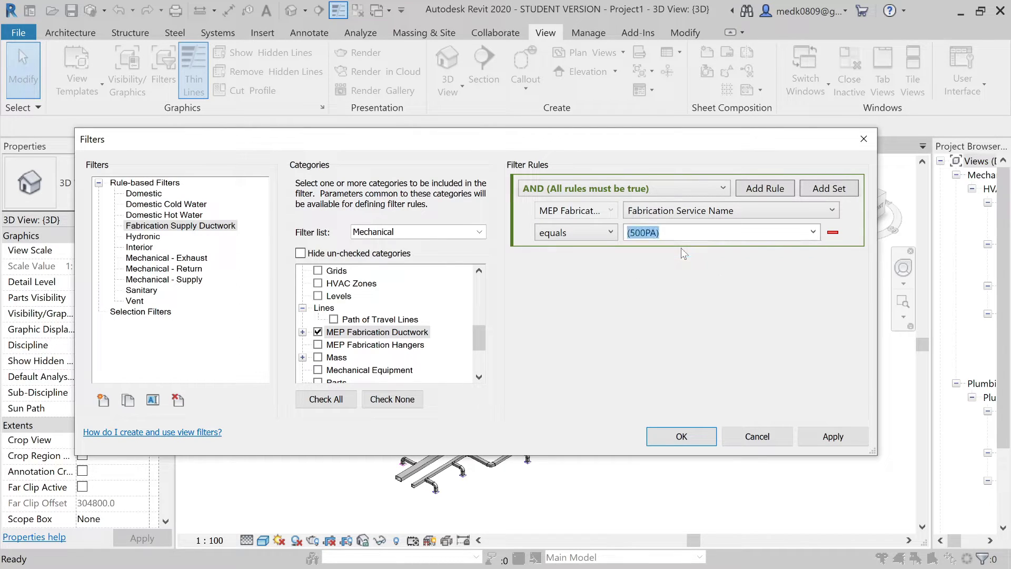
click(811, 439)
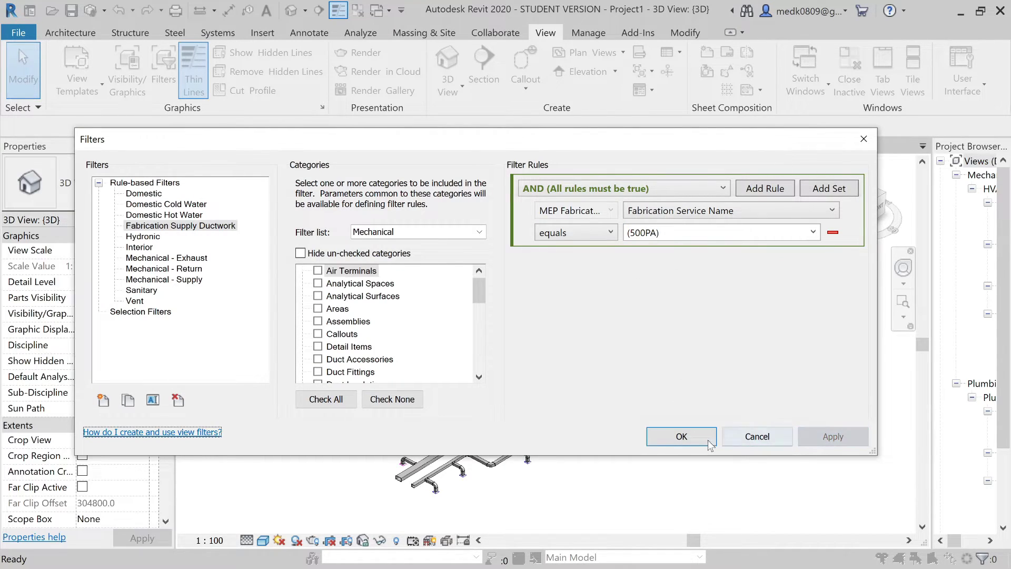
click(682, 437)
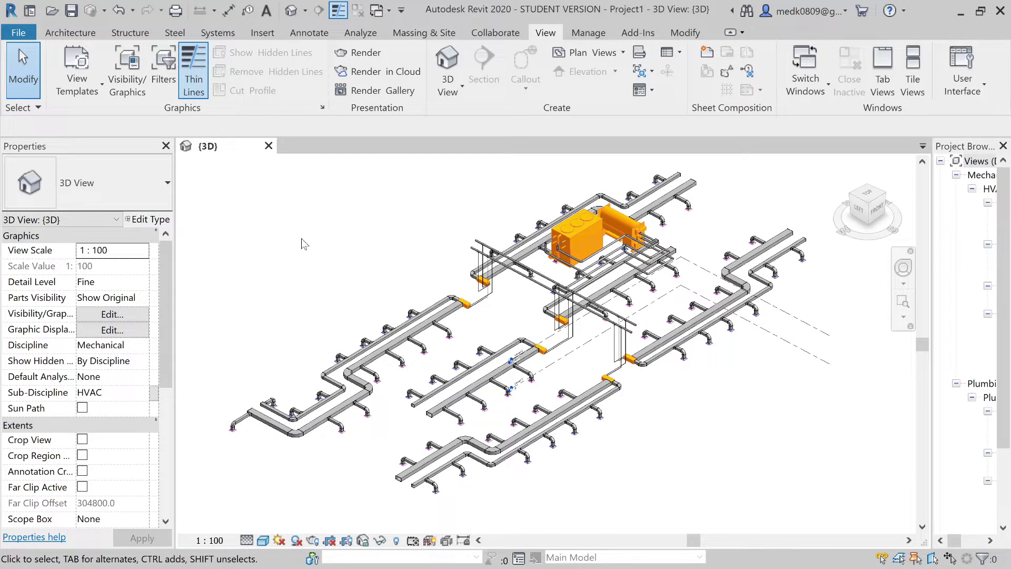
click(167, 72)
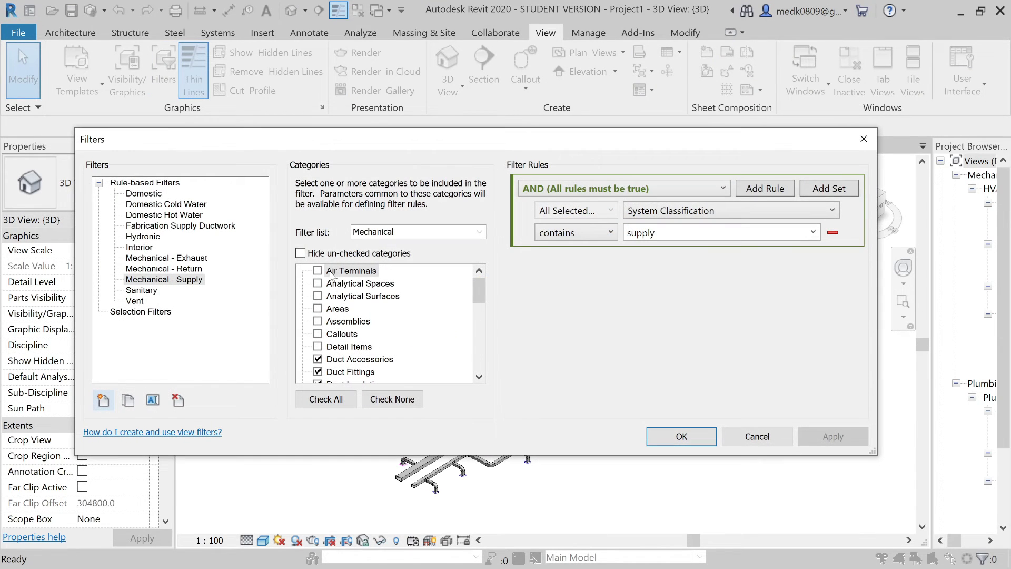
click(103, 400)
text(Fabrication )
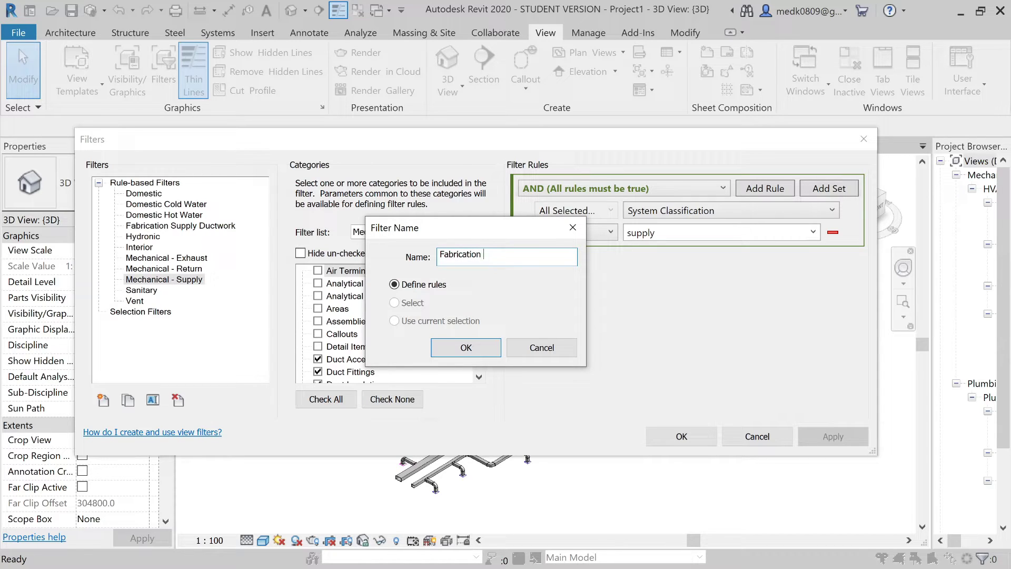
text(Return Ductwork)
click(452, 351)
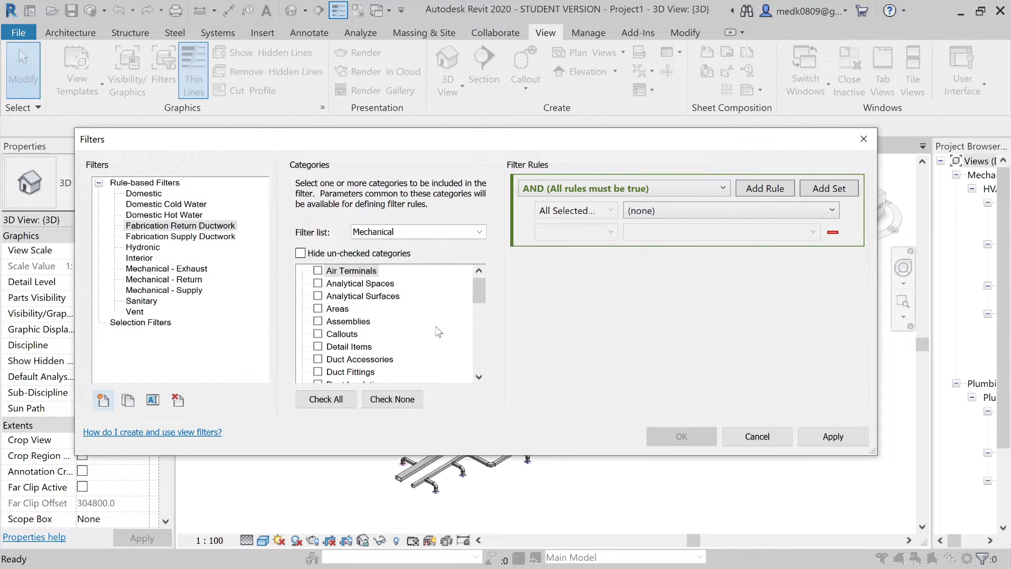
scroll(474, 296, down, 5)
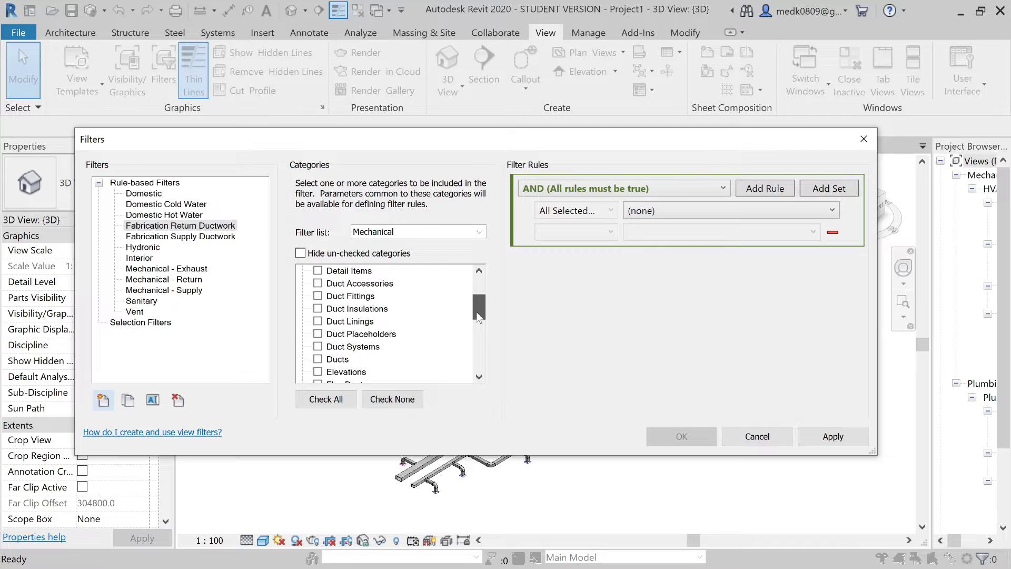
scroll(460, 346, down, 1)
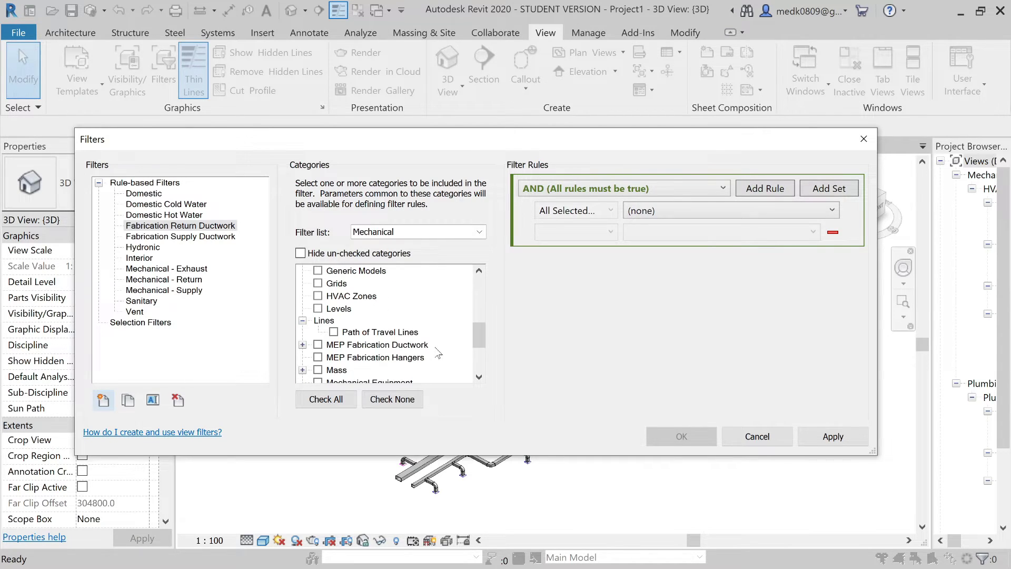
click(318, 344)
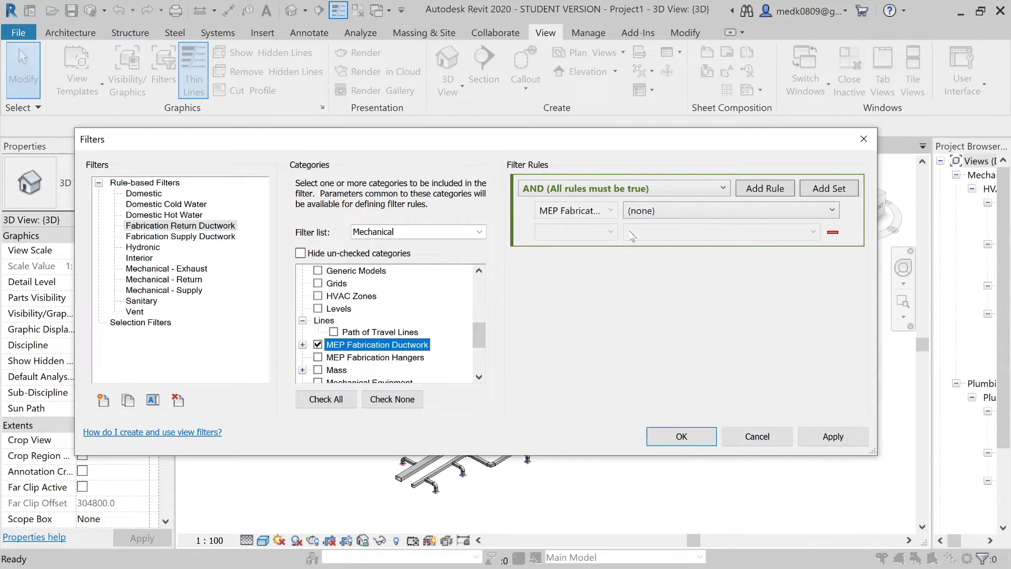
click(640, 211)
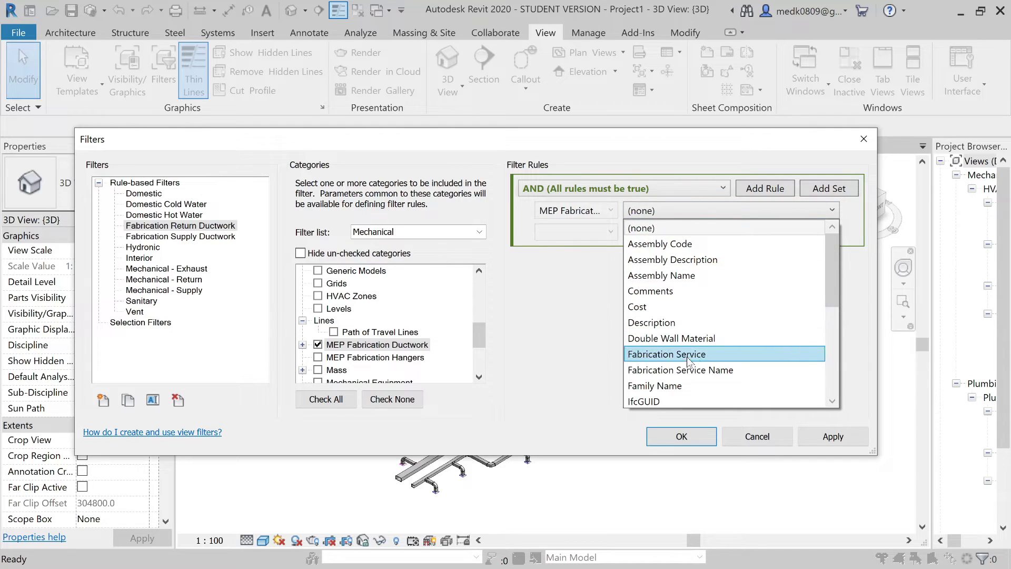
click(701, 370)
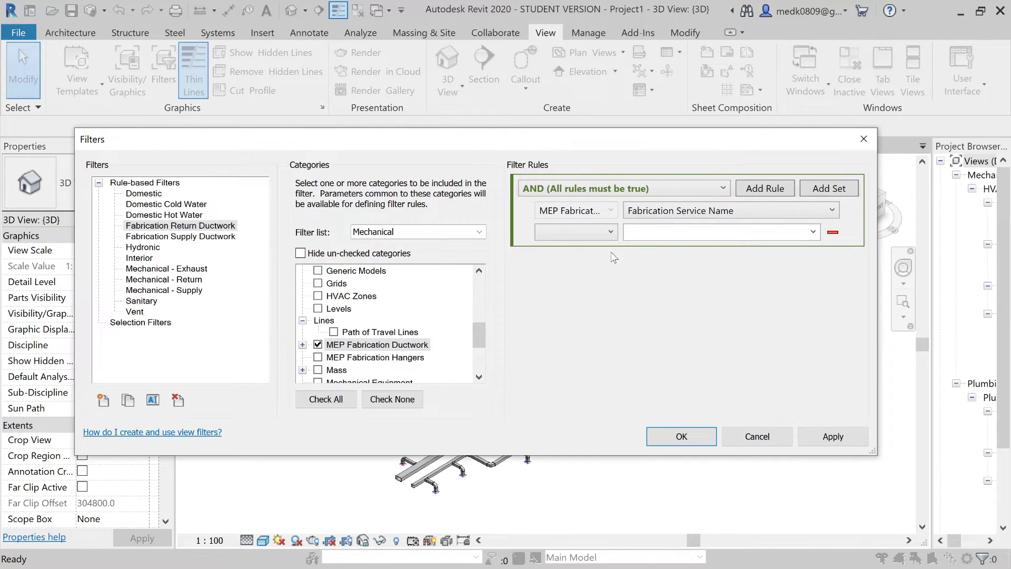
click(600, 233)
click(592, 251)
click(813, 232)
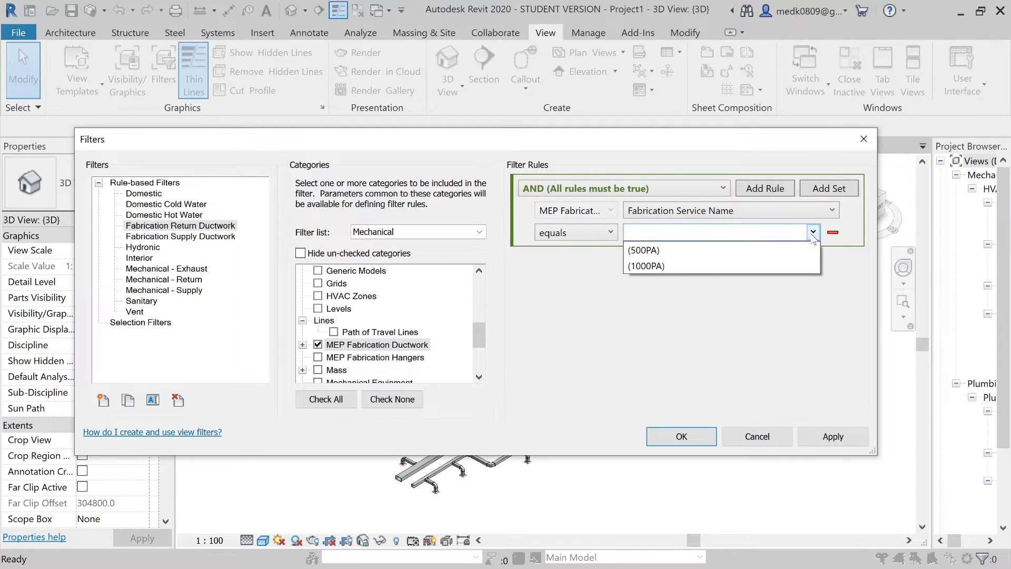
click(739, 268)
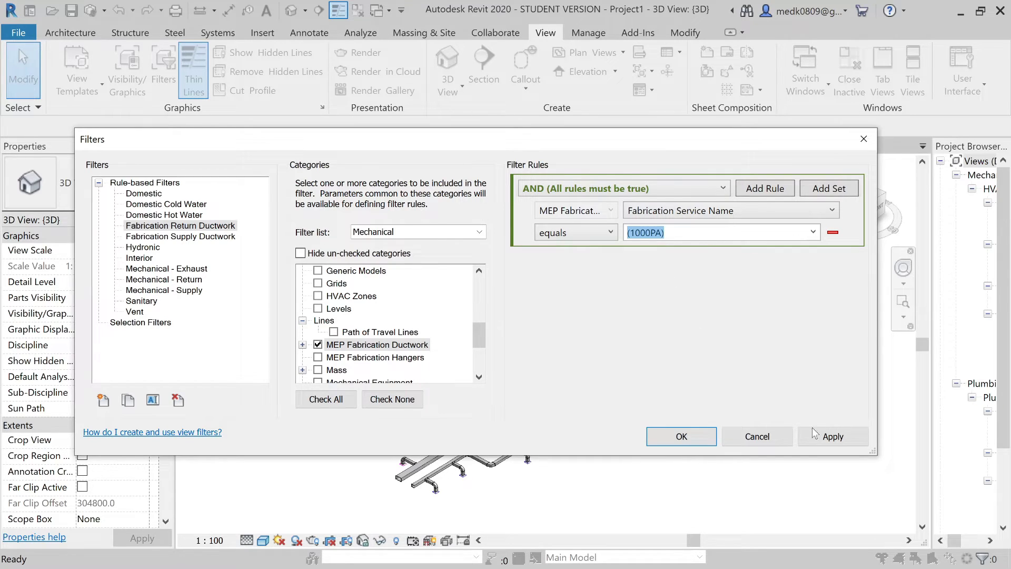
click(832, 436)
click(681, 436)
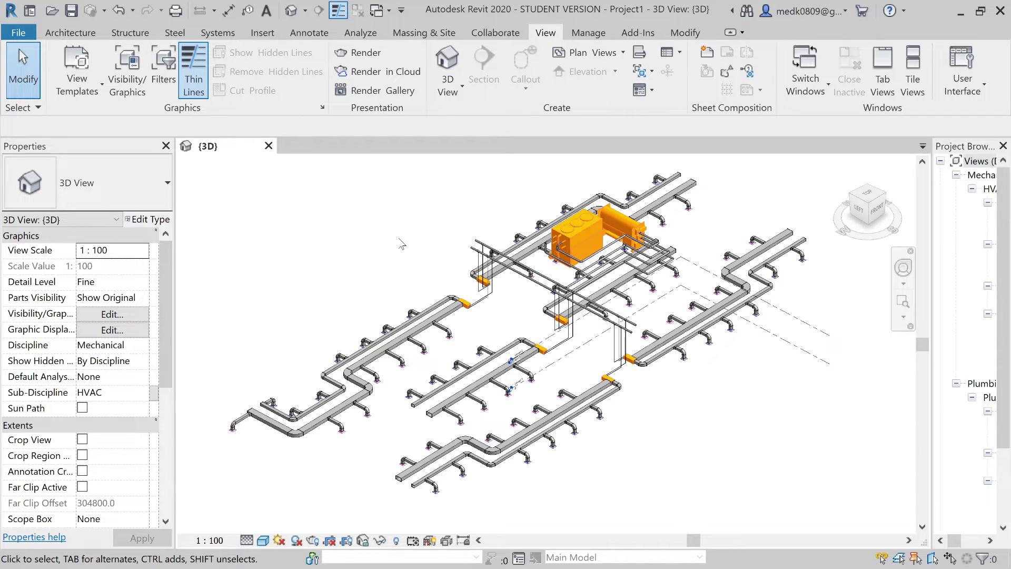
Add the Fabrication Supply and Return Ductwork filters to the 3D view and open the supply pattern overrides
click(127, 71)
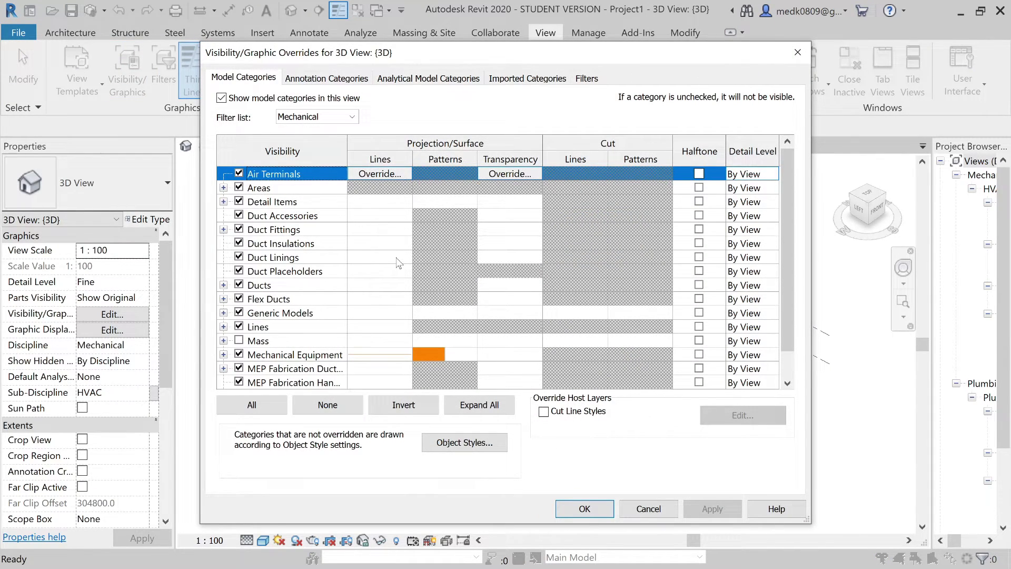
click(587, 79)
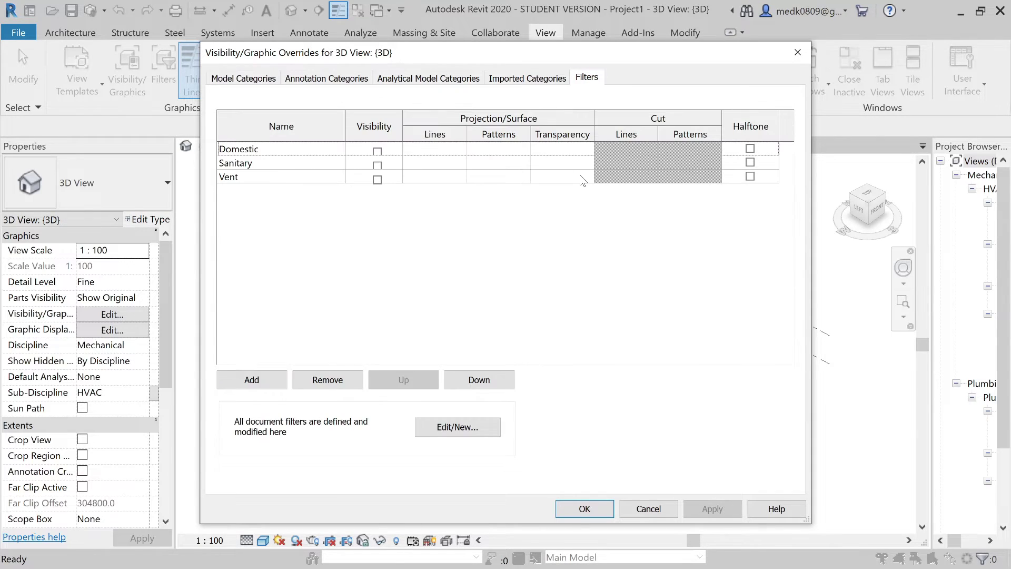
click(265, 380)
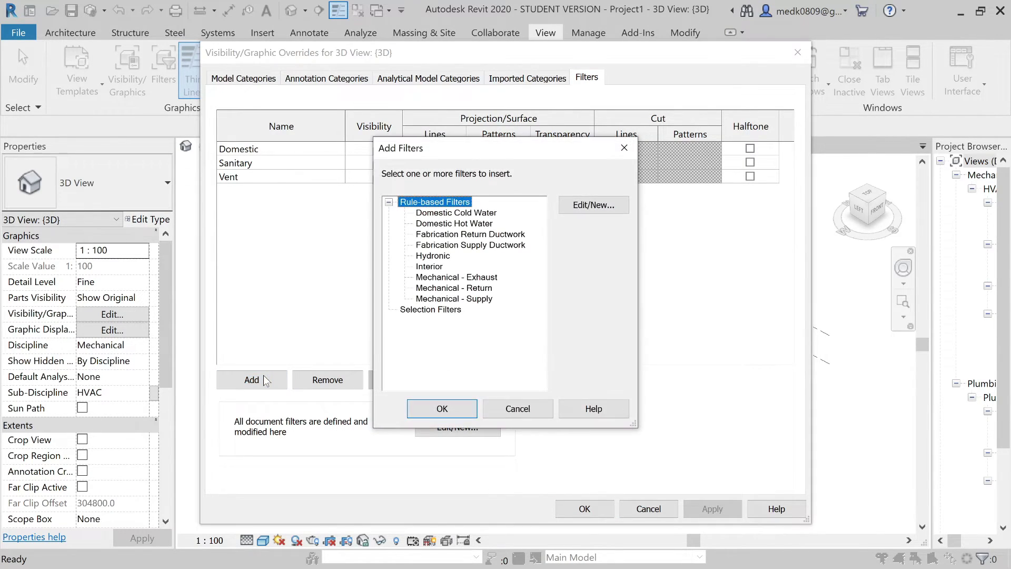
click(454, 235)
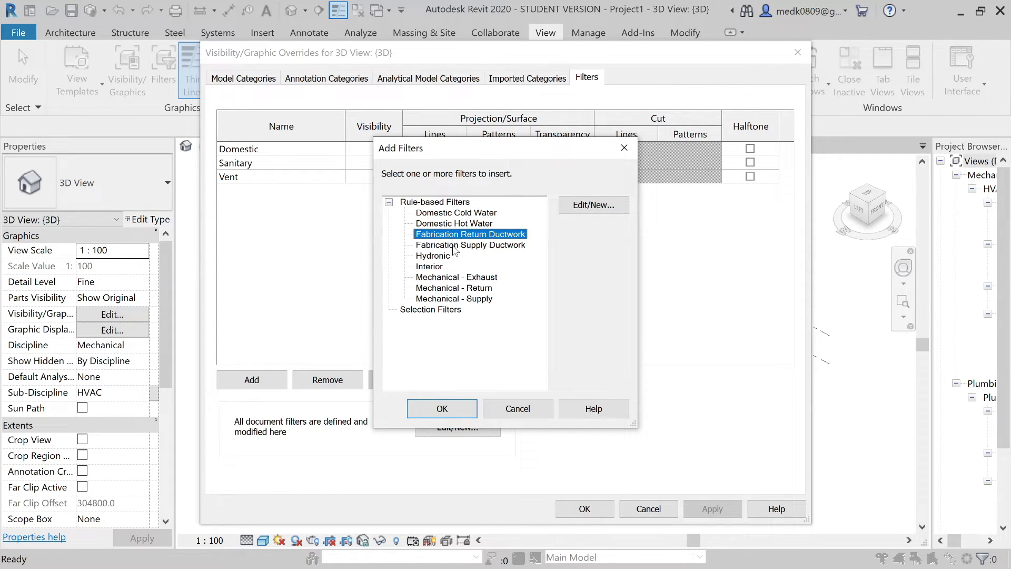
ctrl+click(456, 245)
click(462, 407)
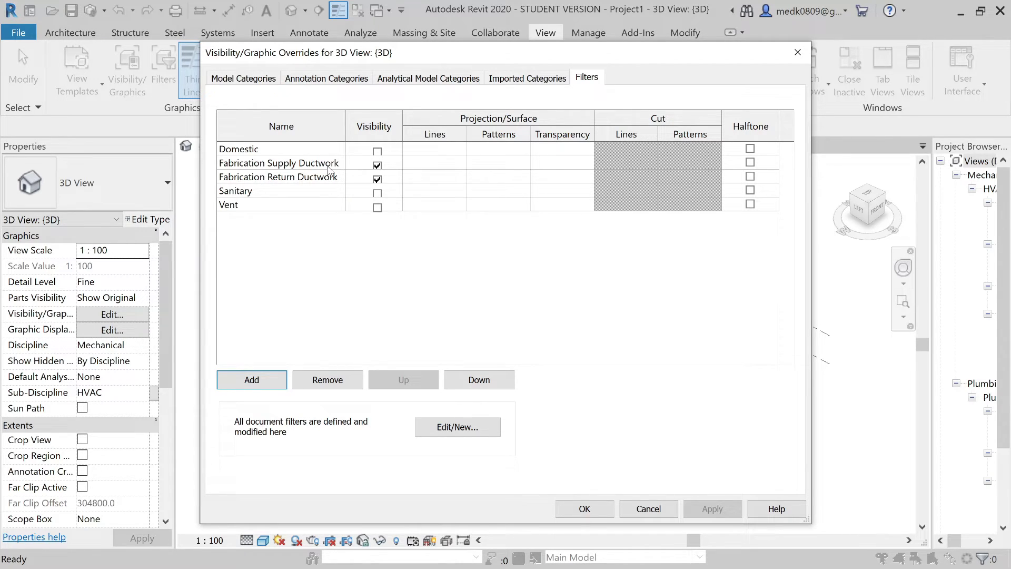
click(476, 165)
click(477, 165)
Set the supply filter's foreground and background patterns to cyan solid fill
click(526, 414)
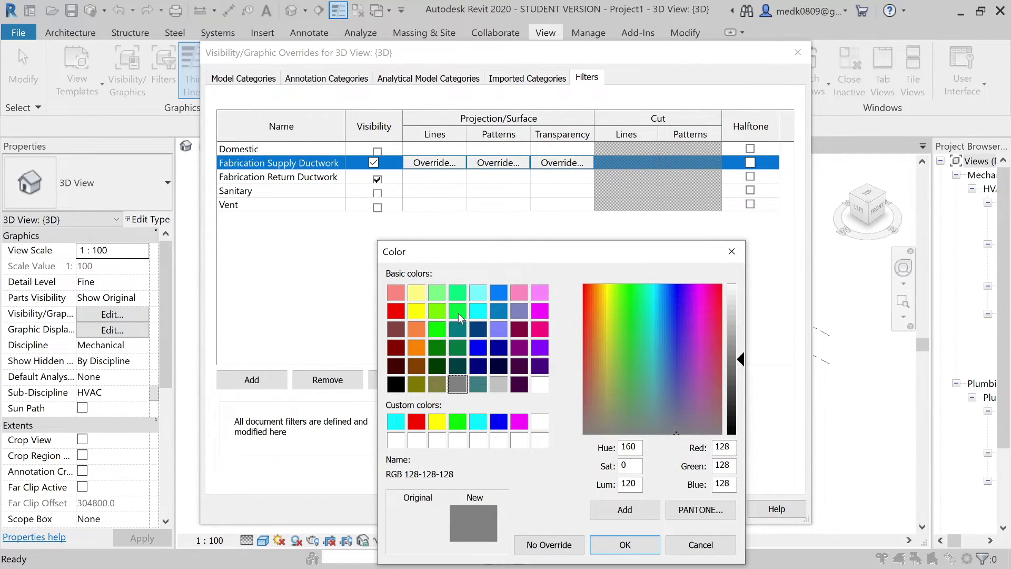
click(479, 312)
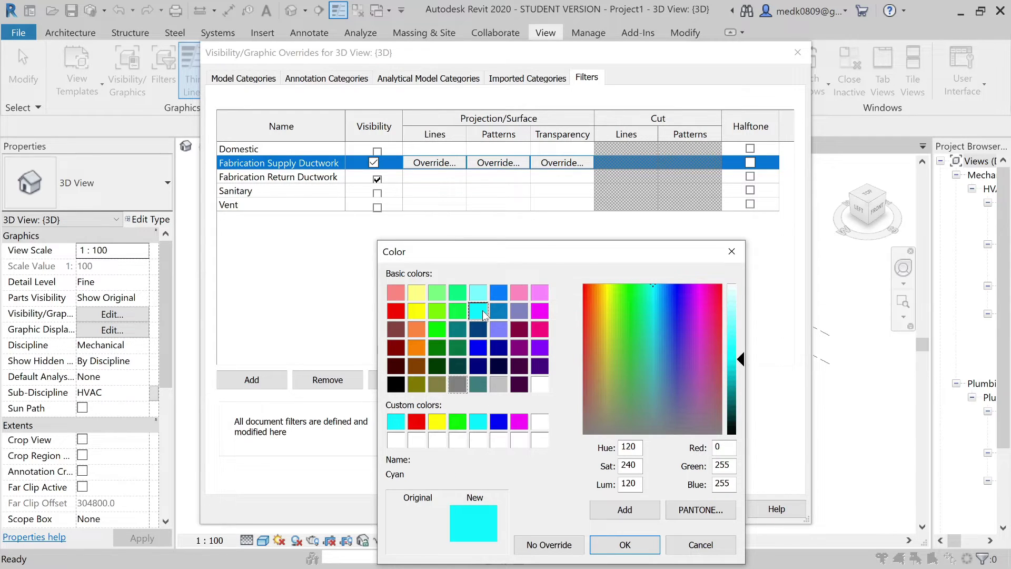
click(624, 545)
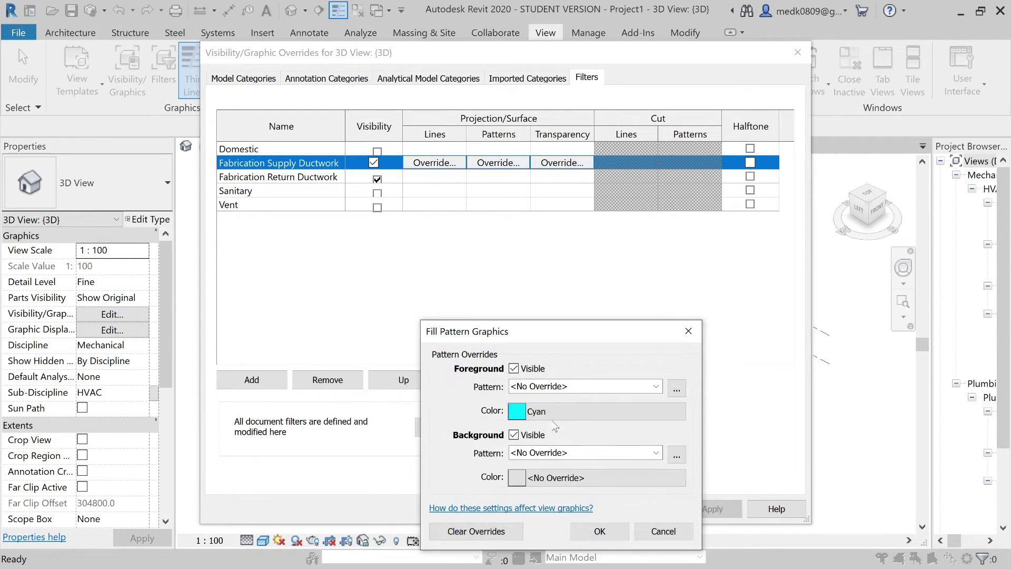
click(655, 386)
click(572, 23)
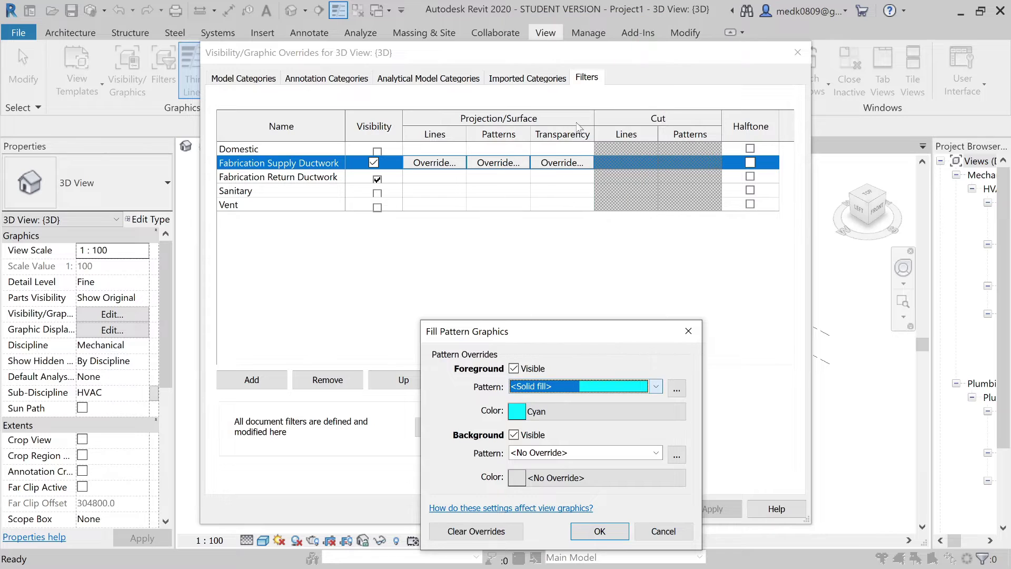
drag(616, 332, 591, 131)
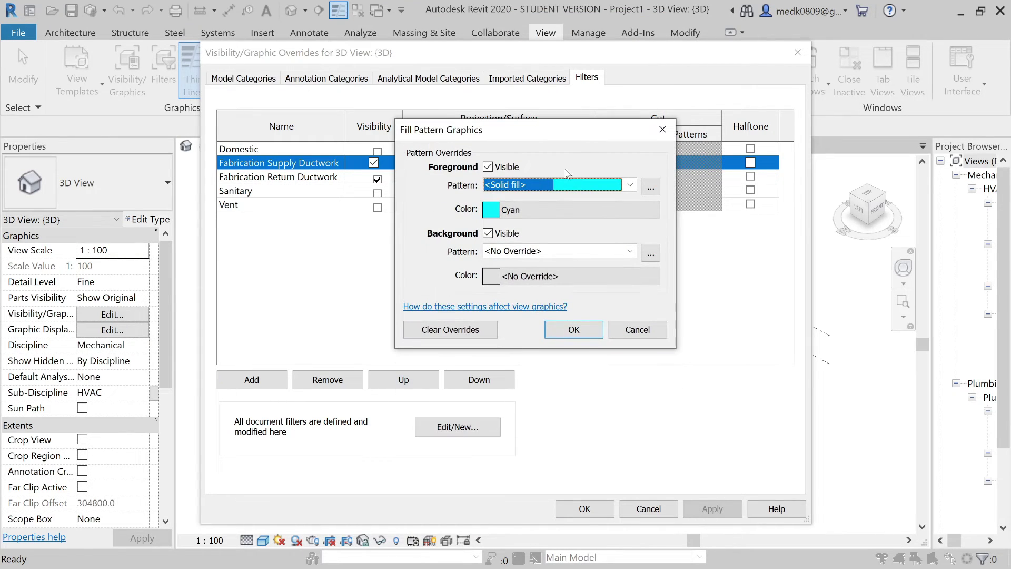
click(493, 258)
click(572, 22)
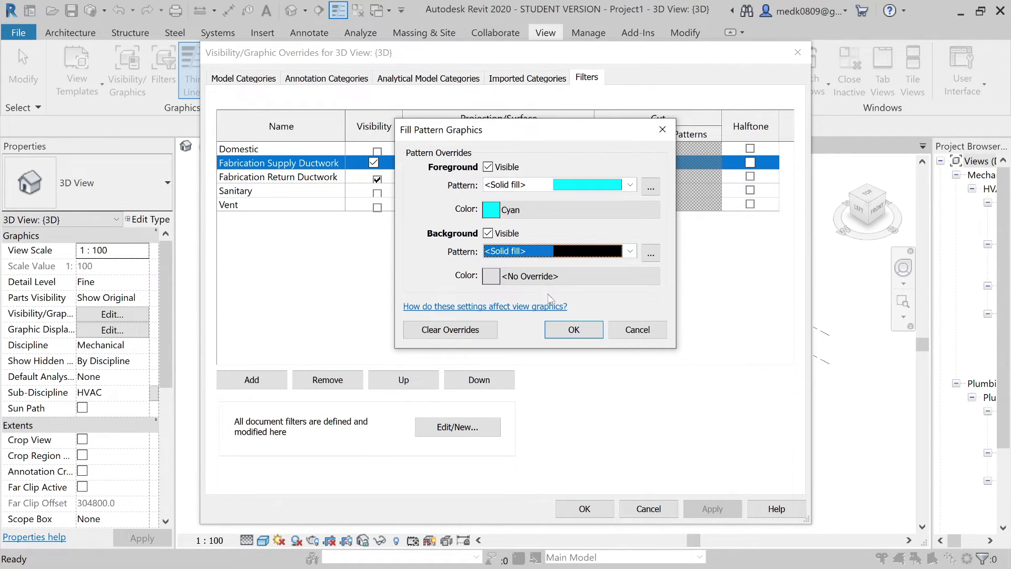
click(490, 277)
click(452, 141)
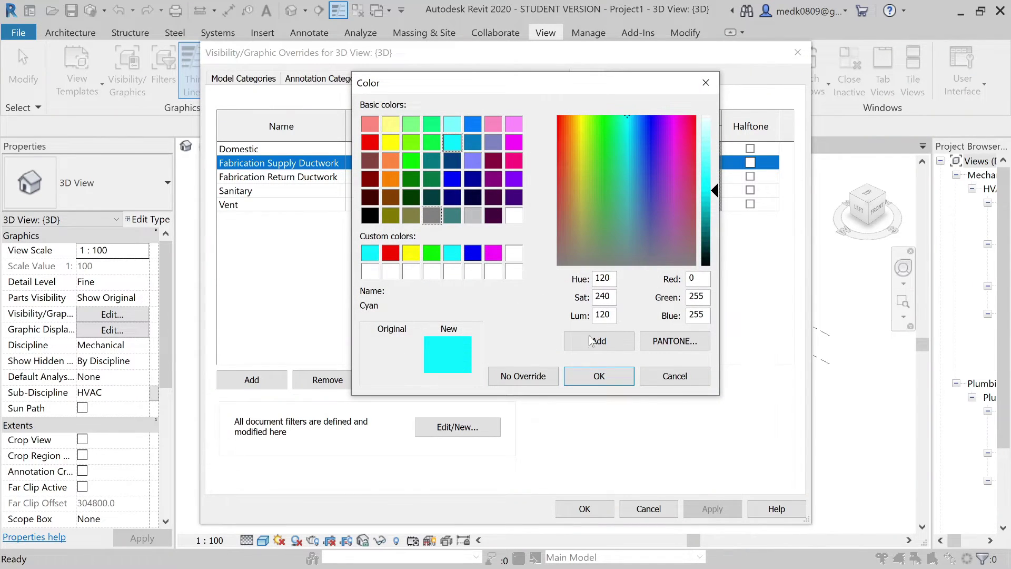
click(598, 376)
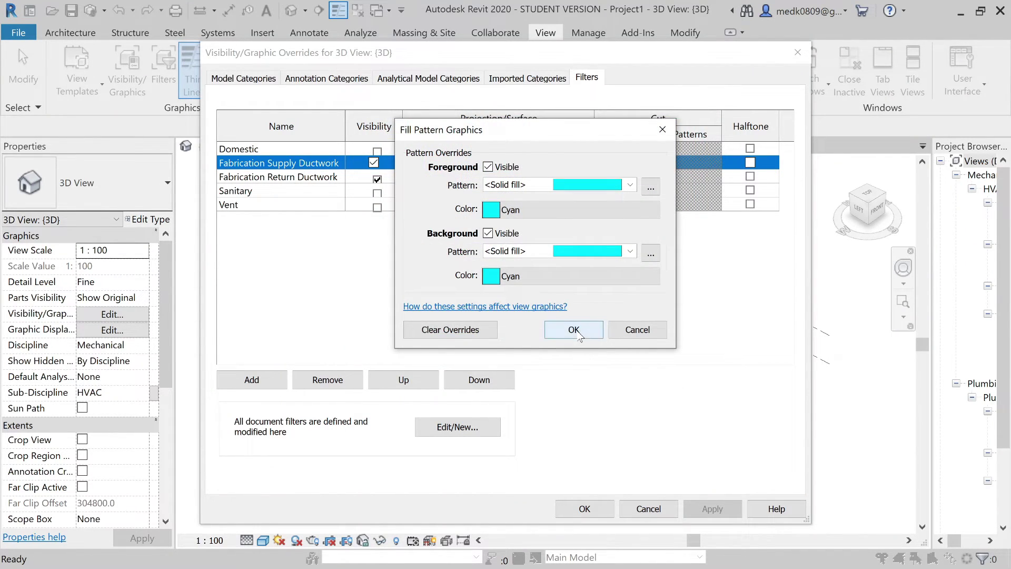
click(574, 330)
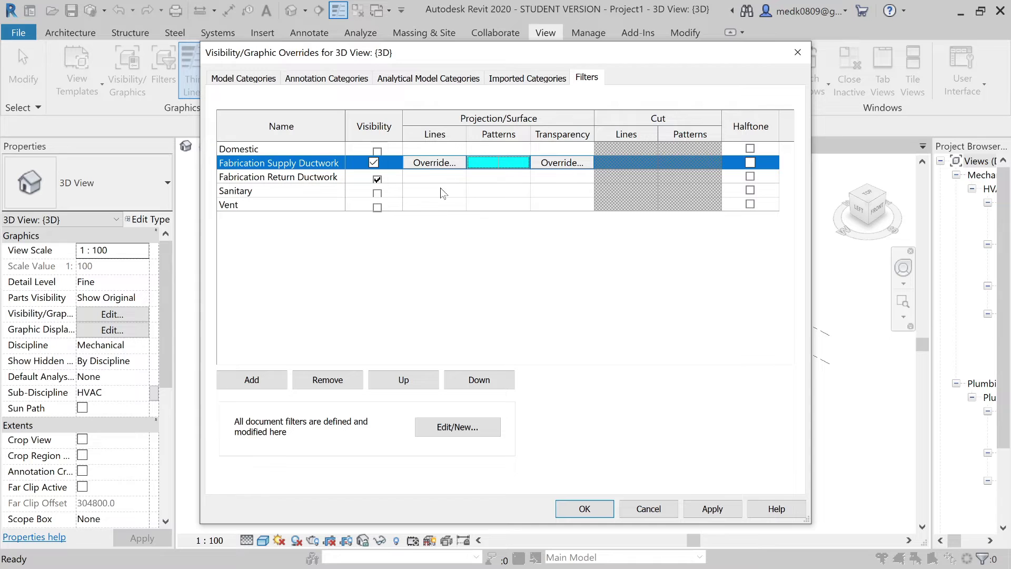
Open the Fabrication Return Ductwork pattern overrides to choose its foreground colour
click(478, 178)
click(478, 177)
click(485, 213)
Set the return filter's foreground and background patterns to red solid fill and apply the overrides
click(371, 143)
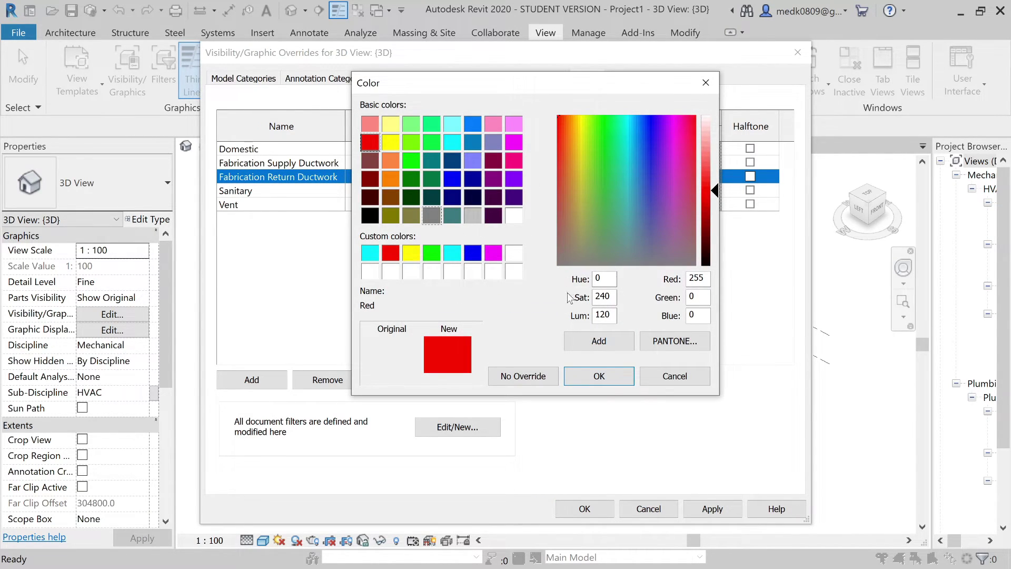
click(599, 376)
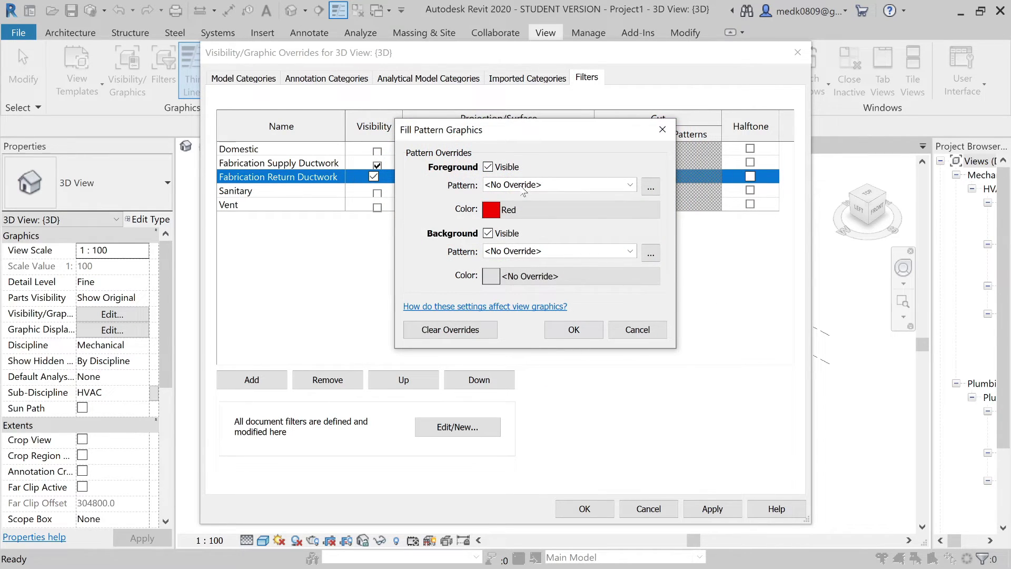
click(523, 185)
click(526, 210)
click(521, 252)
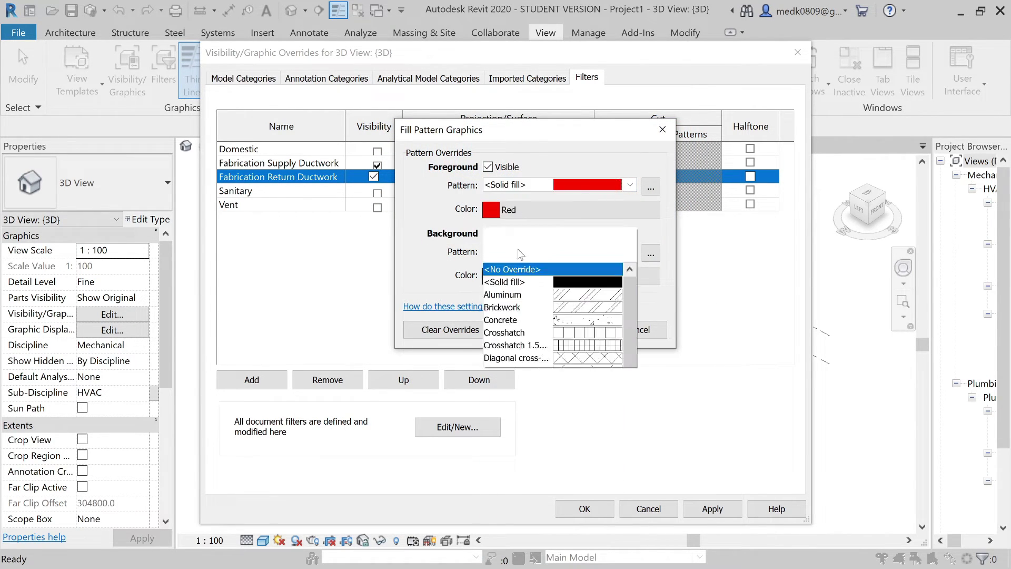
click(526, 19)
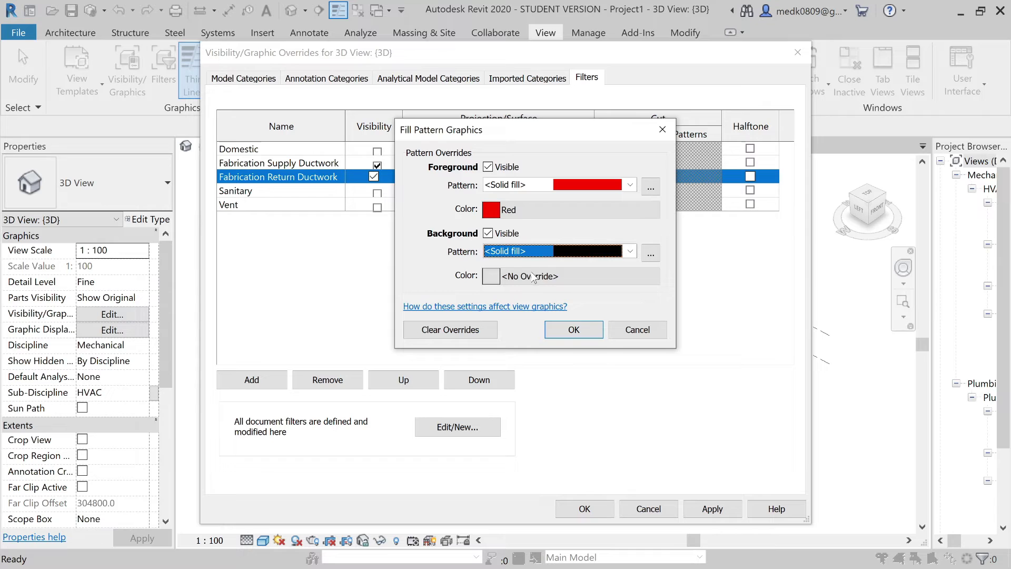
click(534, 276)
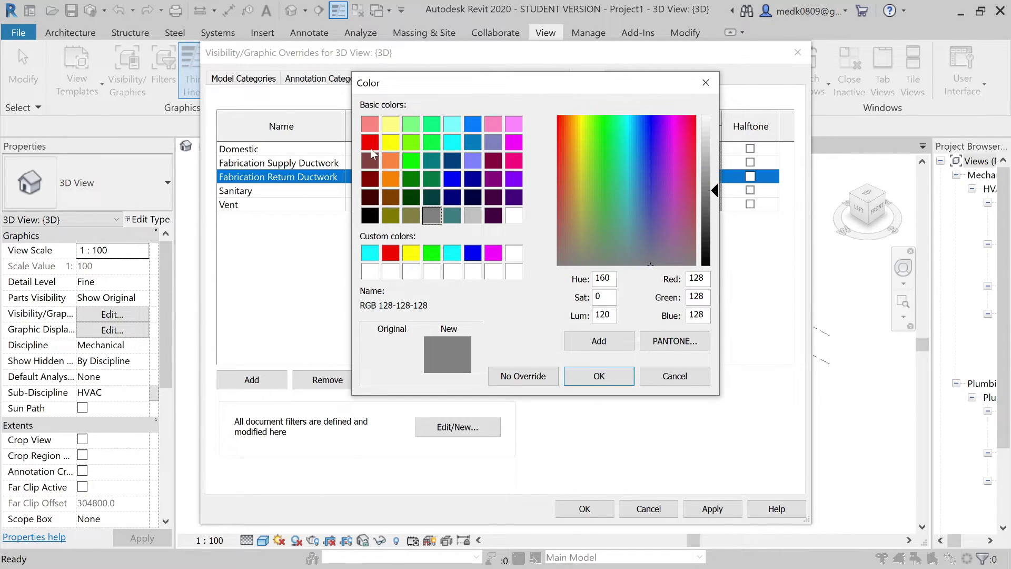
click(370, 143)
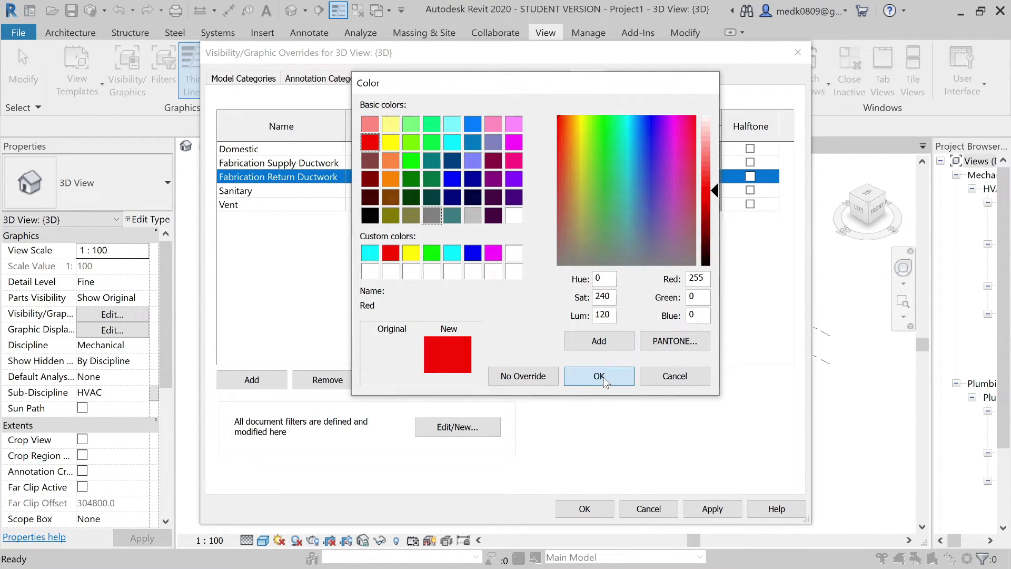
click(599, 376)
click(581, 336)
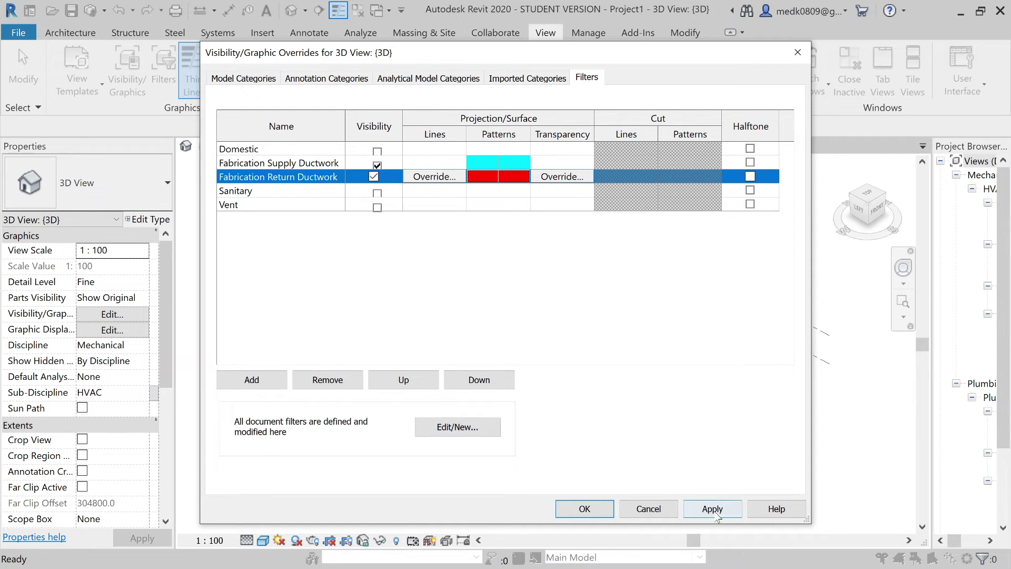
click(713, 509)
click(584, 509)
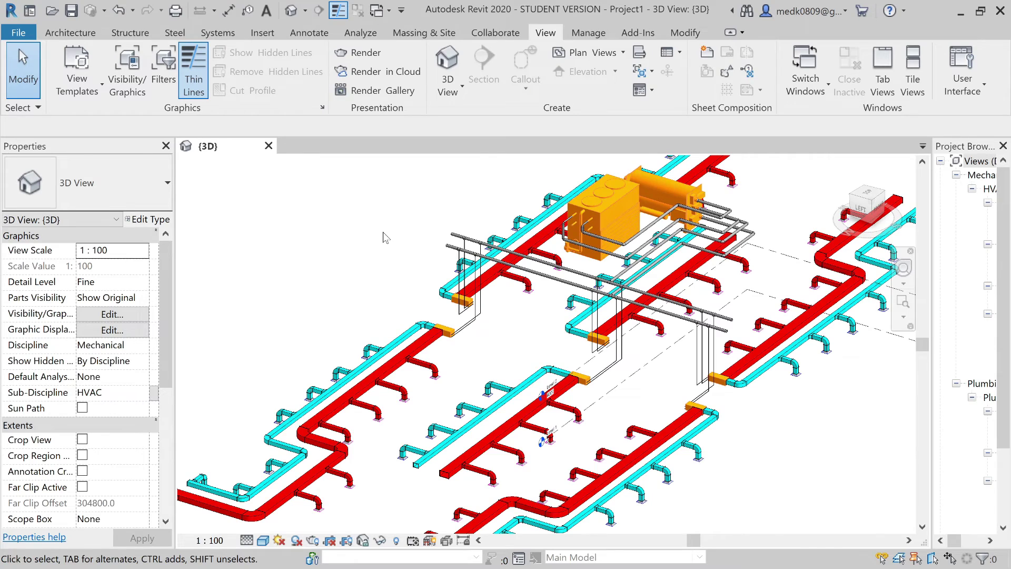